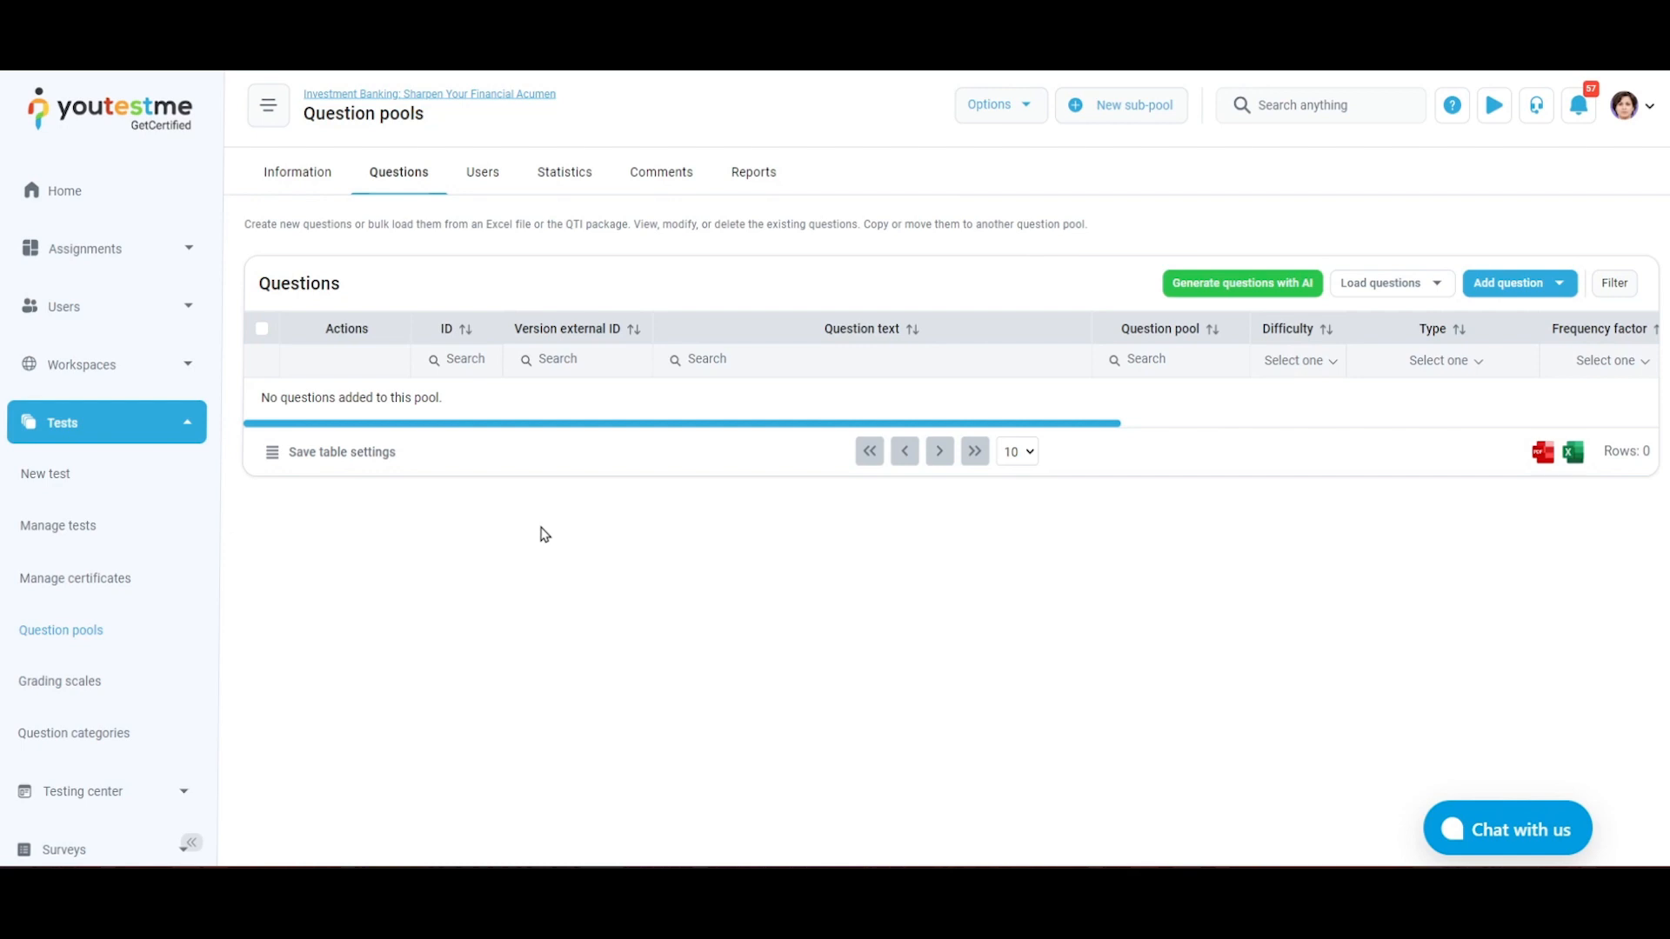
Generate 5 single choice questions with AI from the global knowledge base on the topic "Investment Banking Risks"
click(1254, 294)
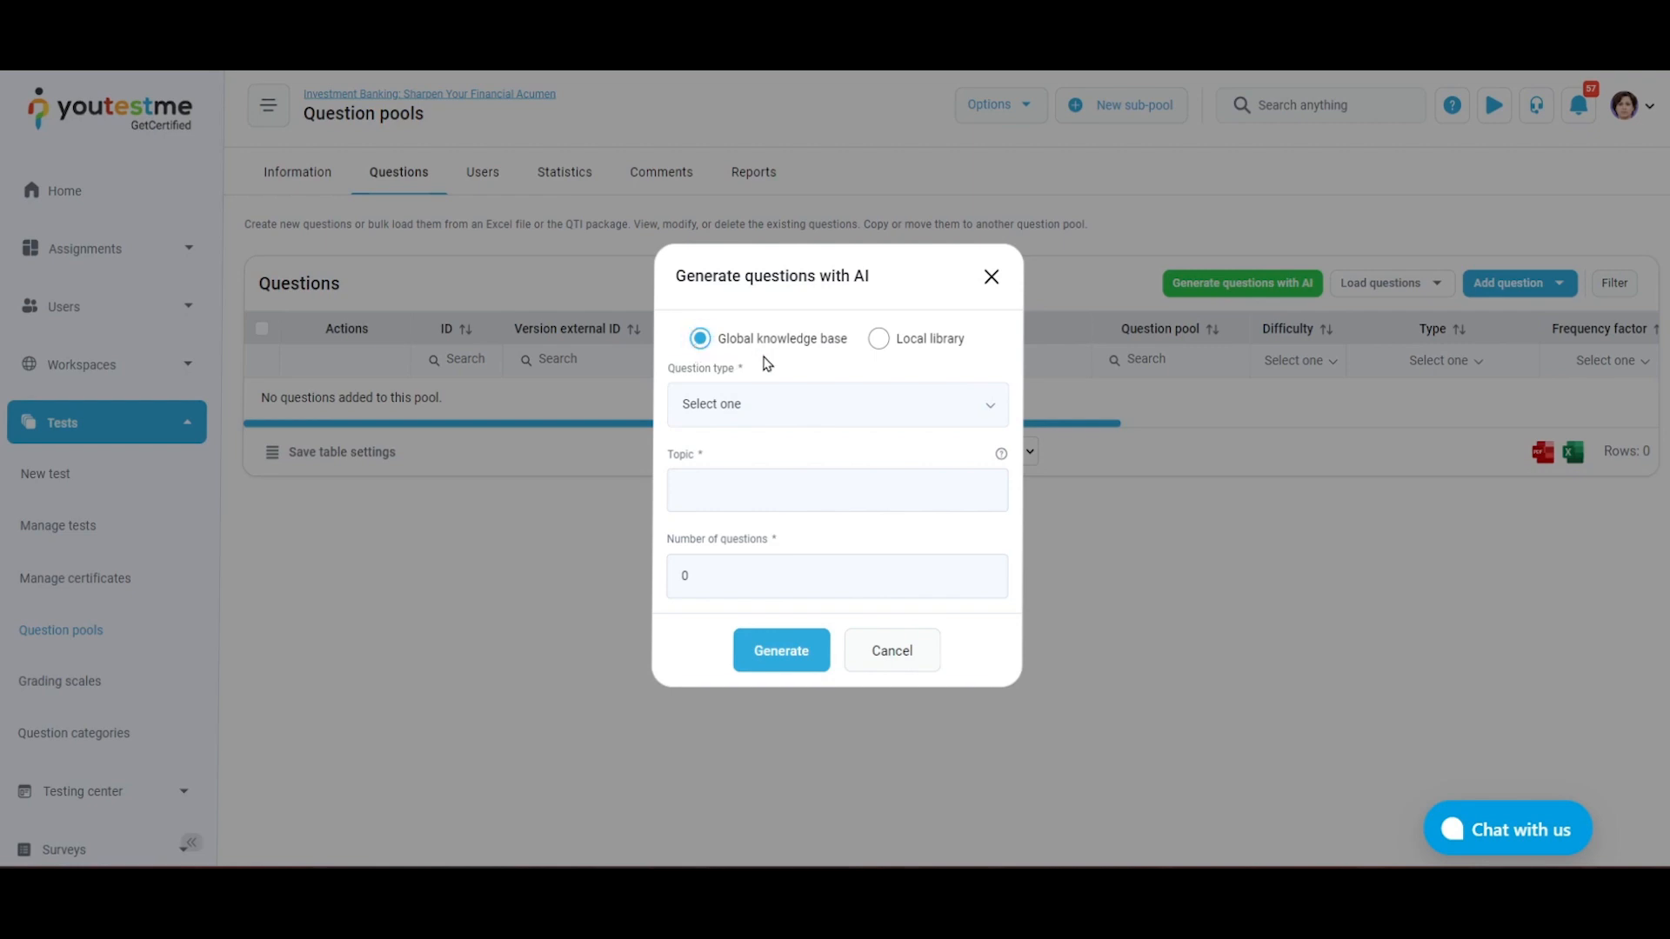
click(970, 405)
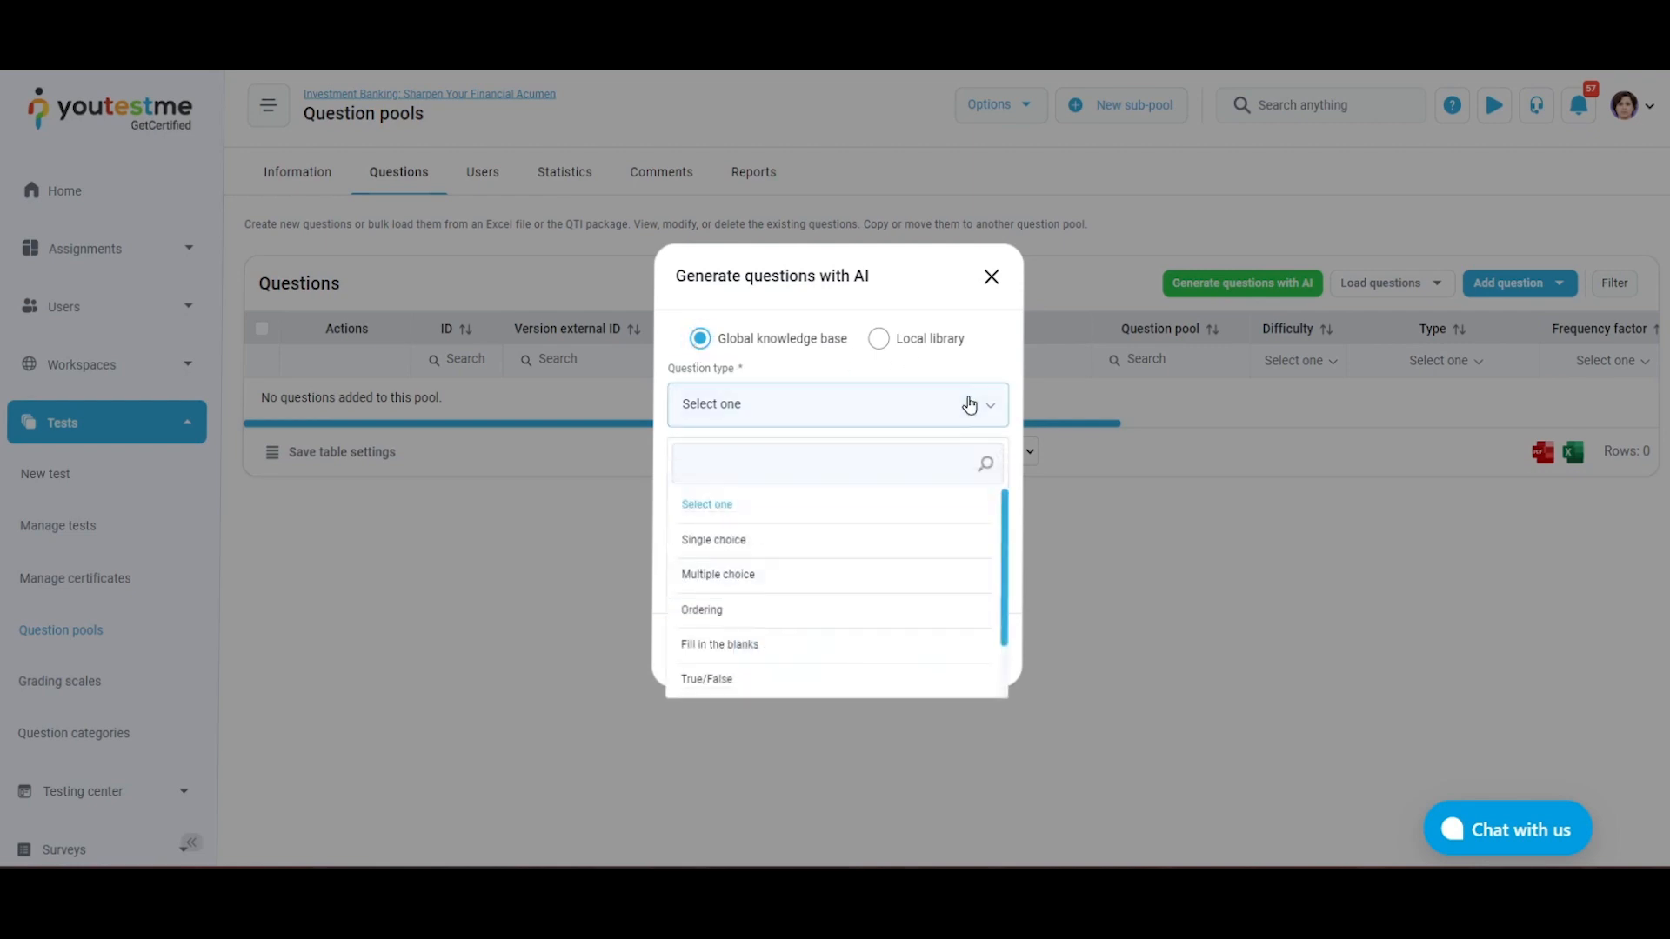
click(888, 534)
click(982, 491)
text(Investment Banking Risks)
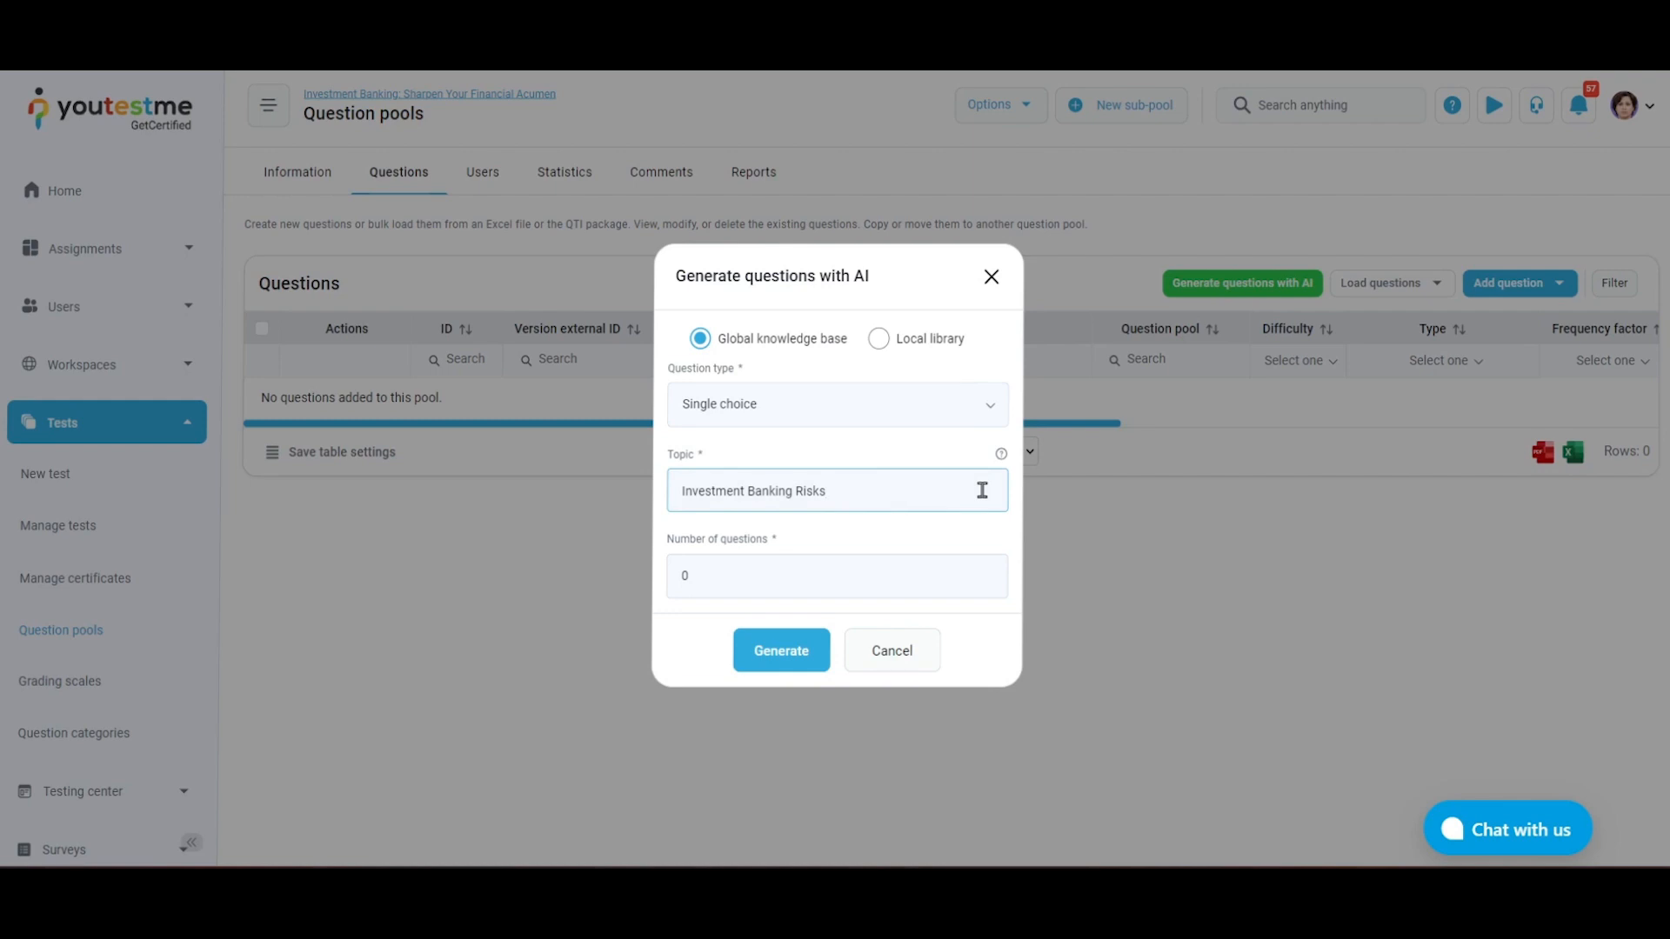
click(924, 586)
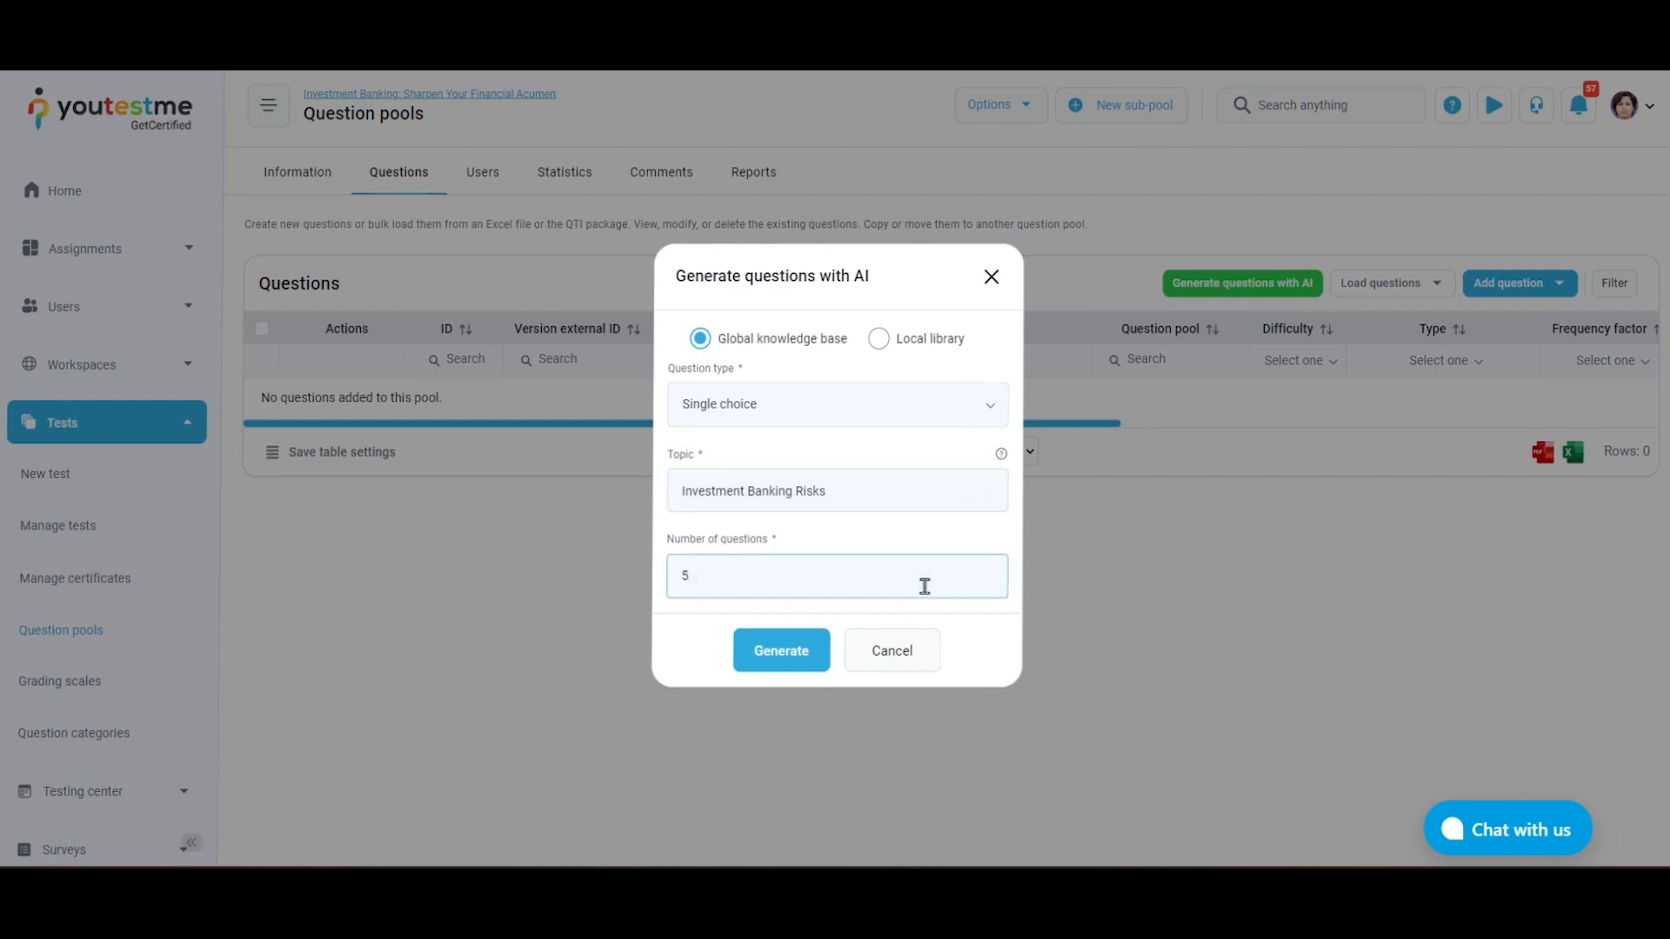
click(817, 669)
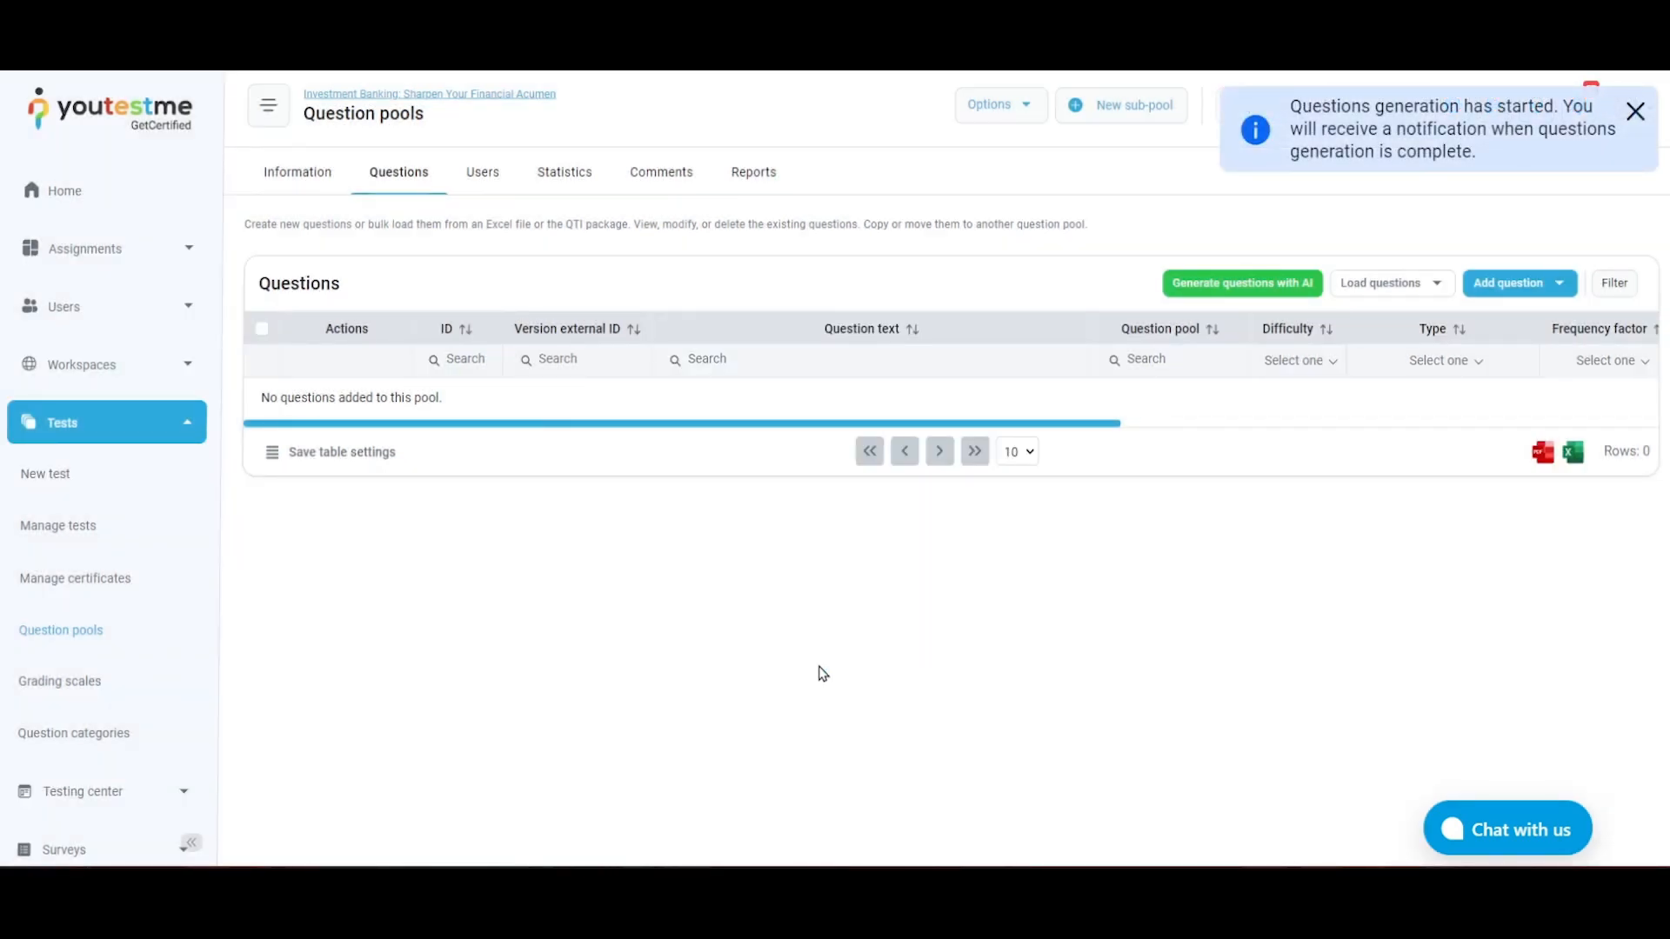
Check the notifications and view the question "Which type of risk is related to the cash flows of a firm?"
click(1579, 106)
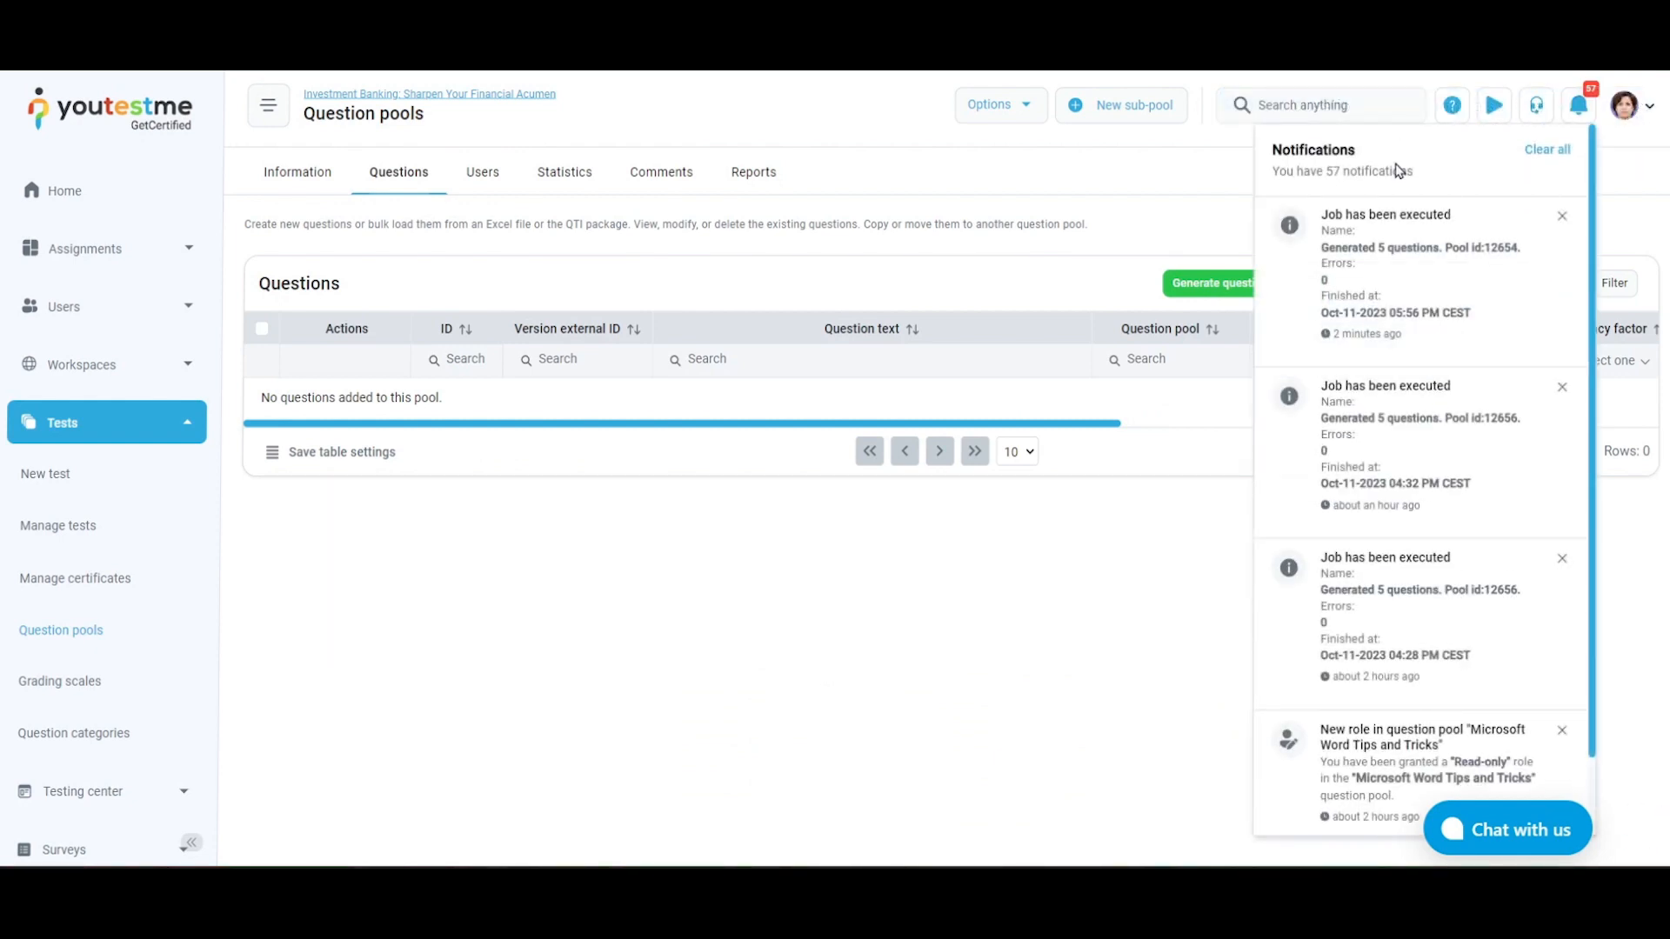
click(1578, 105)
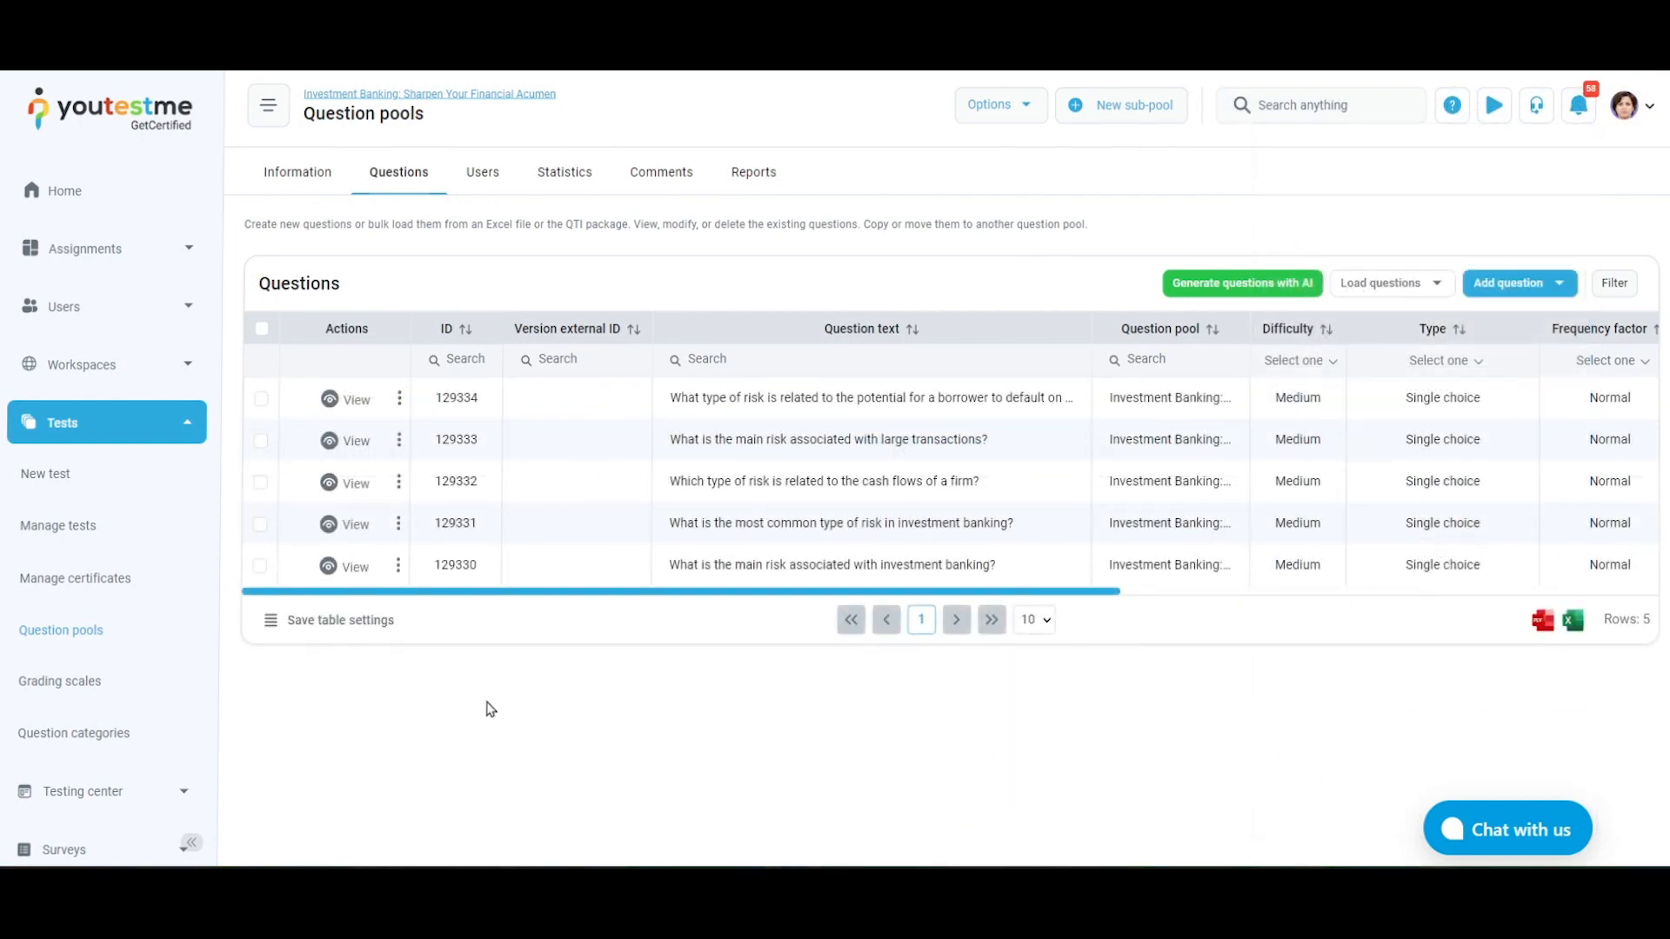
click(336, 494)
scroll(336, 497, down, 5)
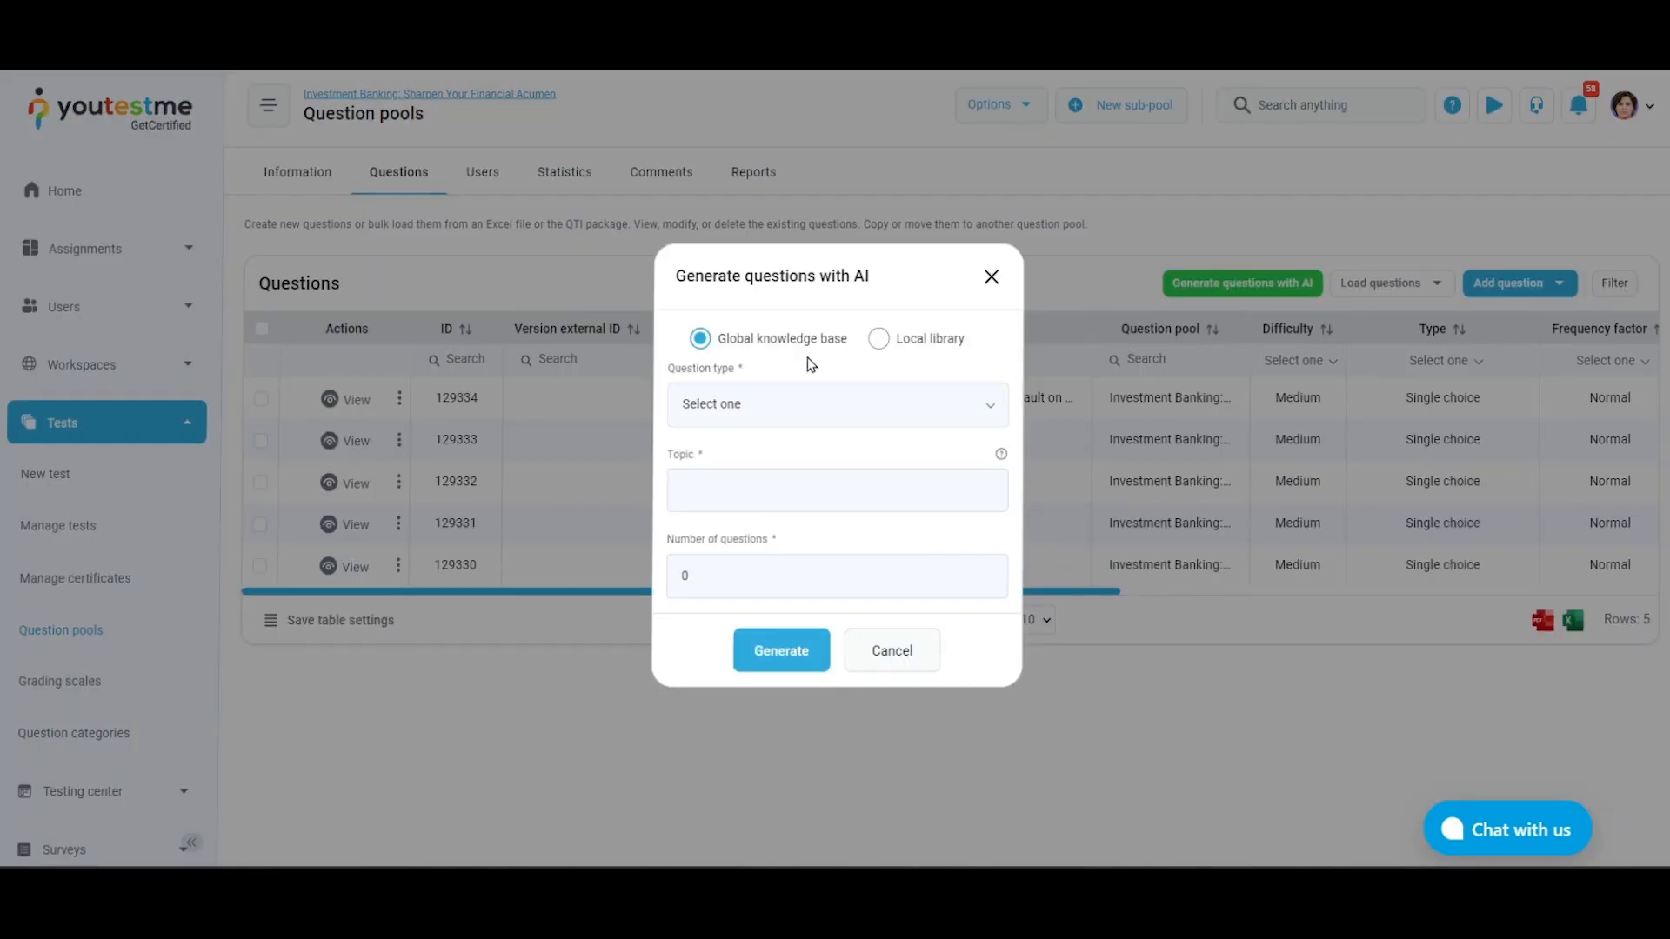
Set the local library as the AI question source and open the library to browse for an exam material file
click(879, 339)
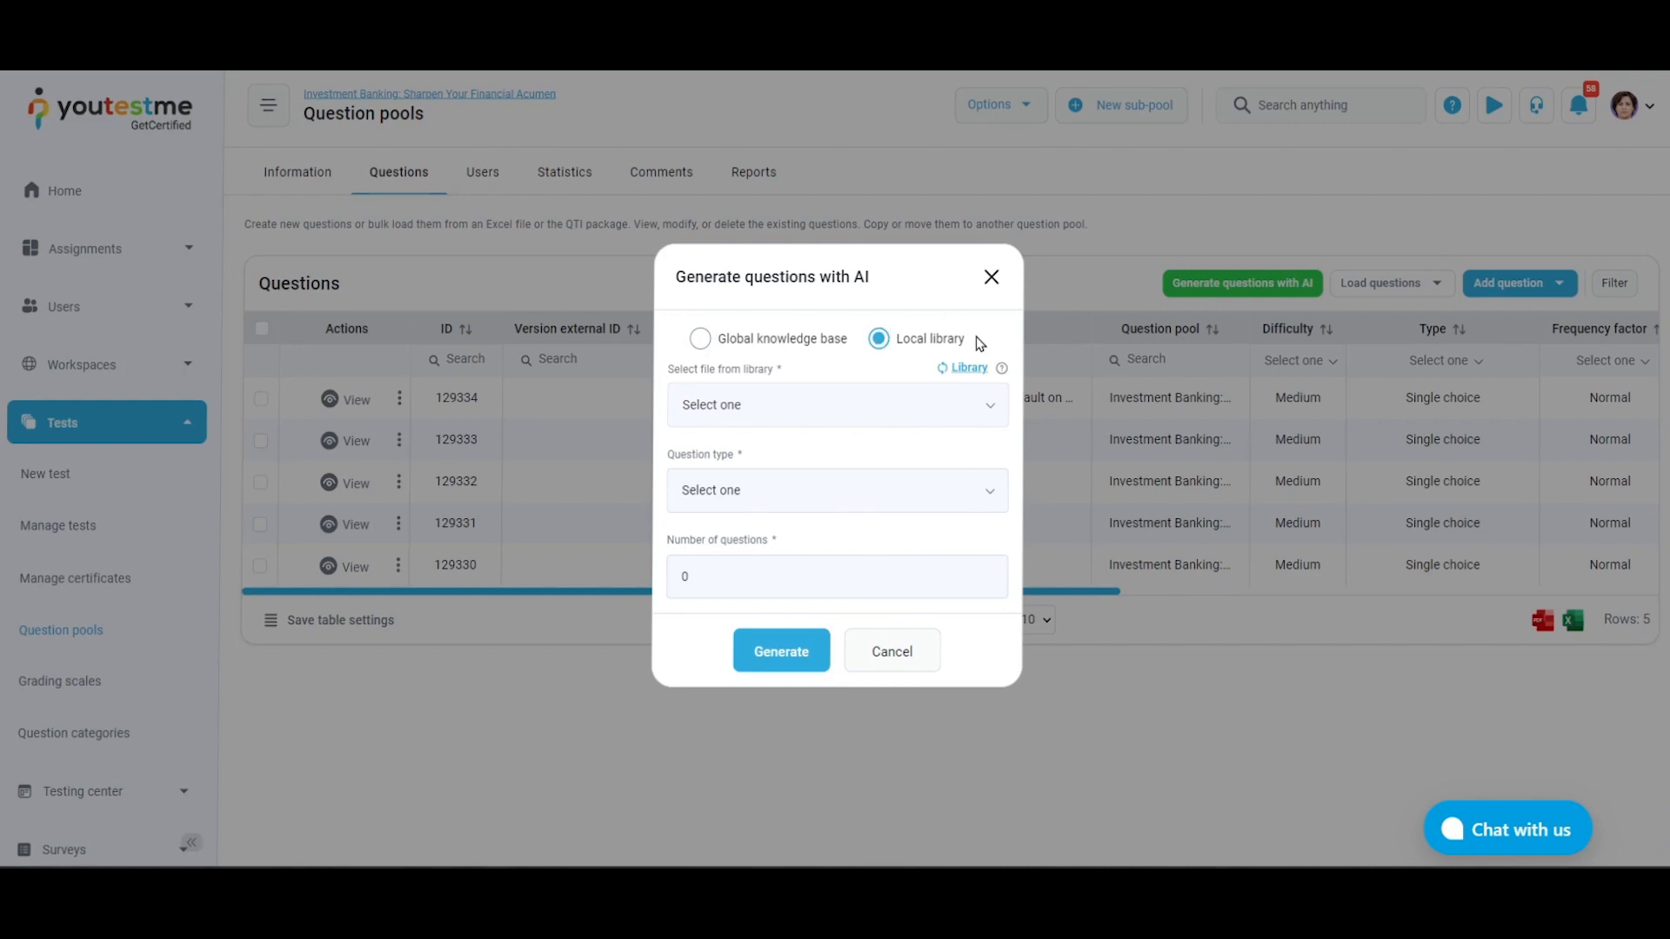
click(965, 368)
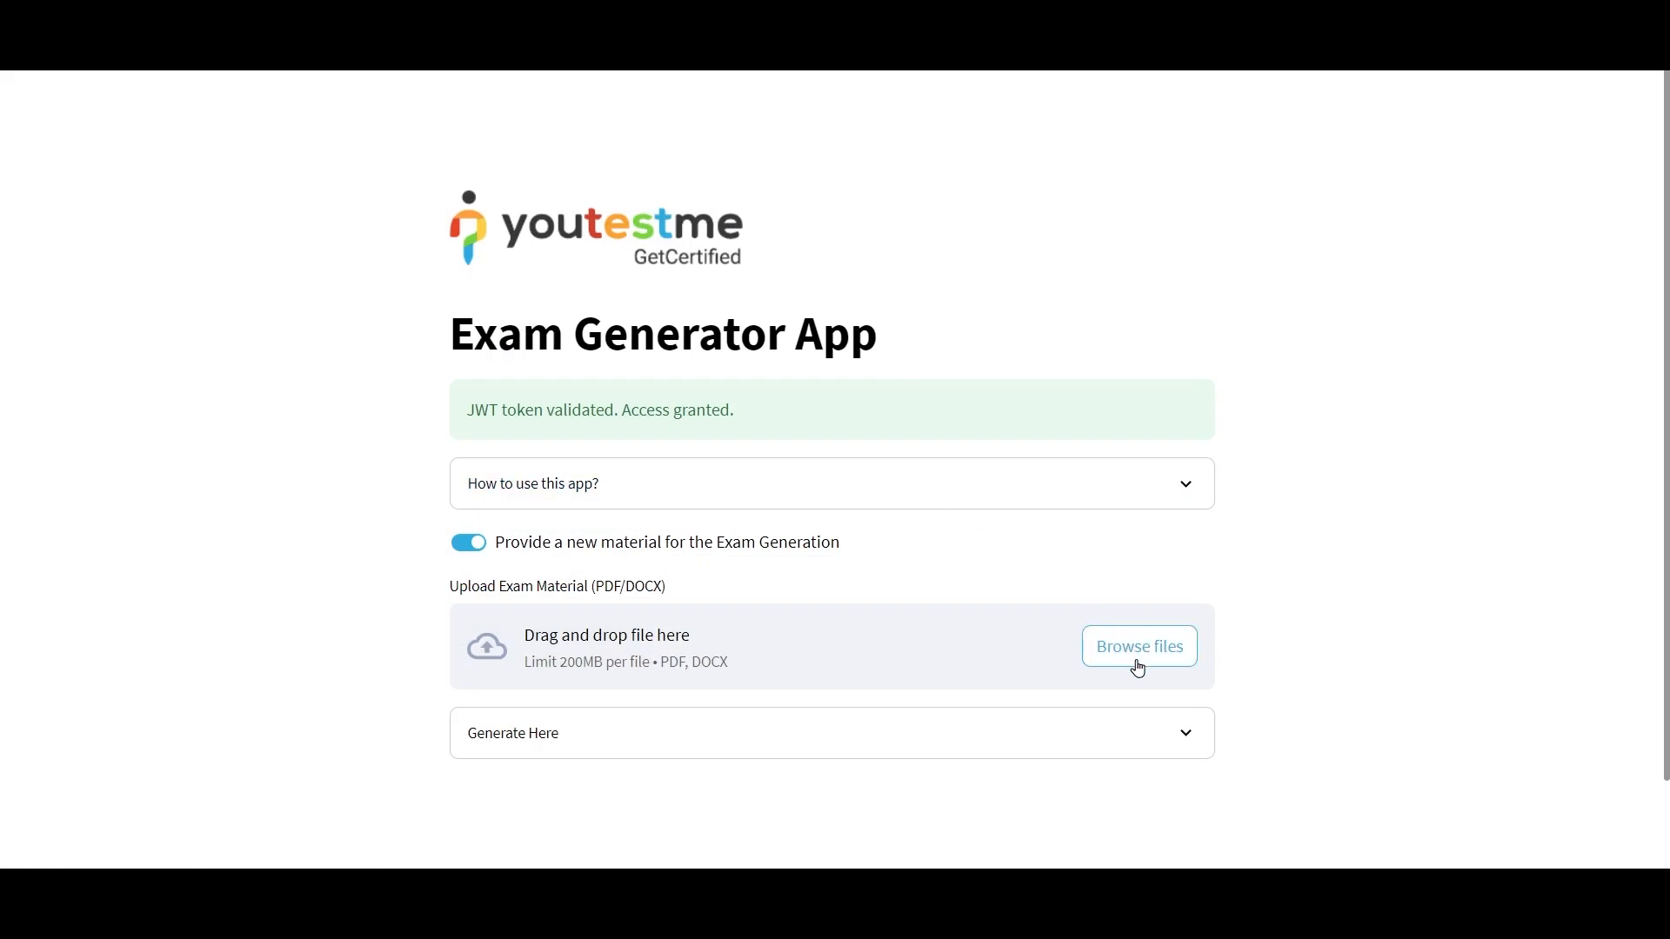
click(1137, 648)
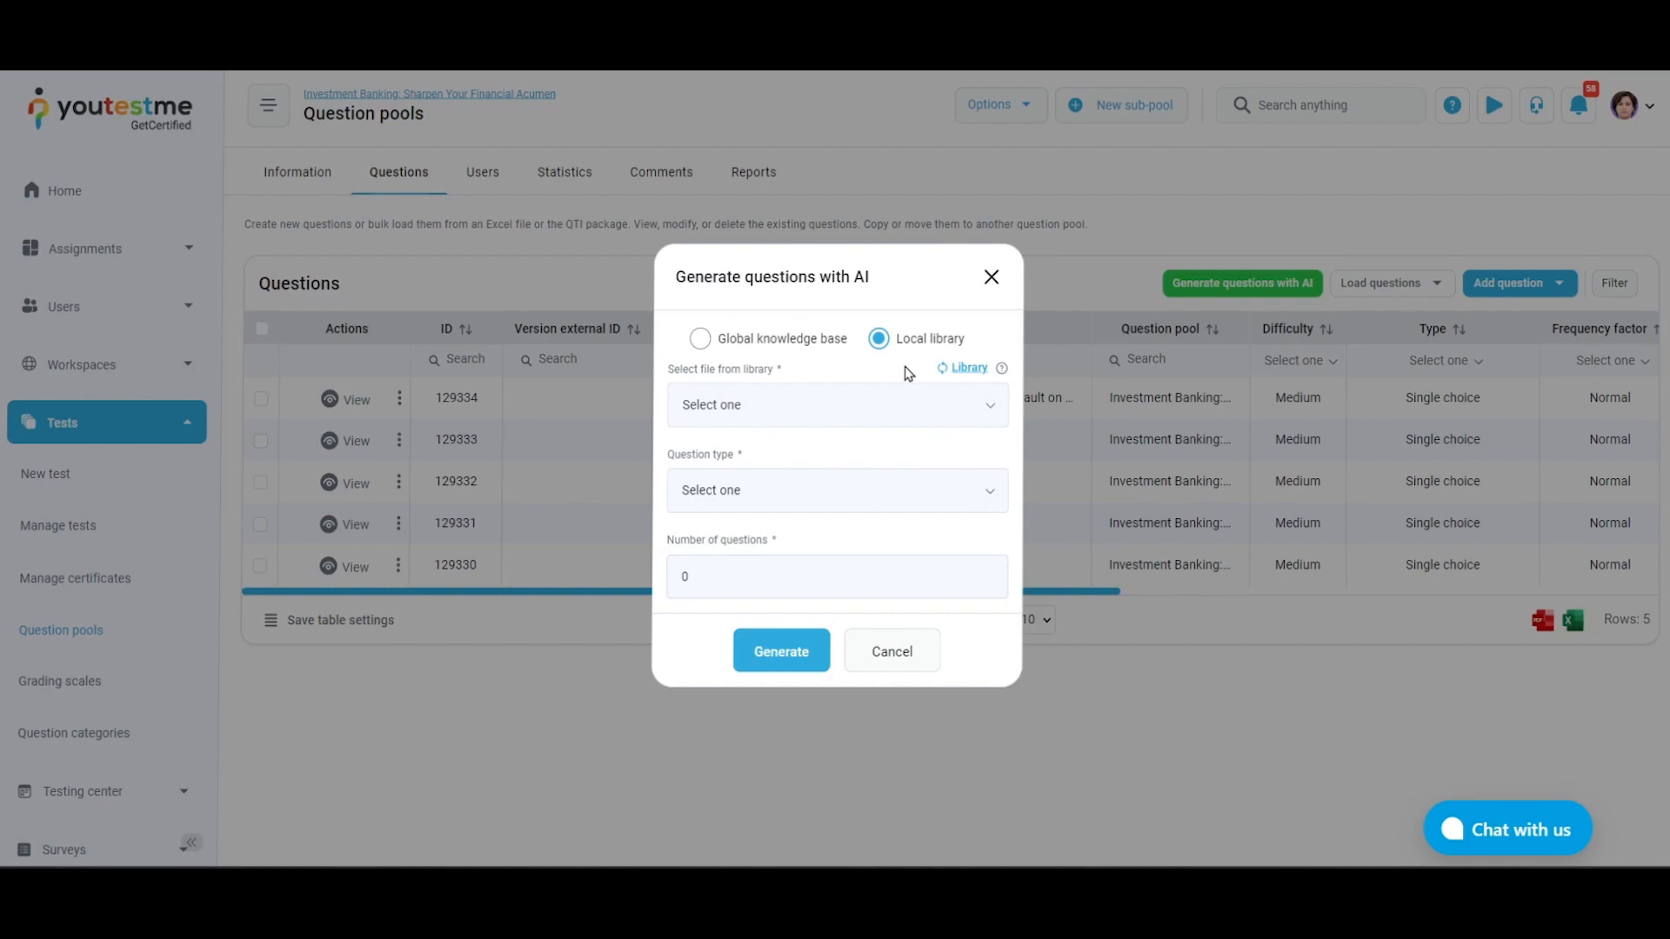
Generate 5 single choice questions from the library file Investment Banking Risks.docx
click(976, 495)
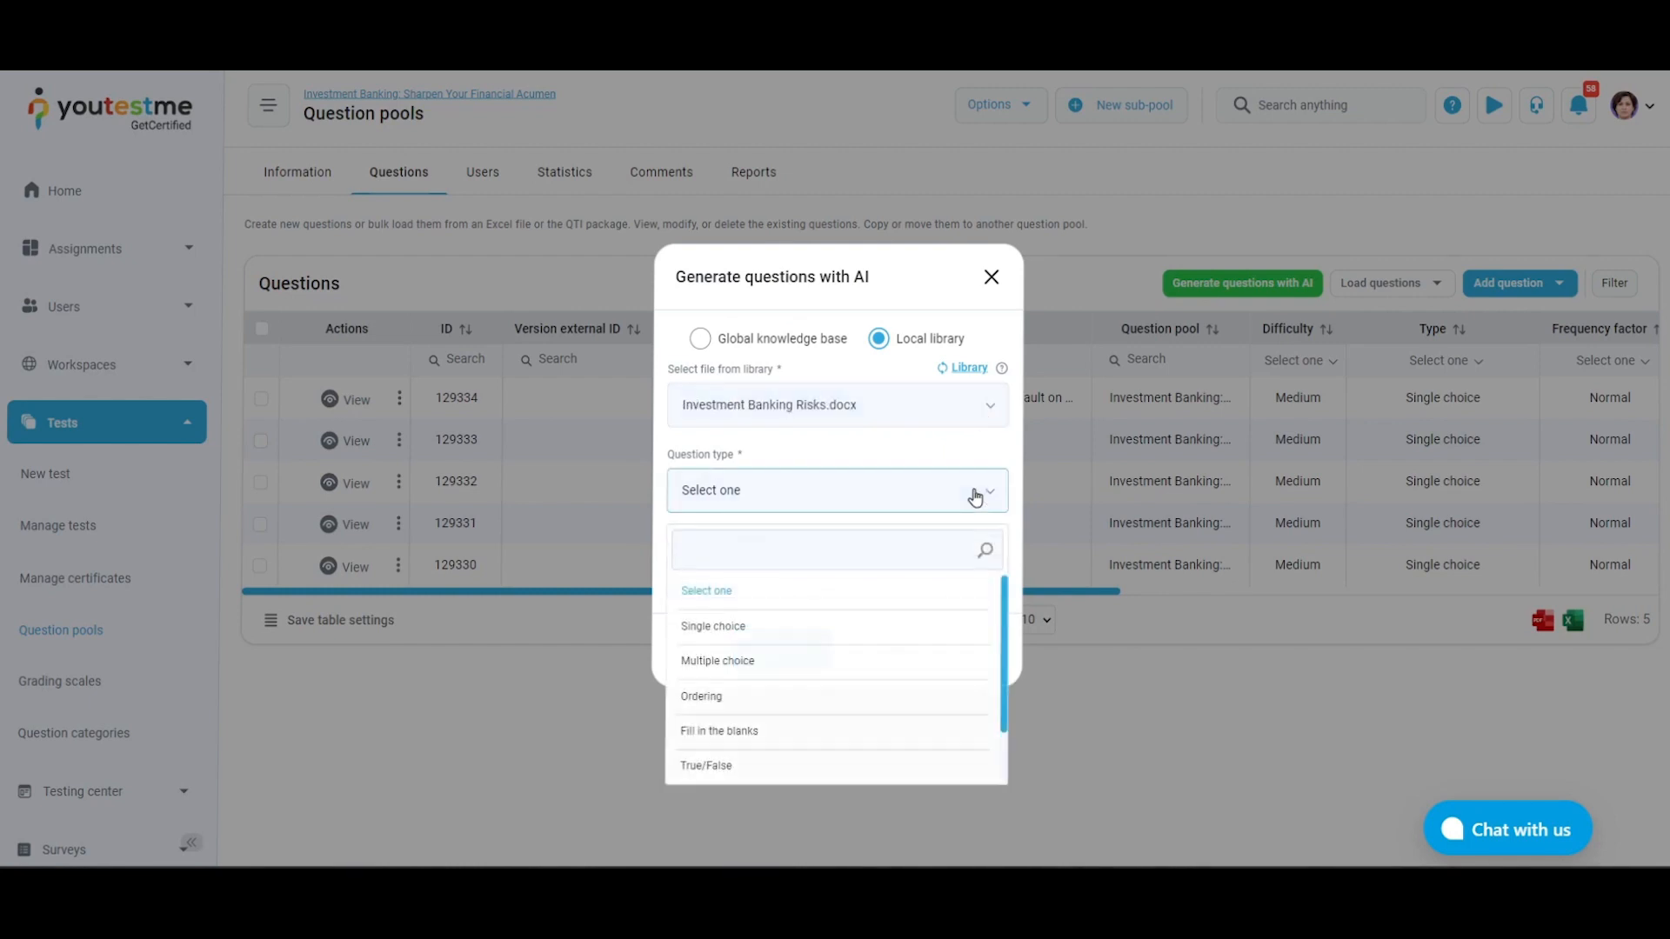
click(902, 626)
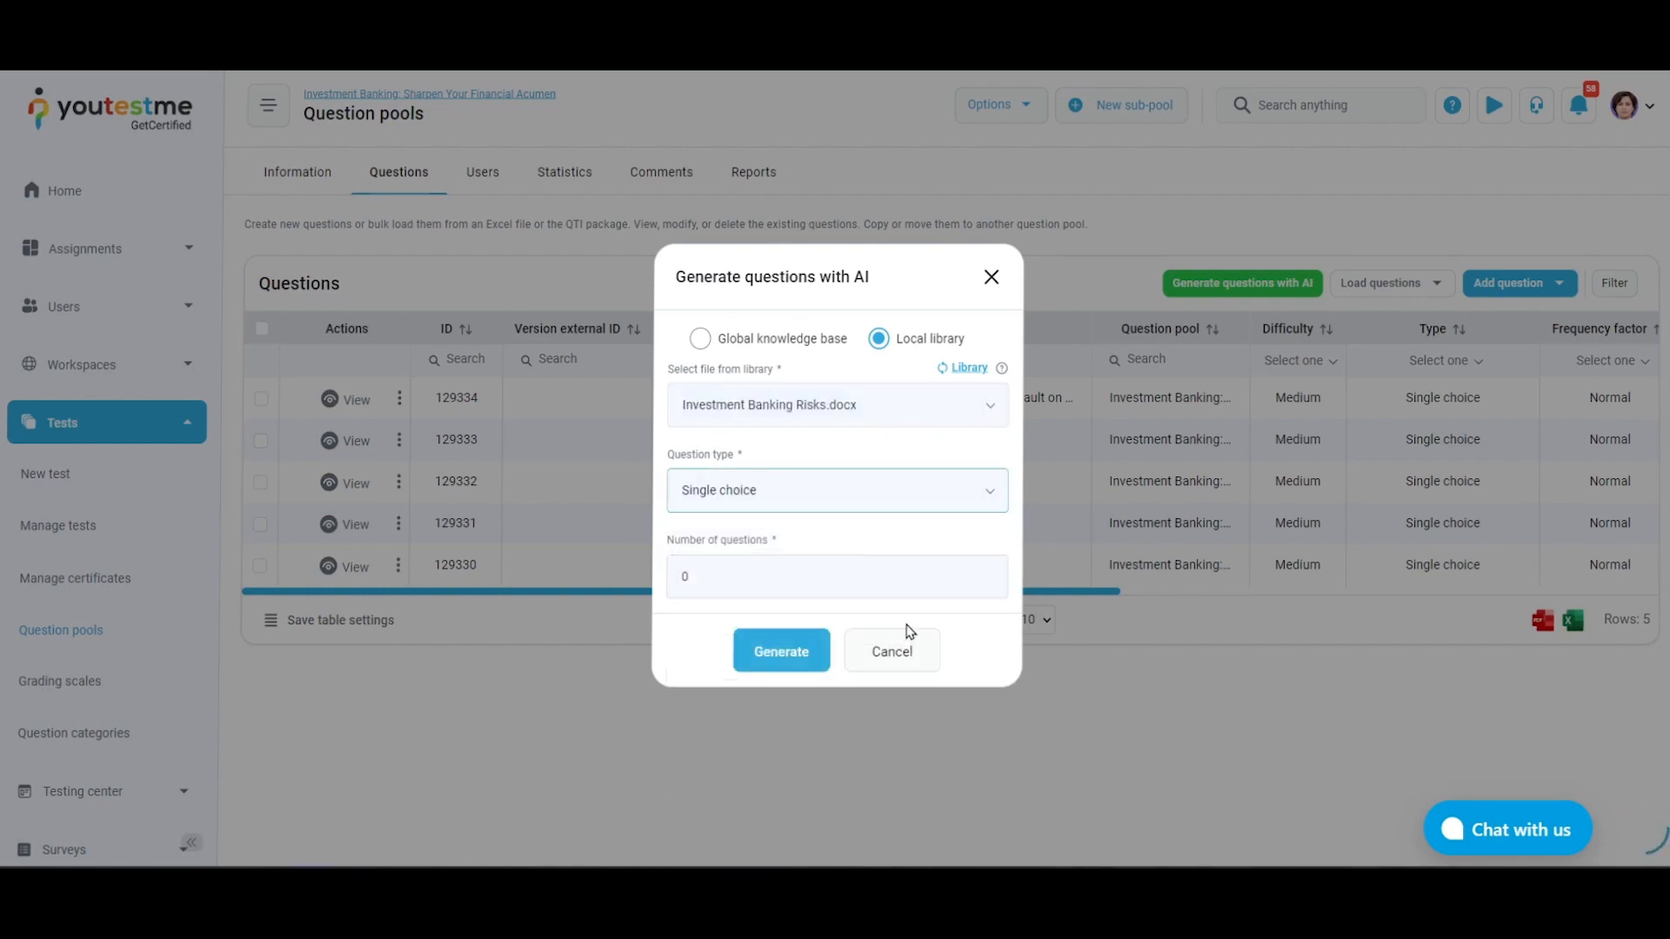
click(941, 578)
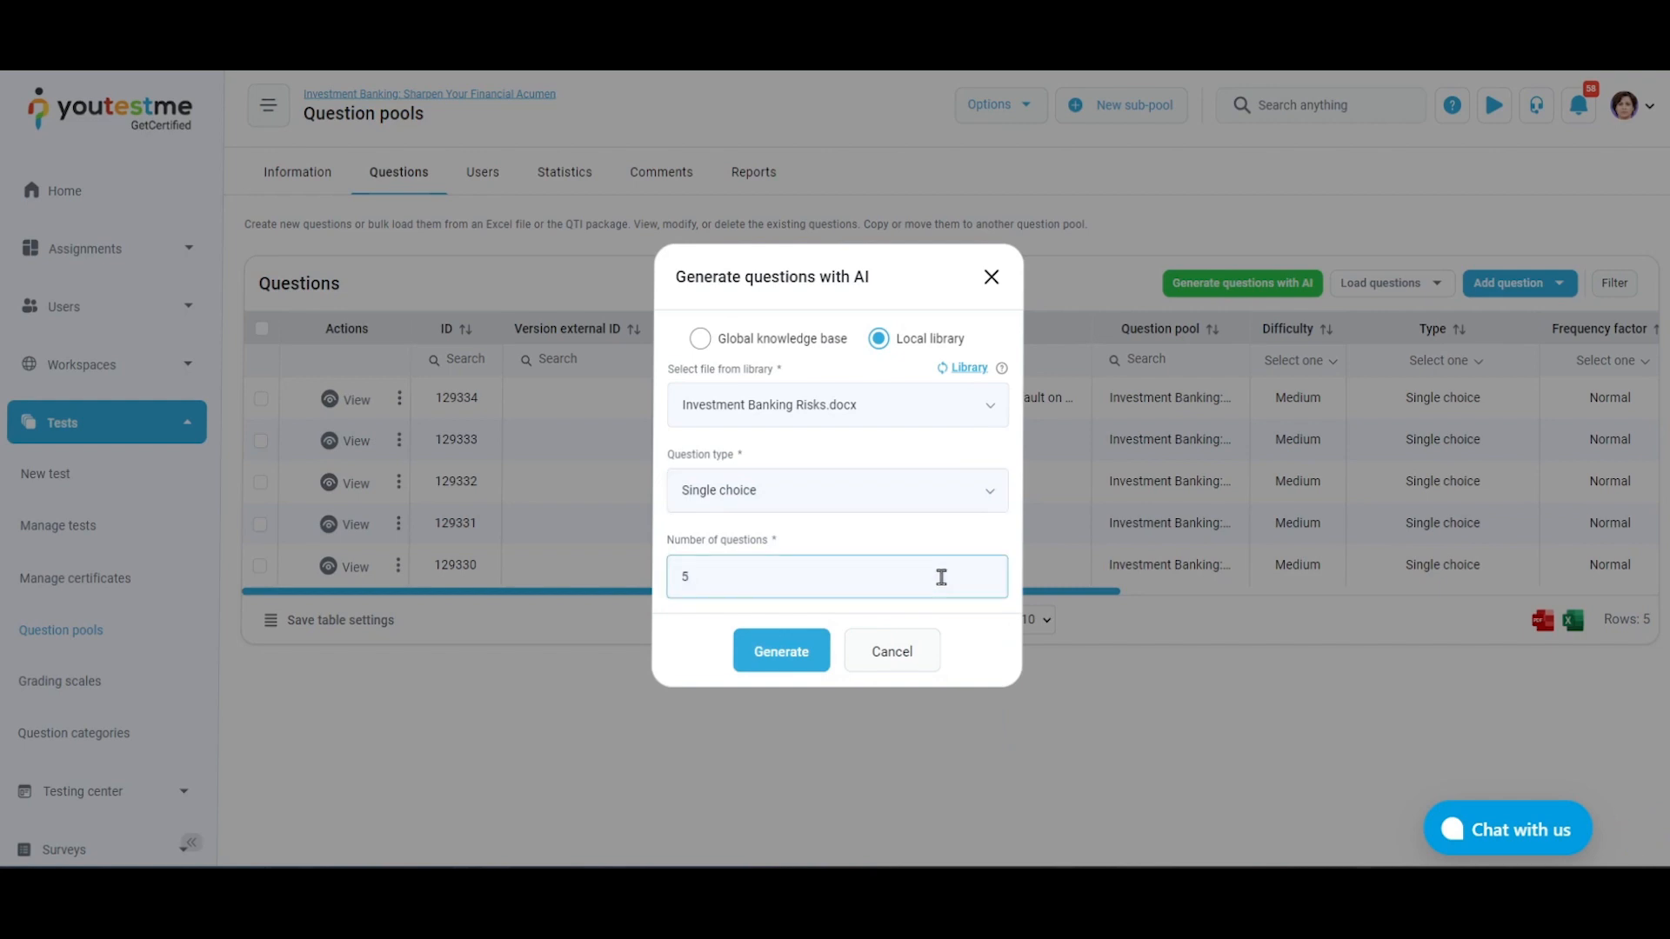
click(821, 666)
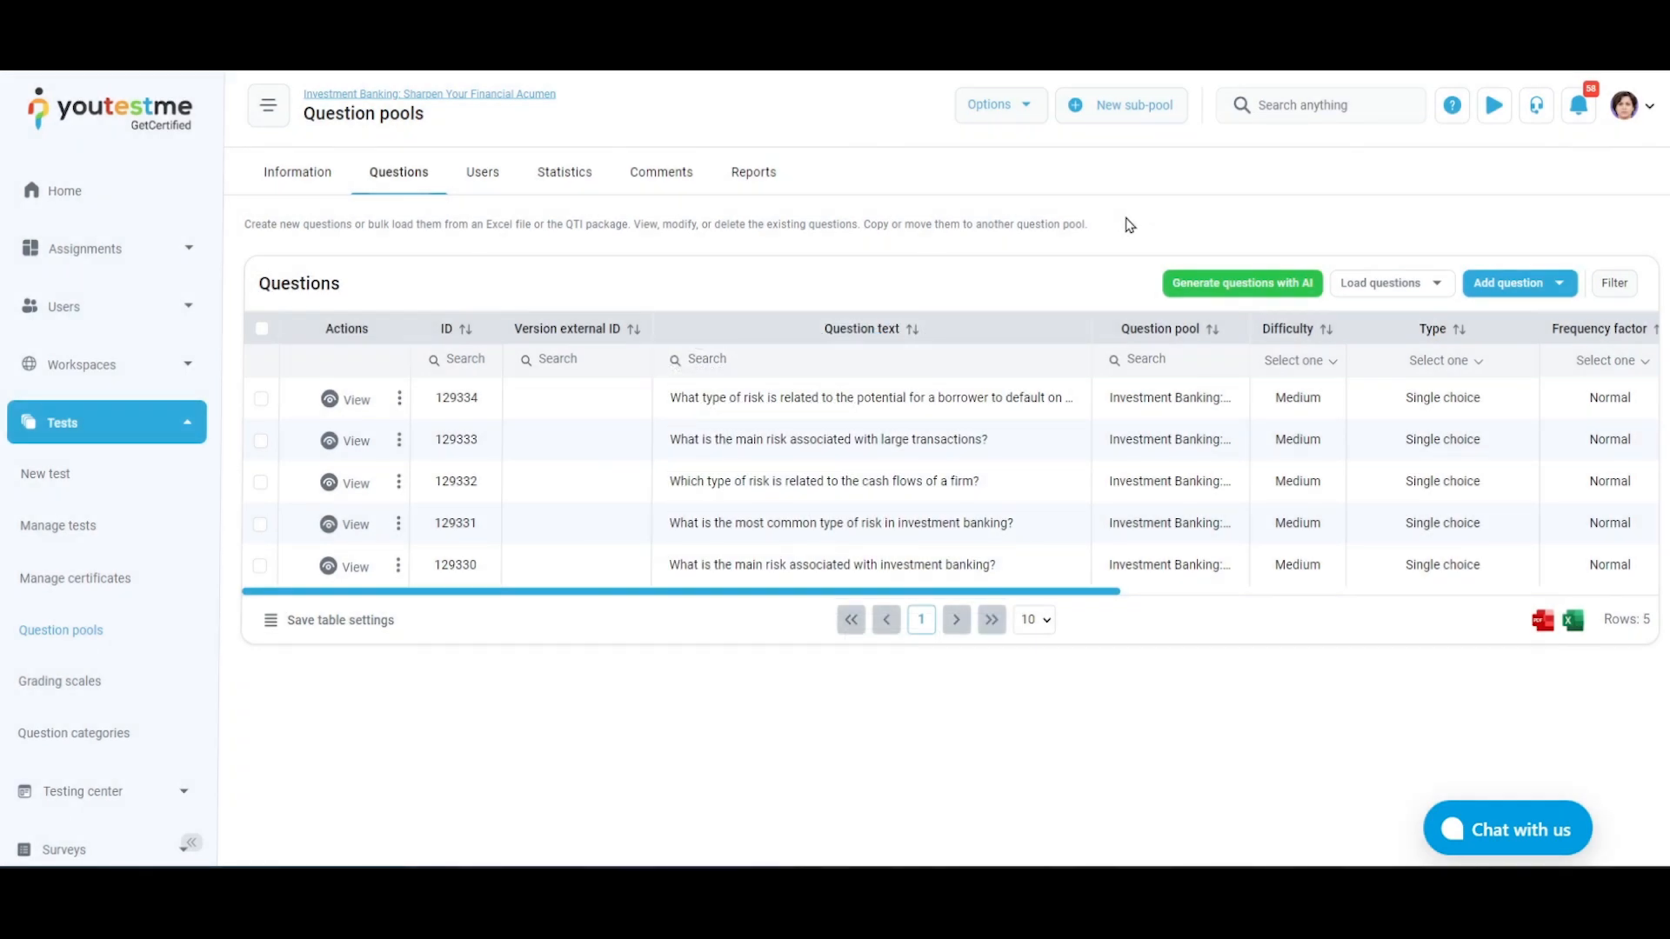
Choose PoolQuestionsUploadTEMPLATE.xlsx for loading questions without images, with questions already in the pool skipped
click(1426, 285)
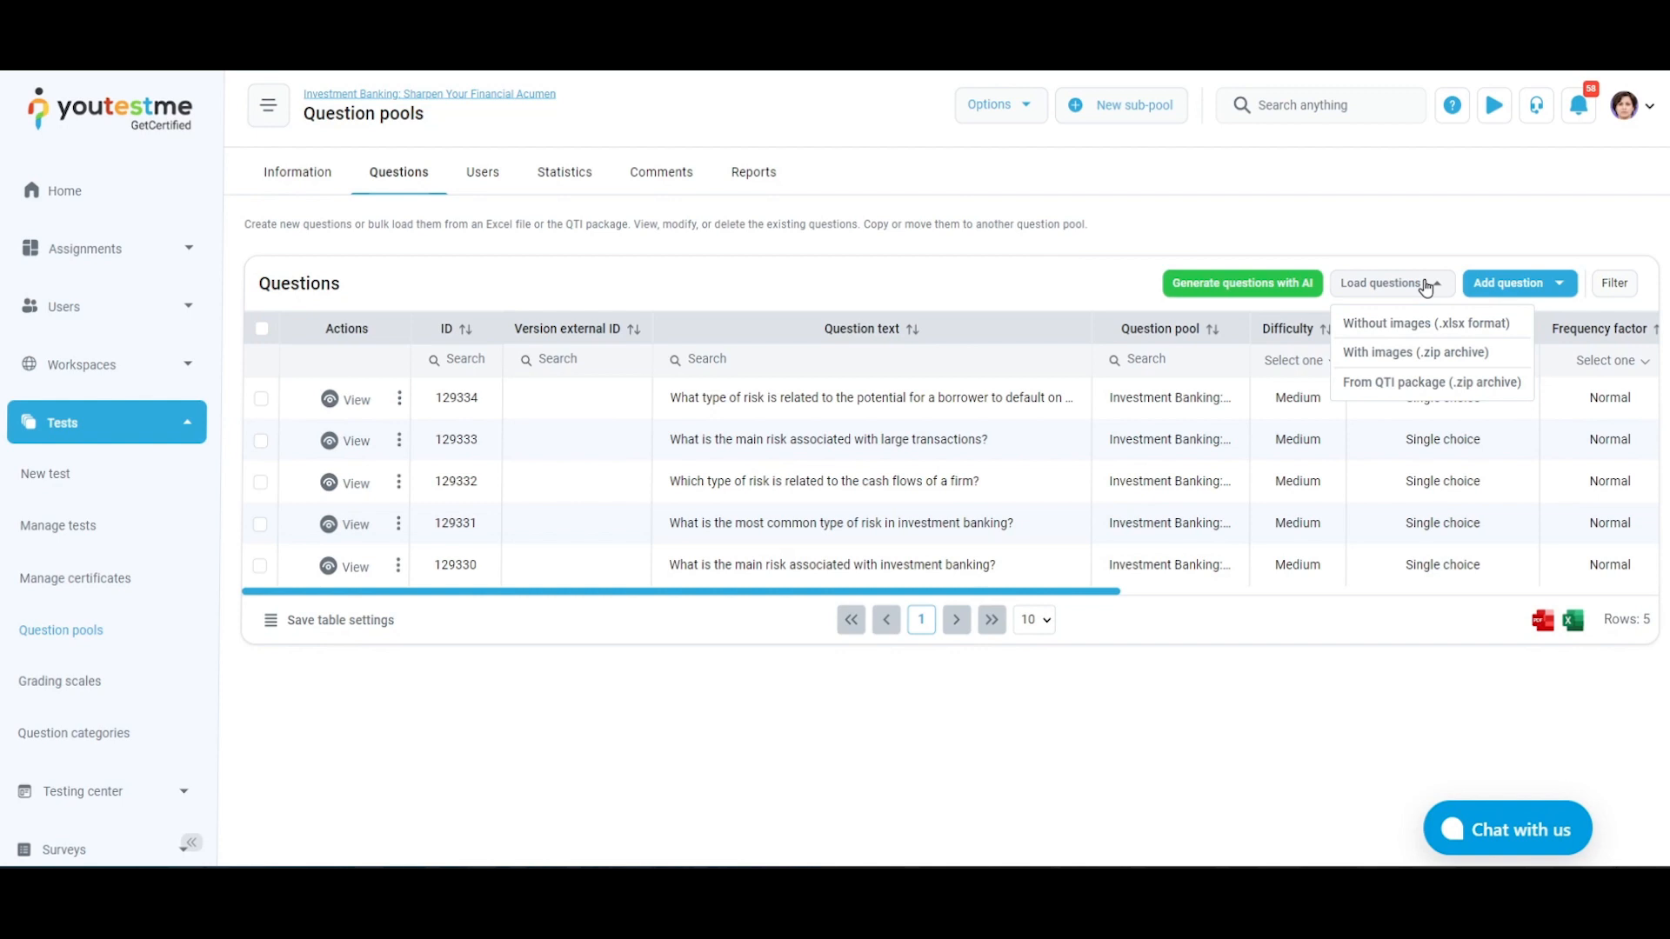
click(1428, 319)
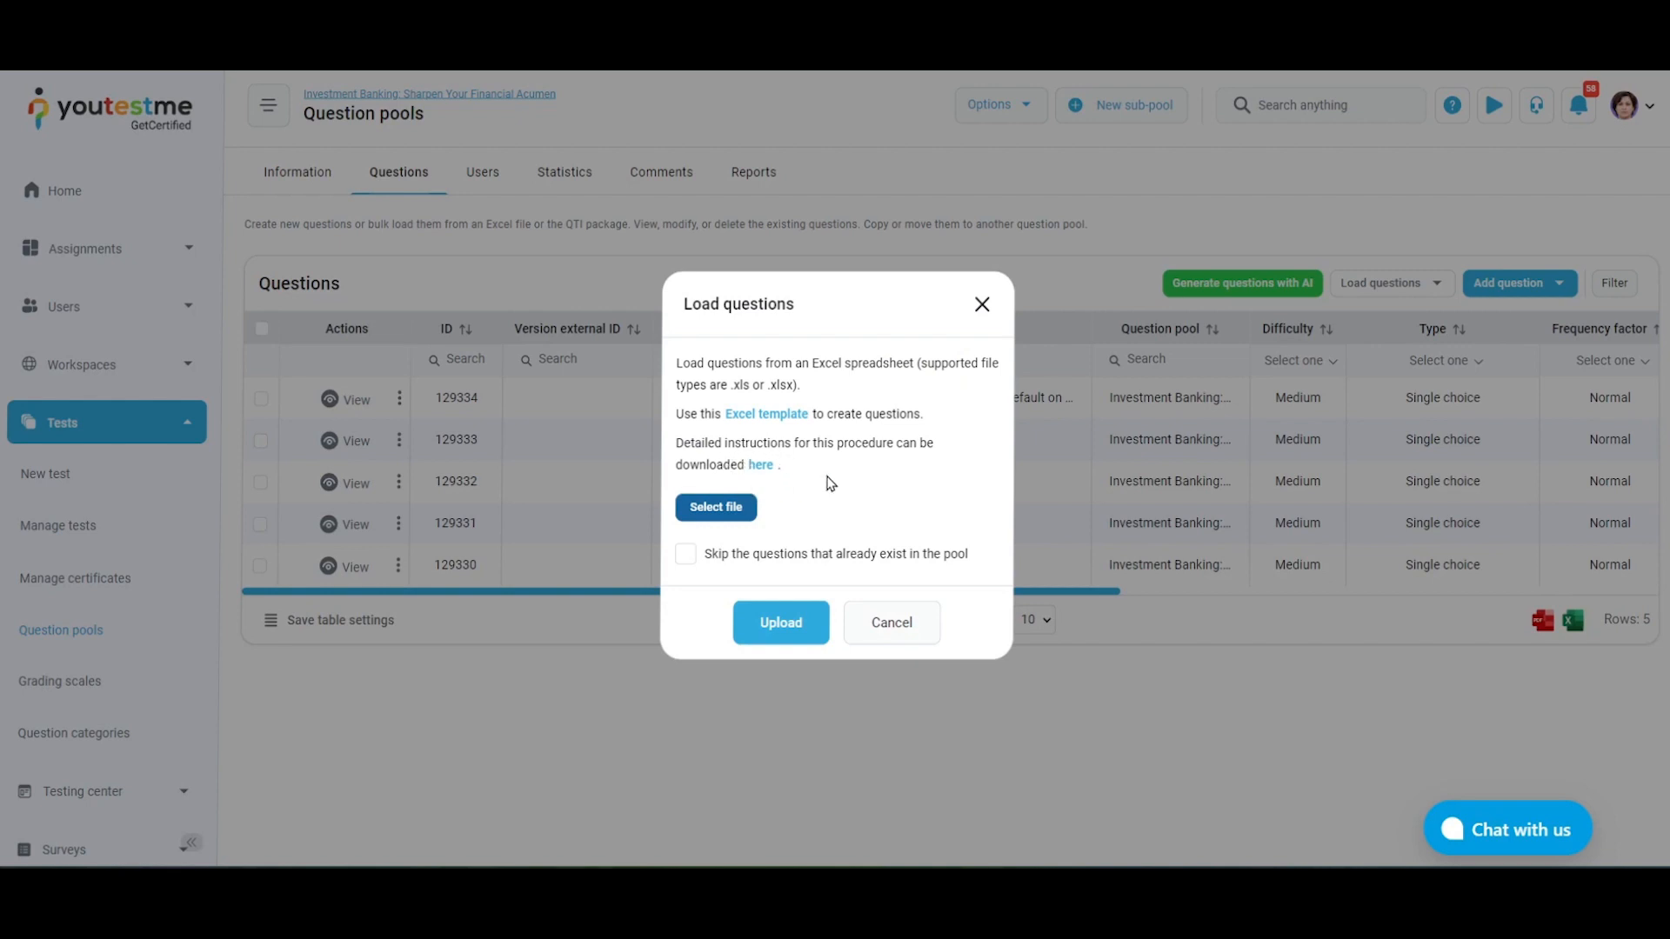
click(746, 520)
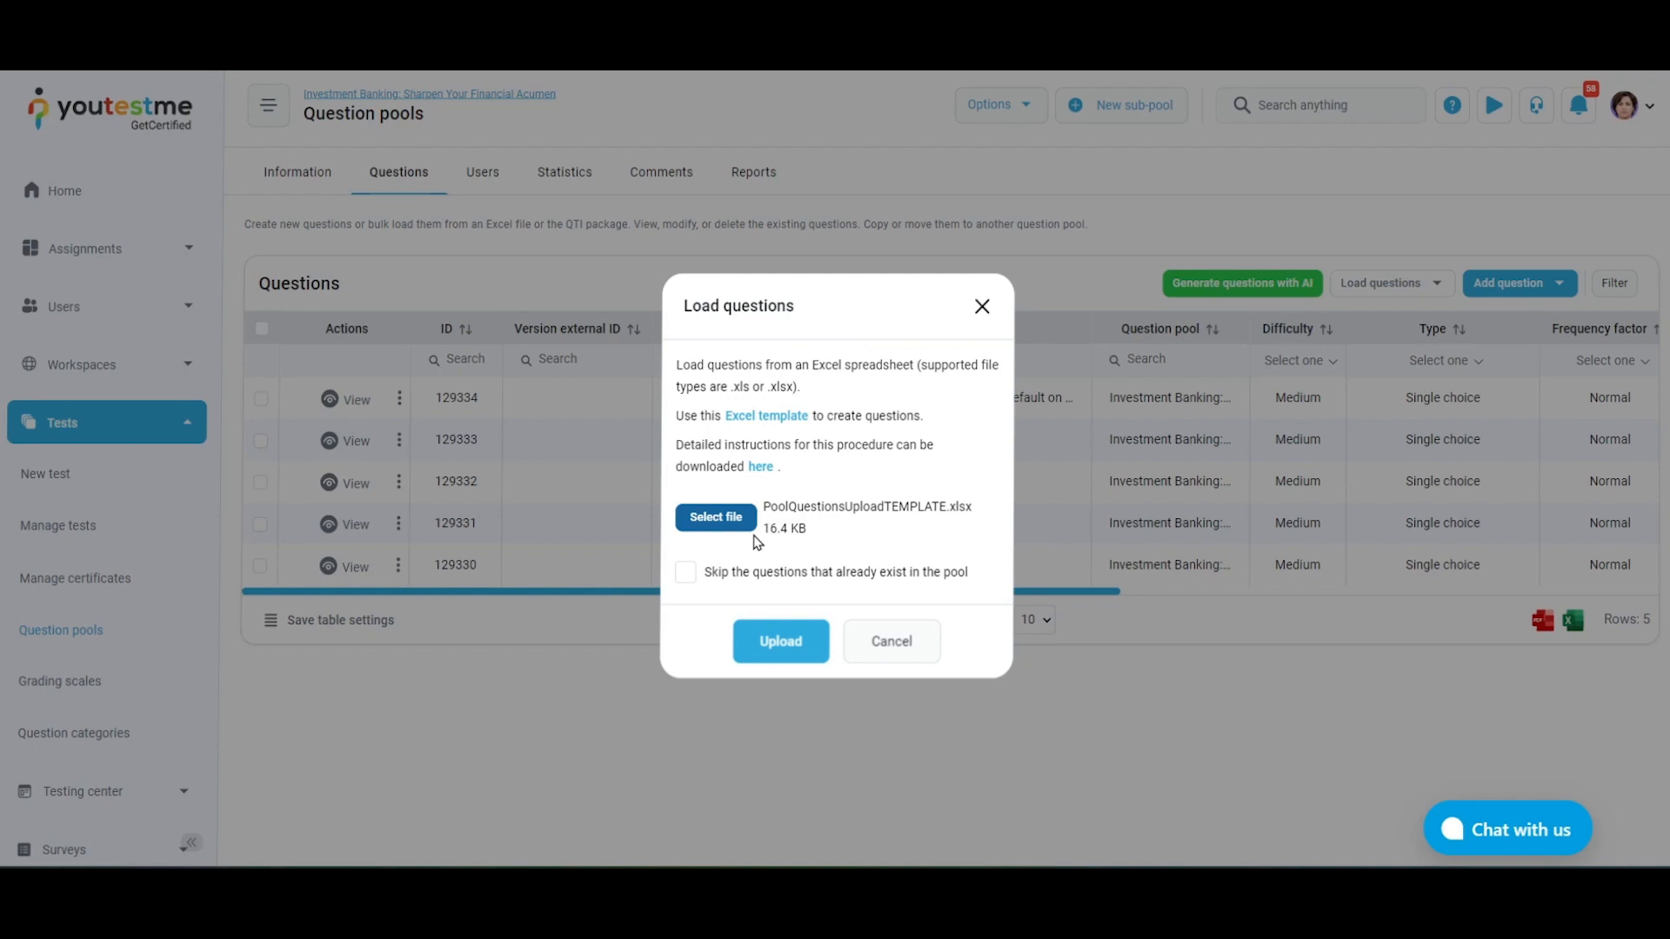
click(685, 574)
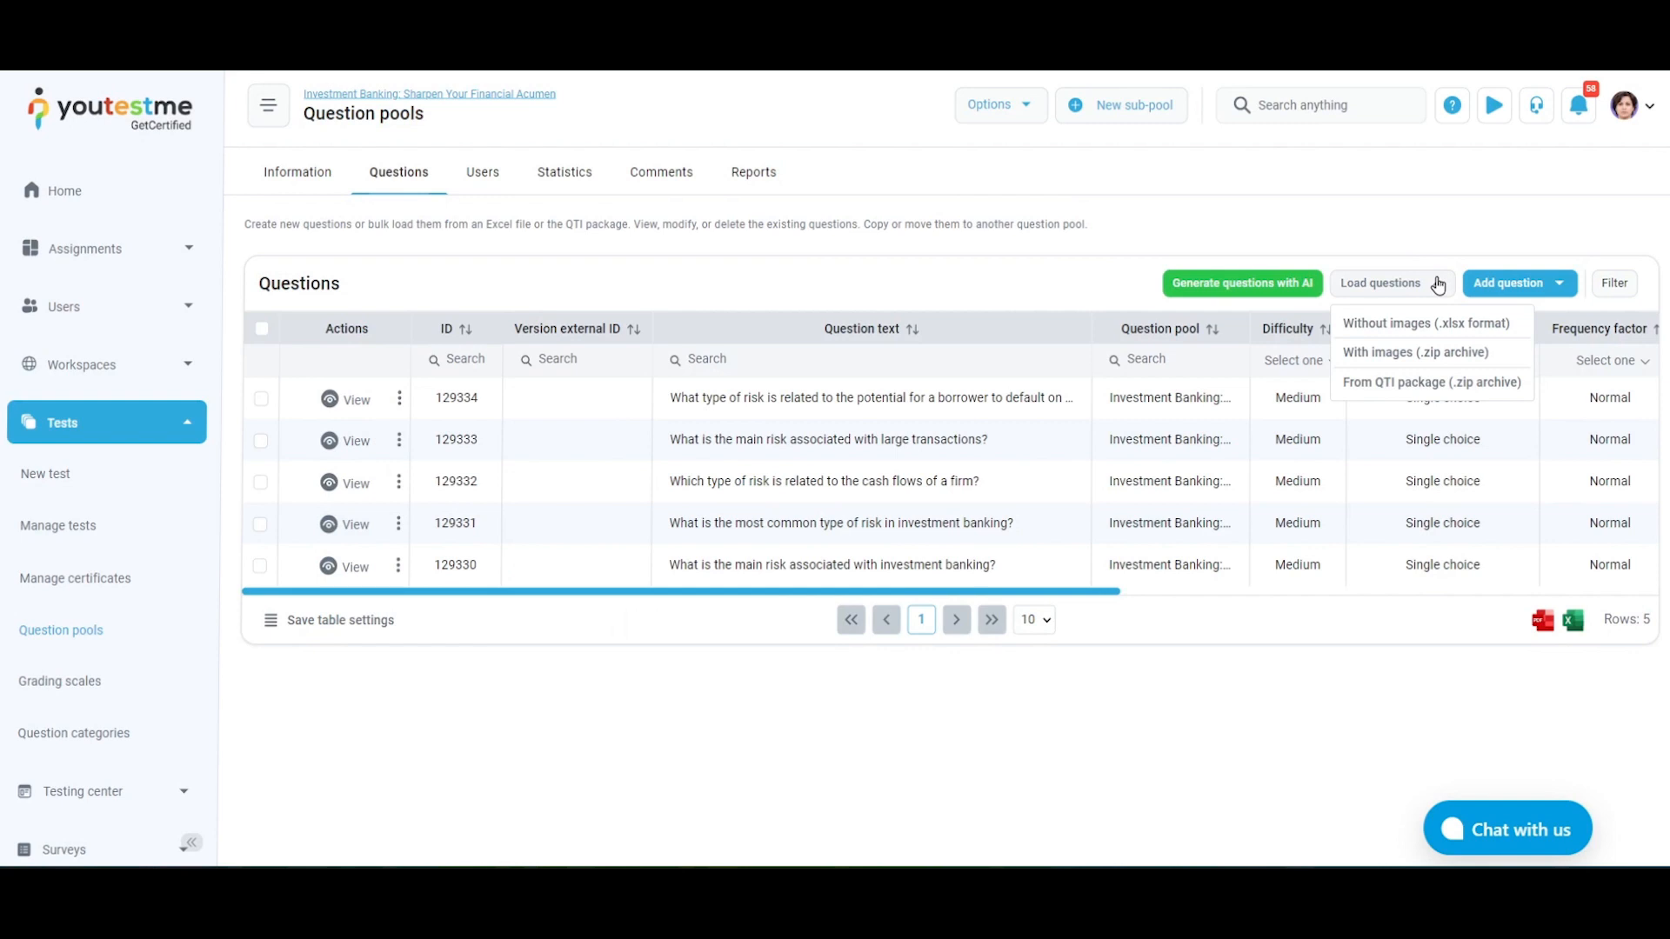
Try to load questions with images from PoolQuestionsUploadTEMPLATE.xlsx, skipping questions that already exist in the pool
click(1466, 352)
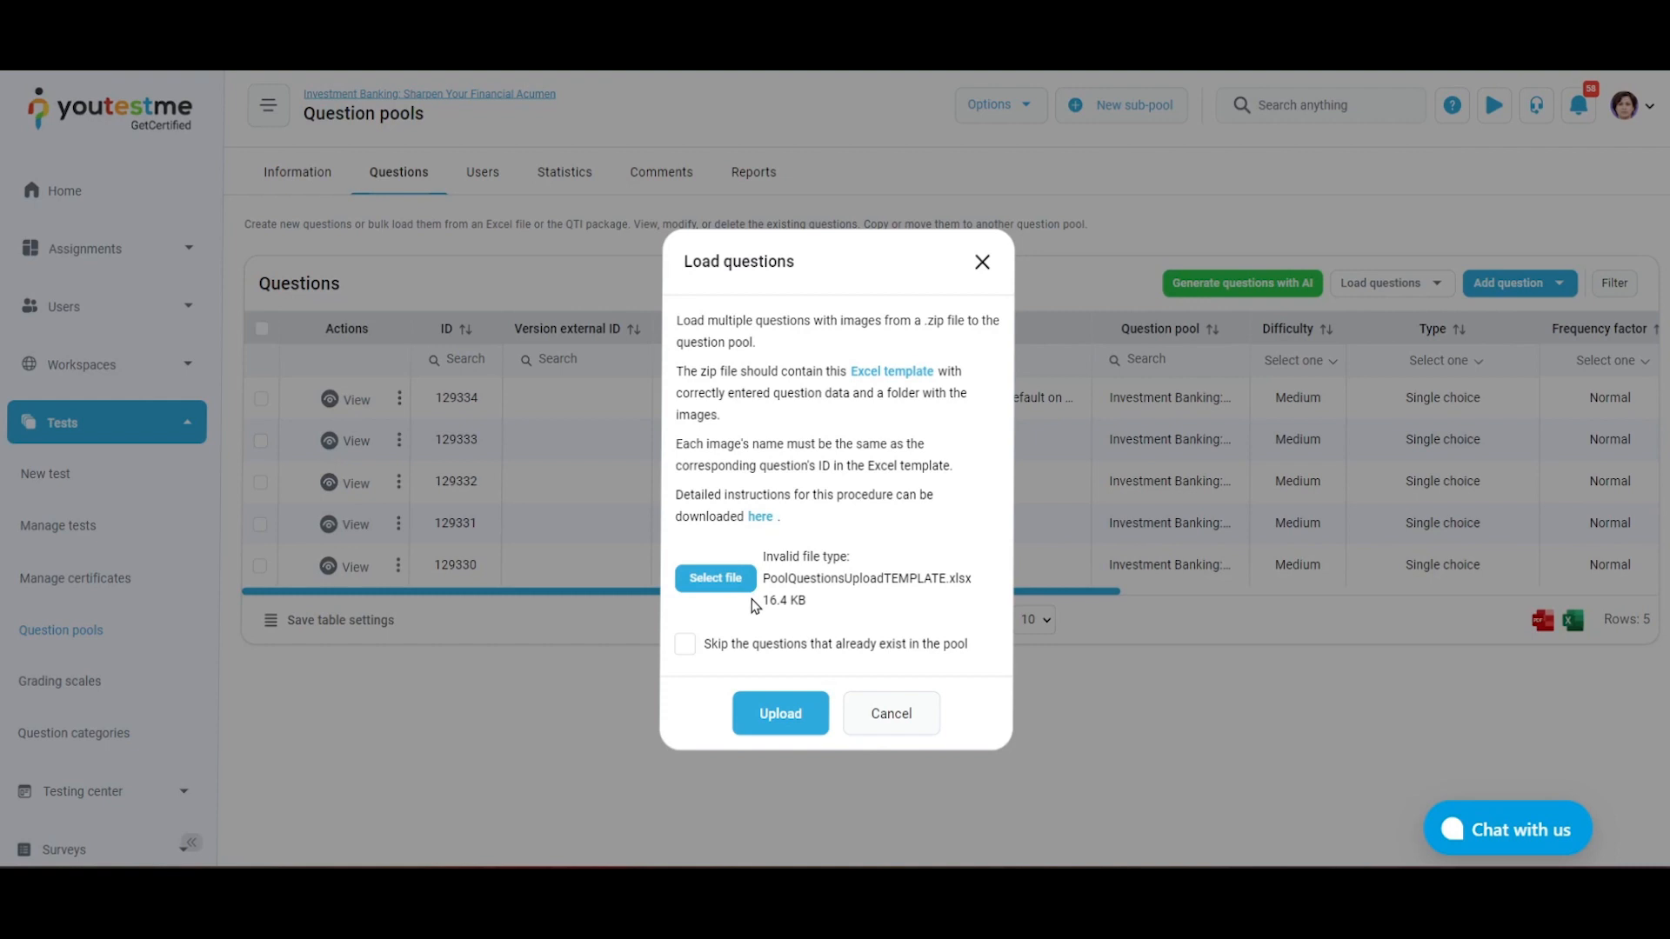
click(686, 648)
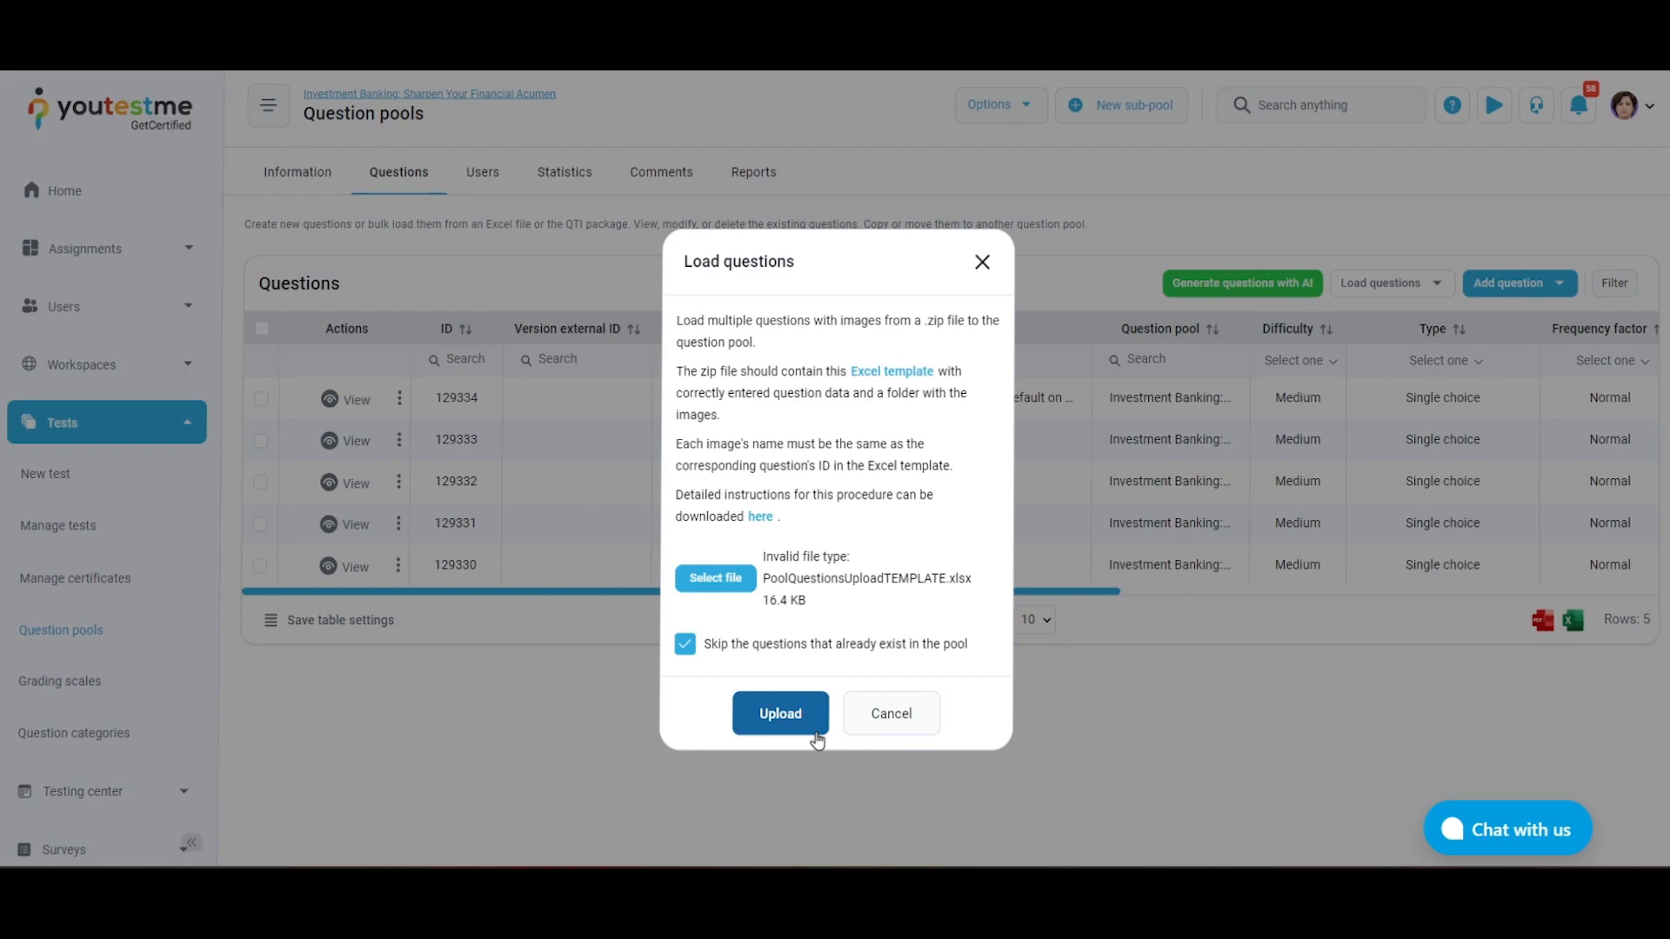
Load questions from the QTI package QTI_Package_sample.zip into the pool
click(1434, 293)
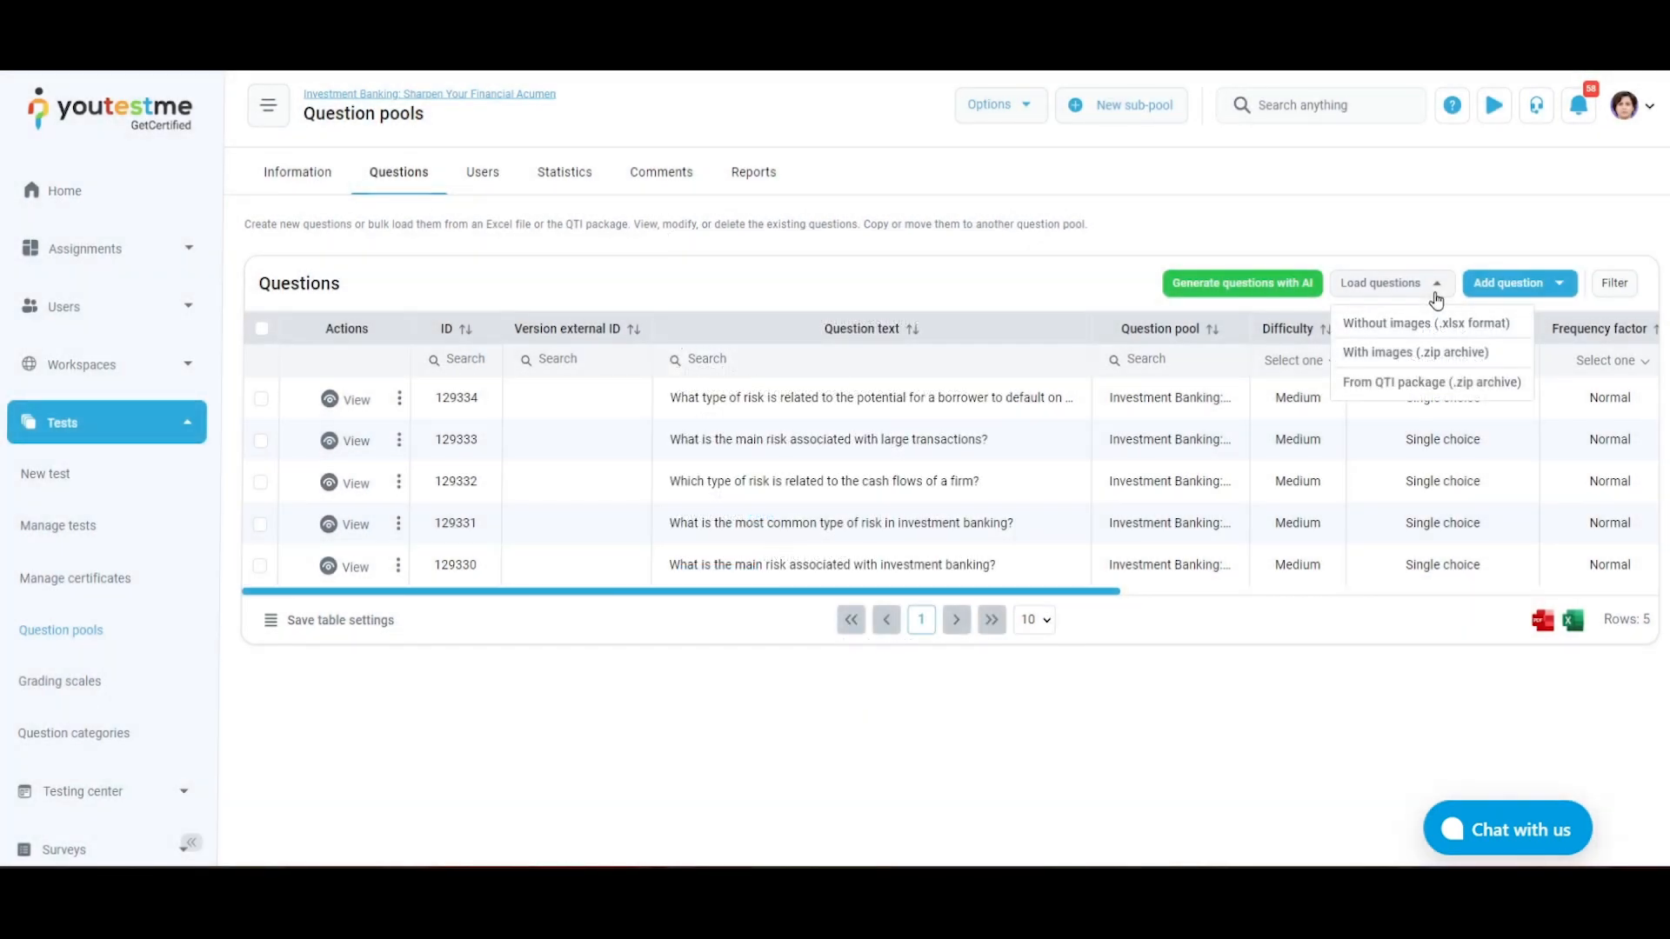
click(1488, 395)
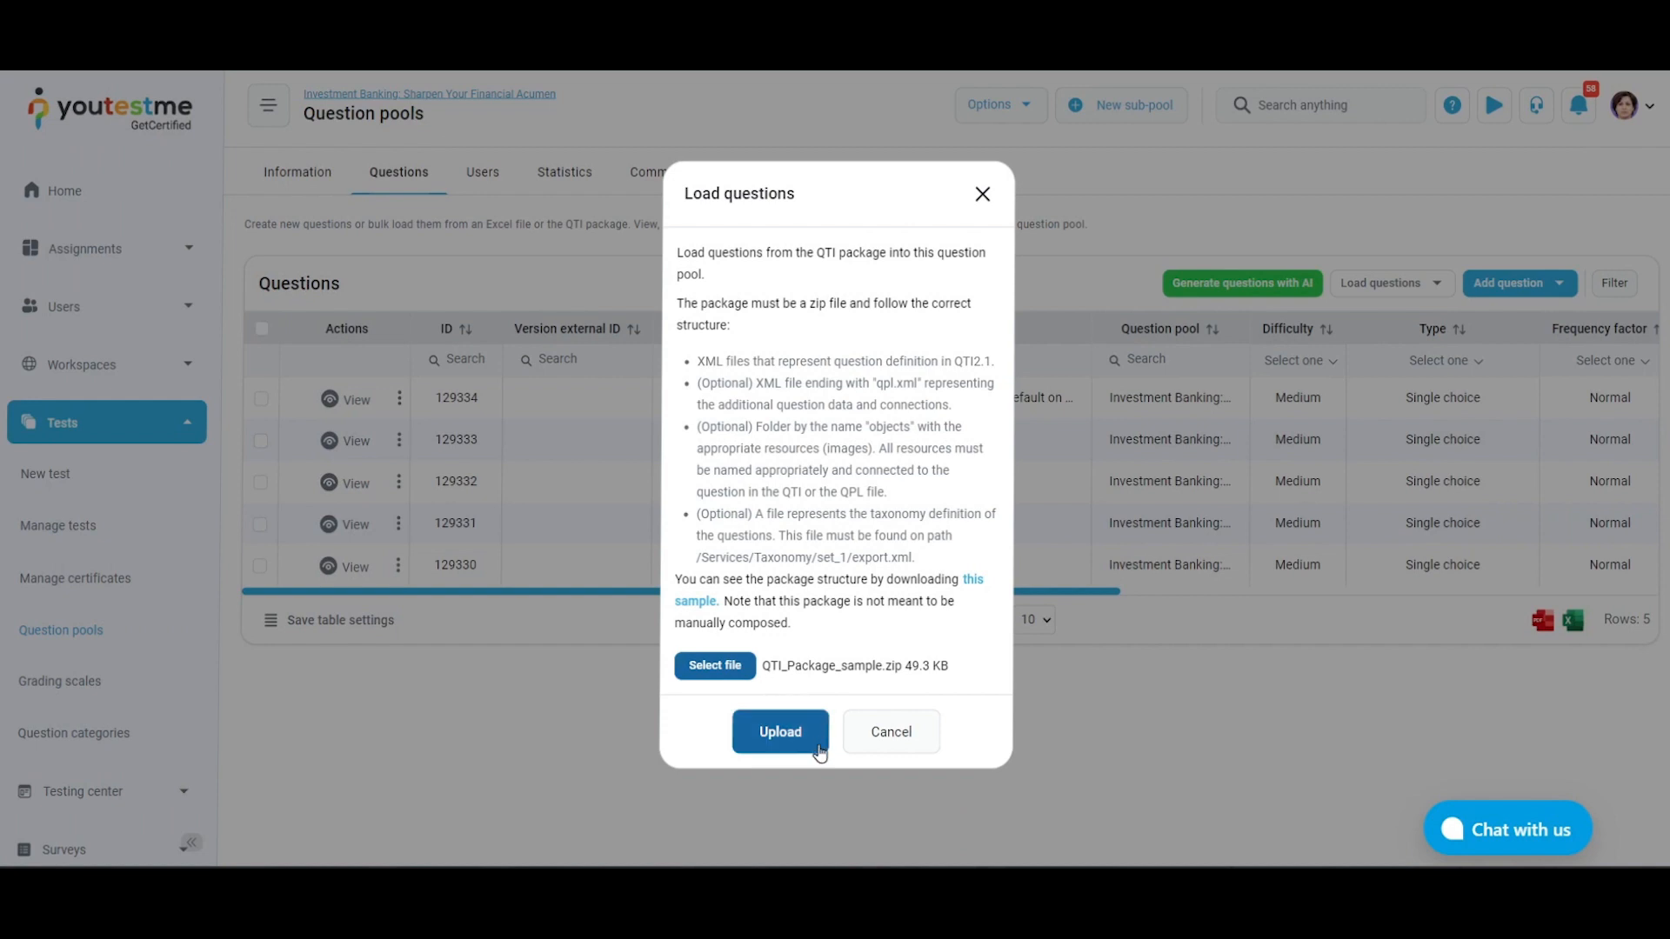
click(819, 754)
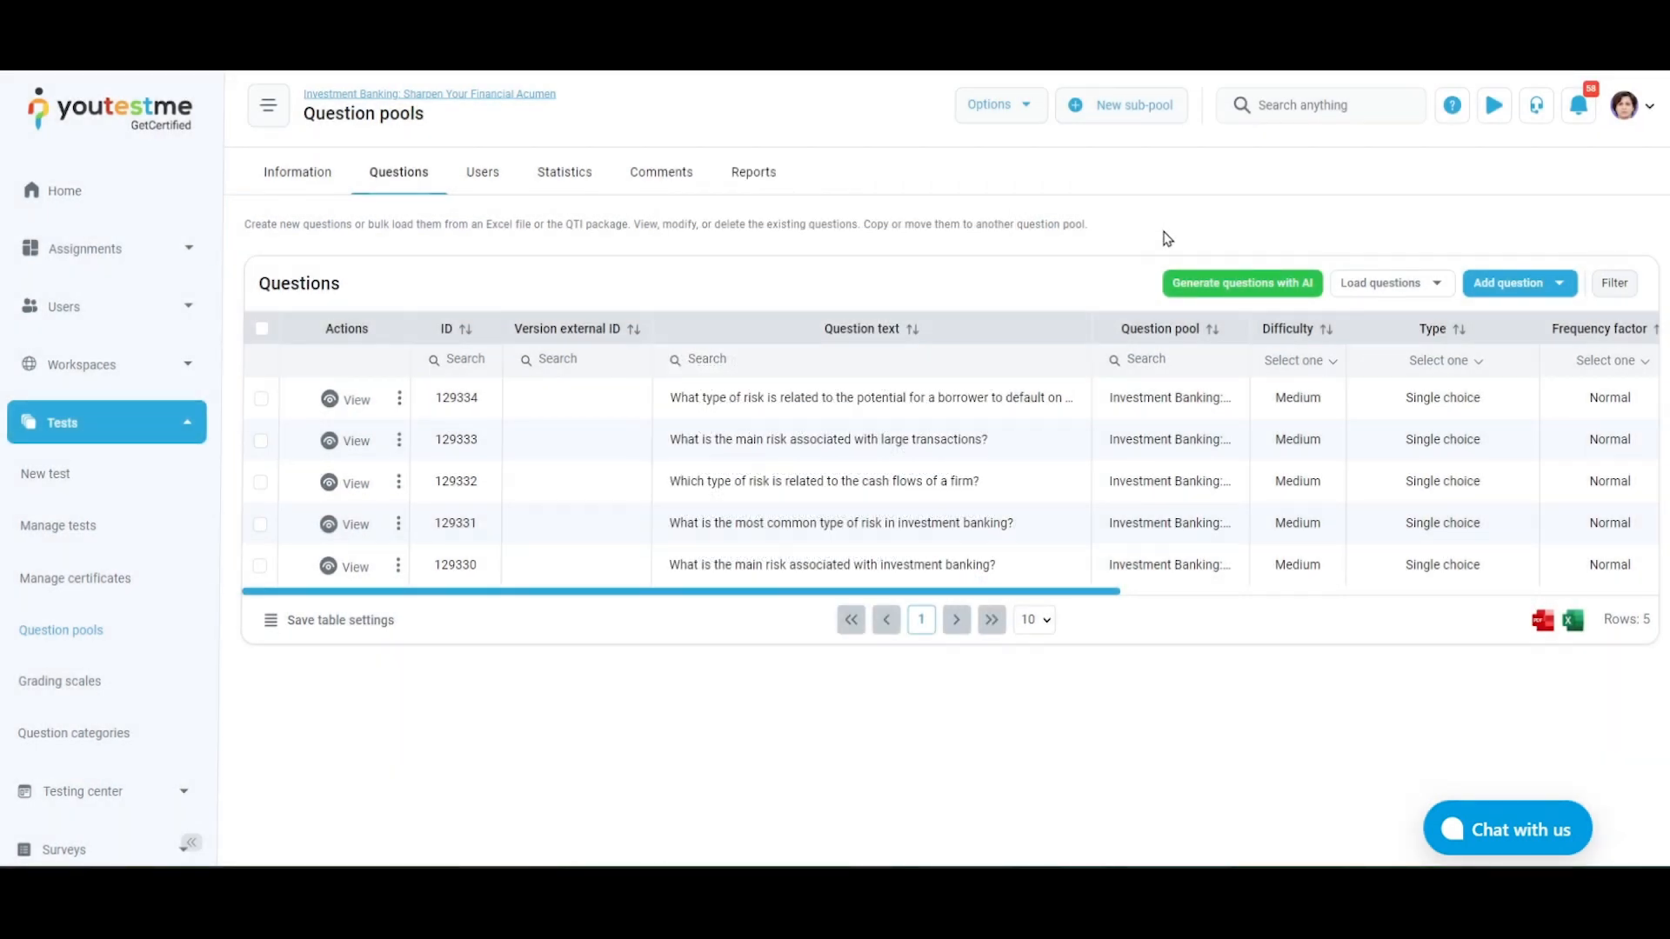
Inspect the blank creation forms for single choice and multiple choice questions, closing each without adding a question
click(1516, 285)
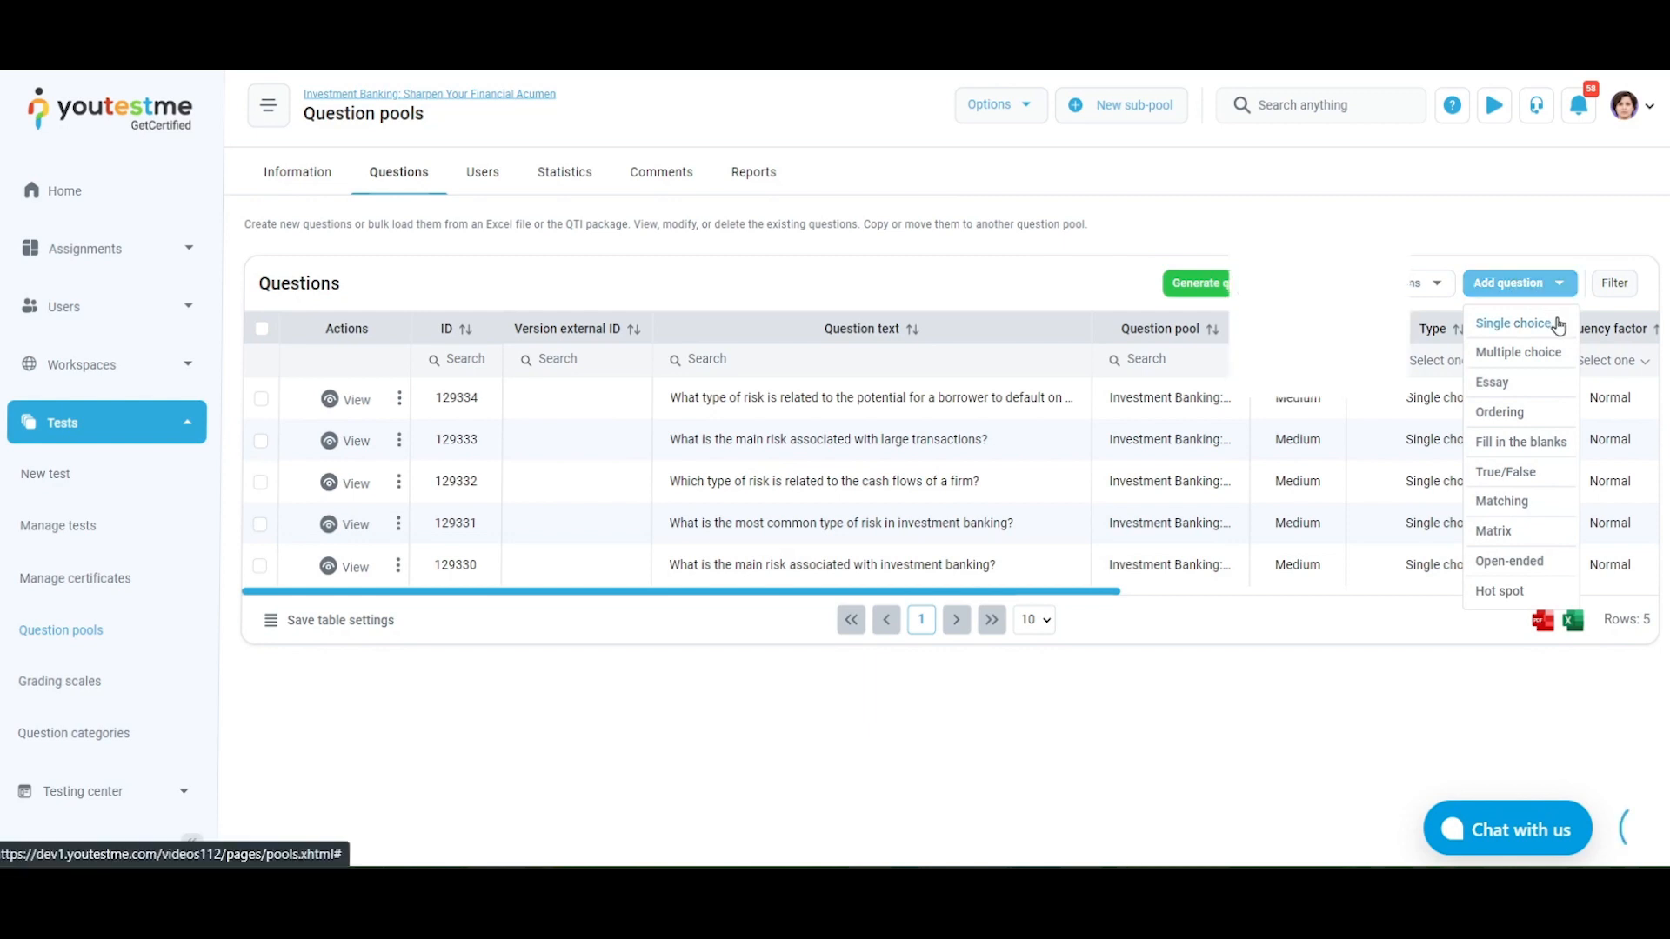
click(1516, 324)
click(891, 750)
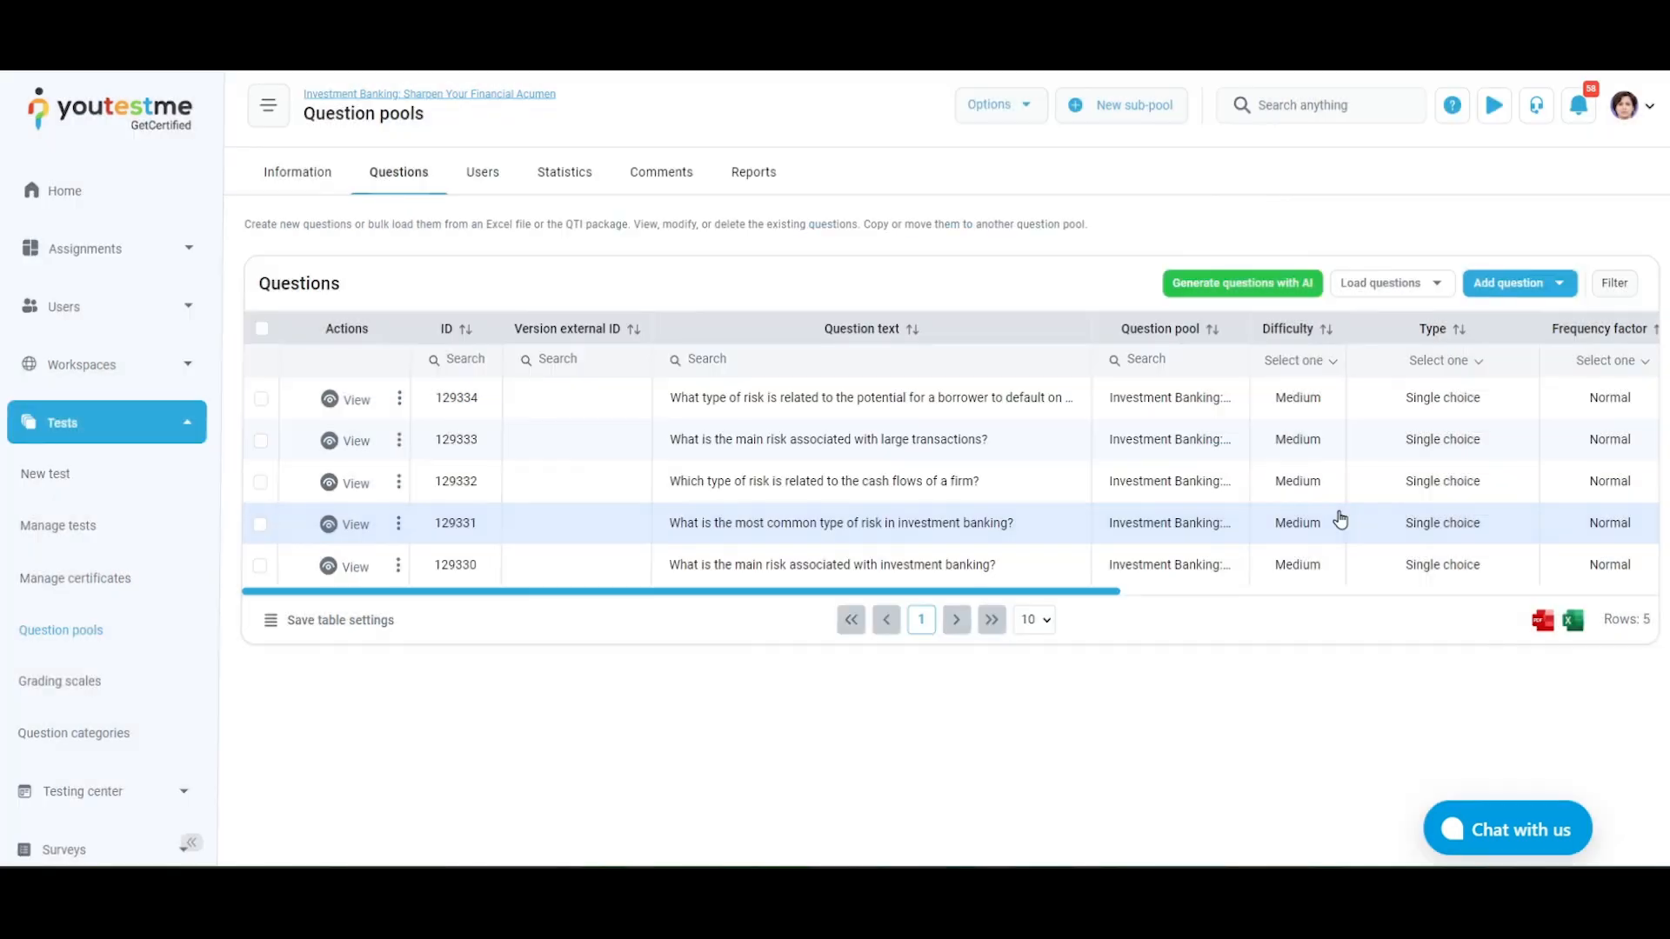
click(1562, 287)
click(1549, 348)
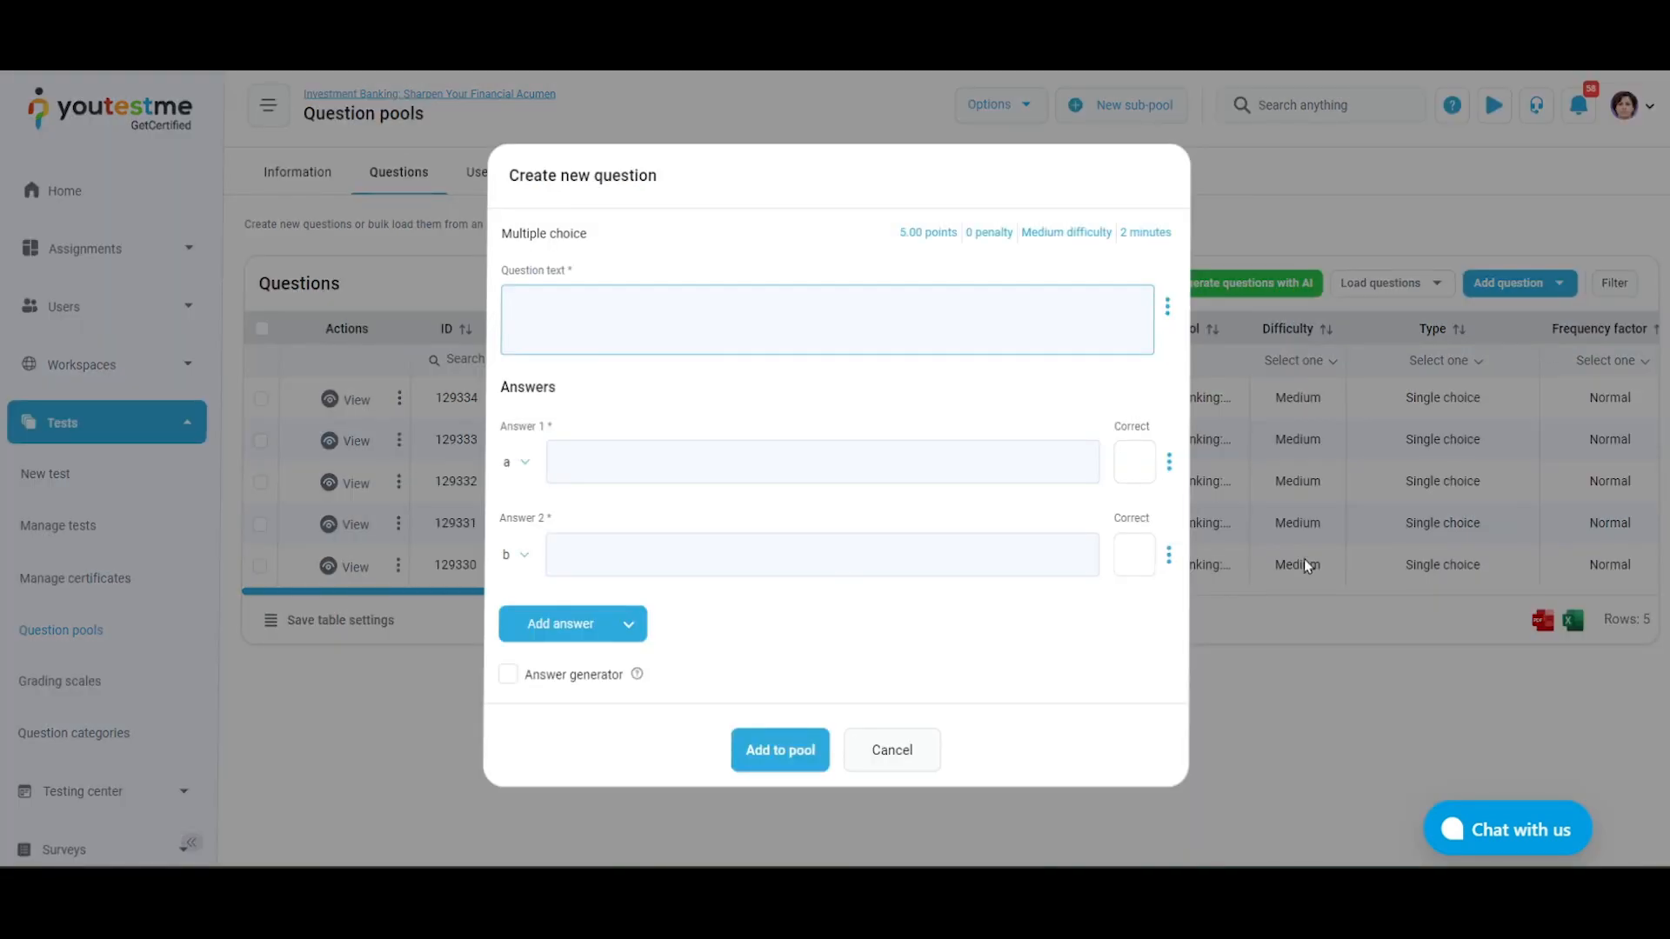
click(927, 756)
Inspect the blank creation forms for essay and ordering questions, closing each without adding a question
click(1519, 283)
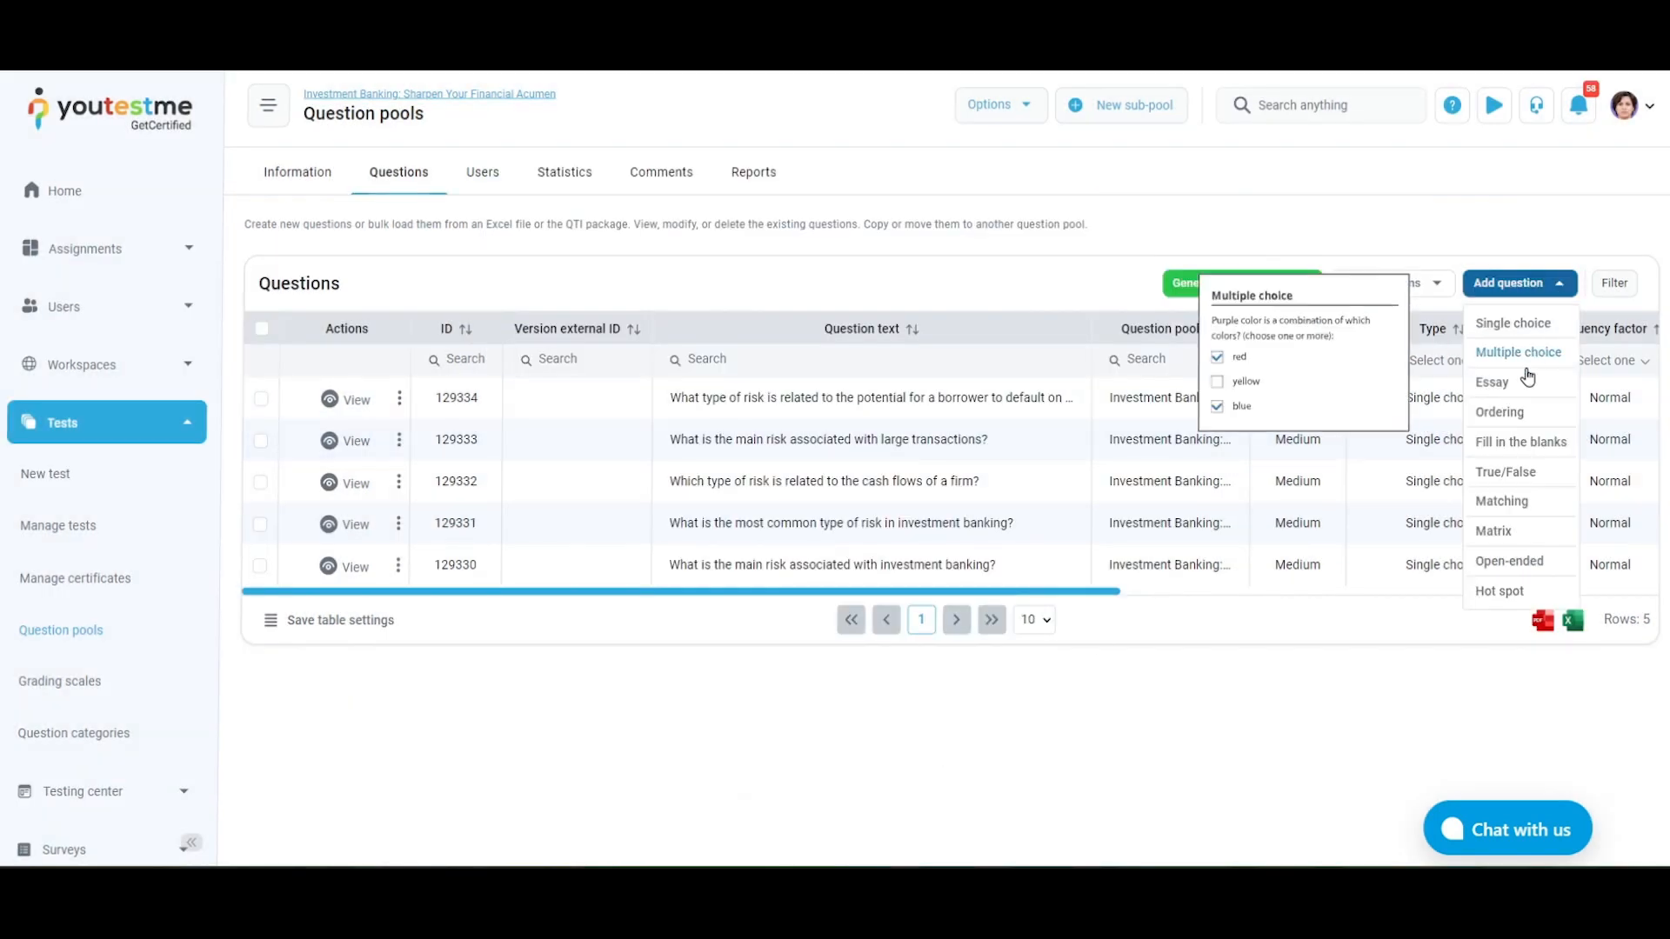
click(1522, 377)
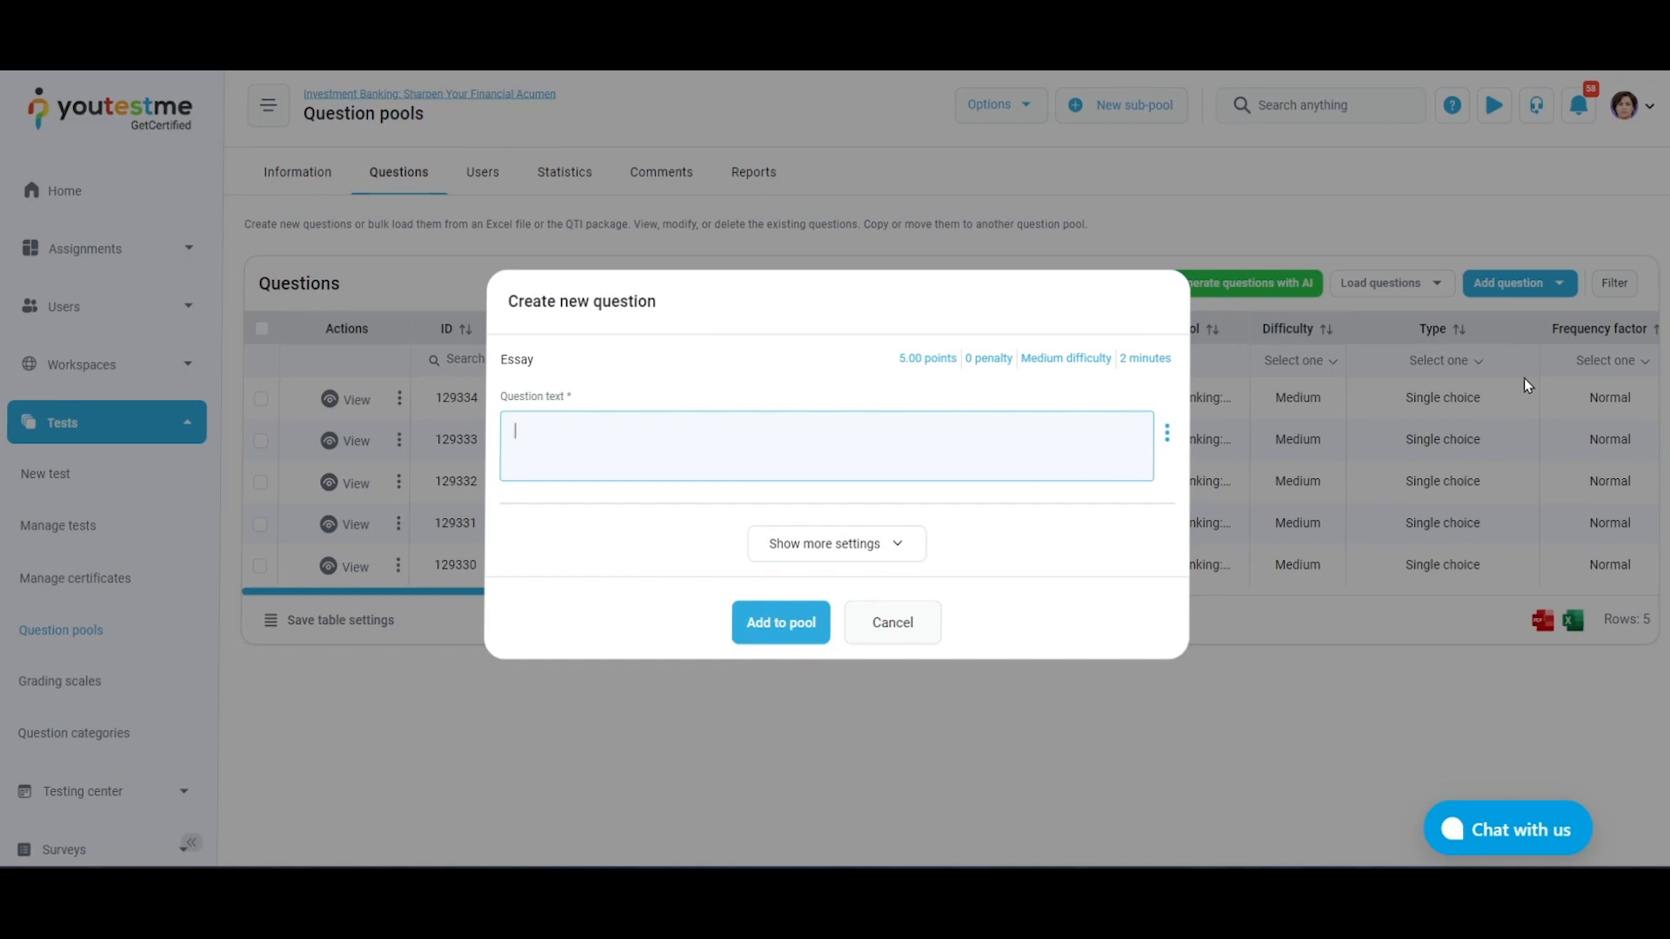
click(916, 633)
click(1540, 293)
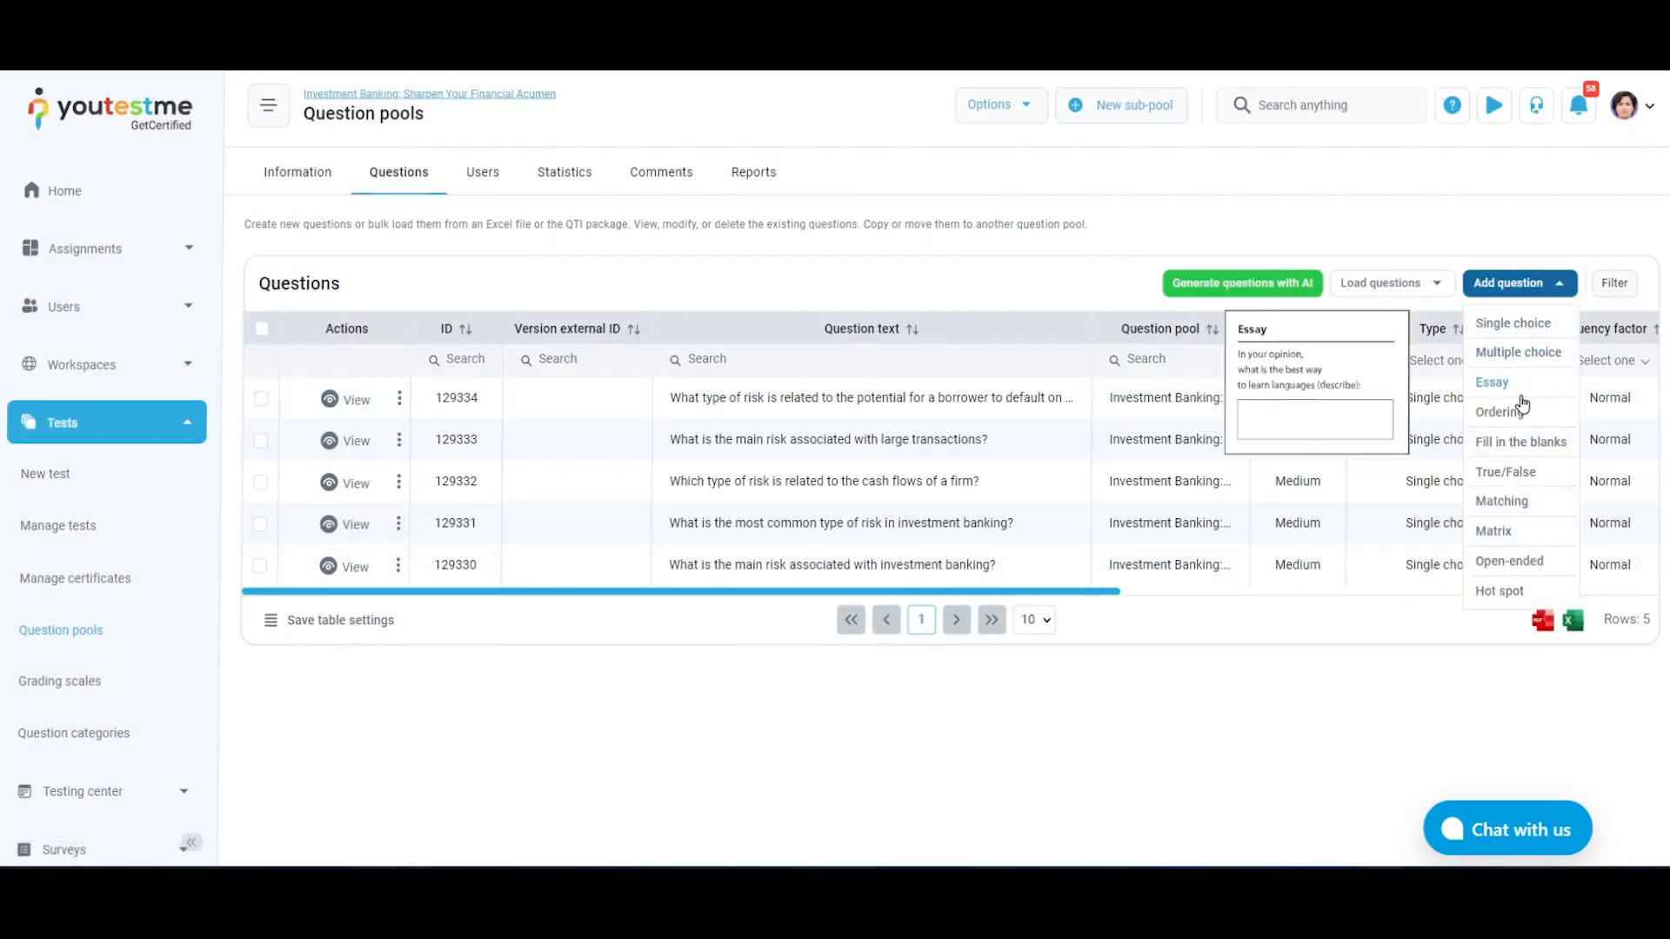
click(1522, 413)
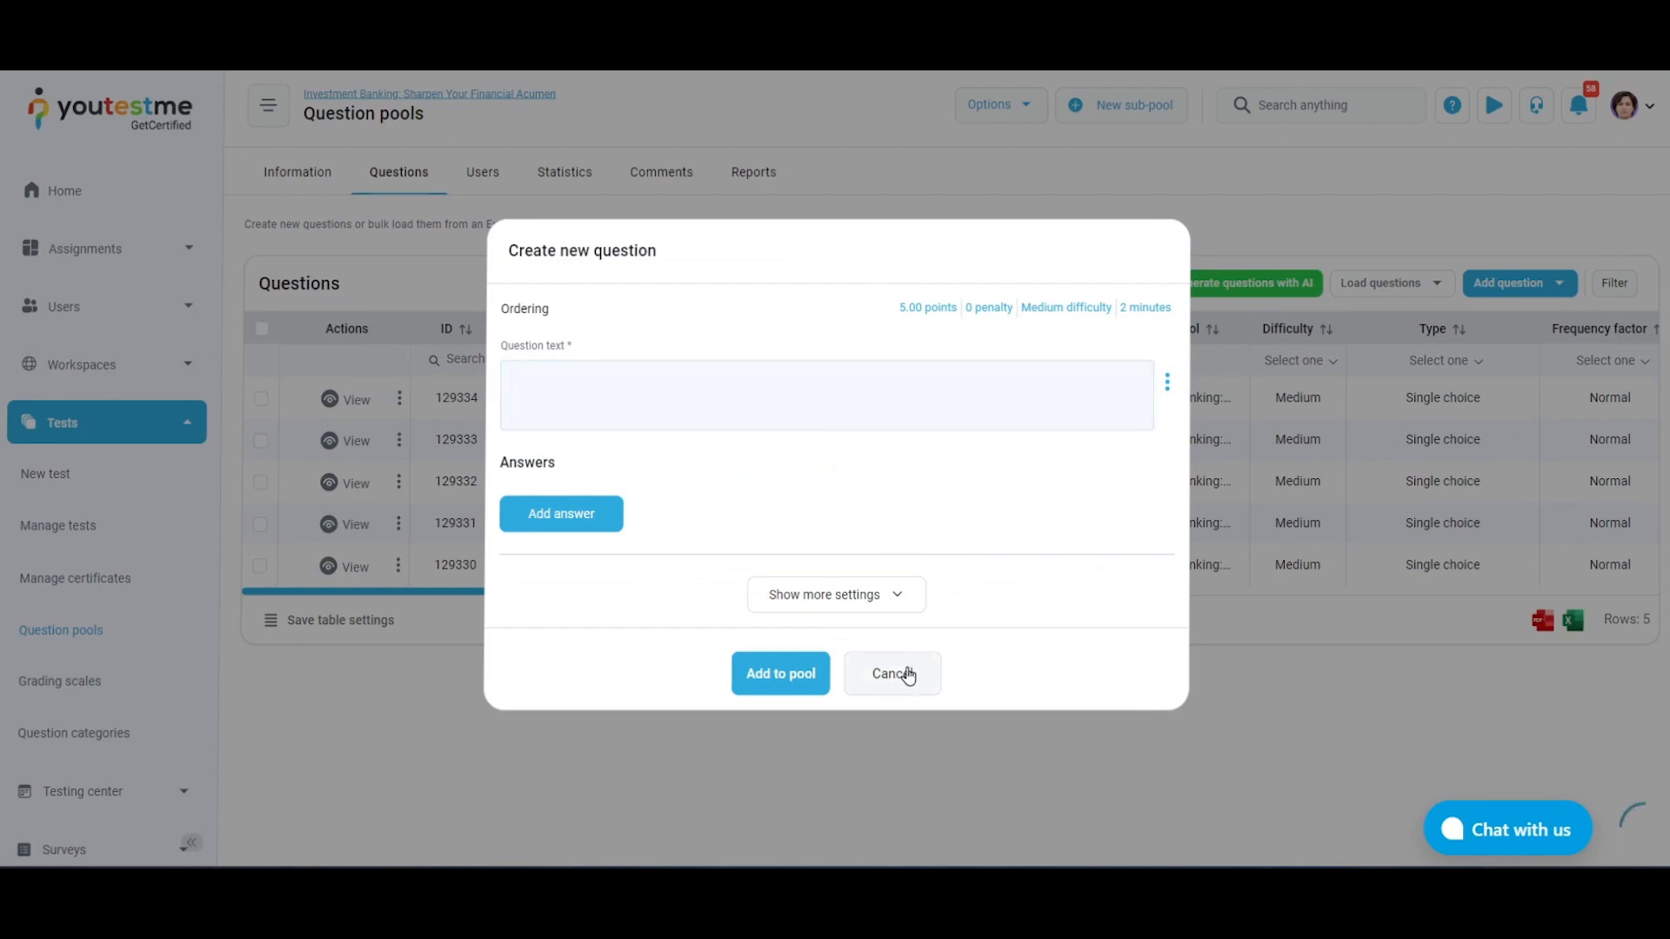
click(898, 674)
Inspect the blank creation forms for fill in the blanks and true/false questions, closing each without adding a question
click(1517, 283)
click(1534, 441)
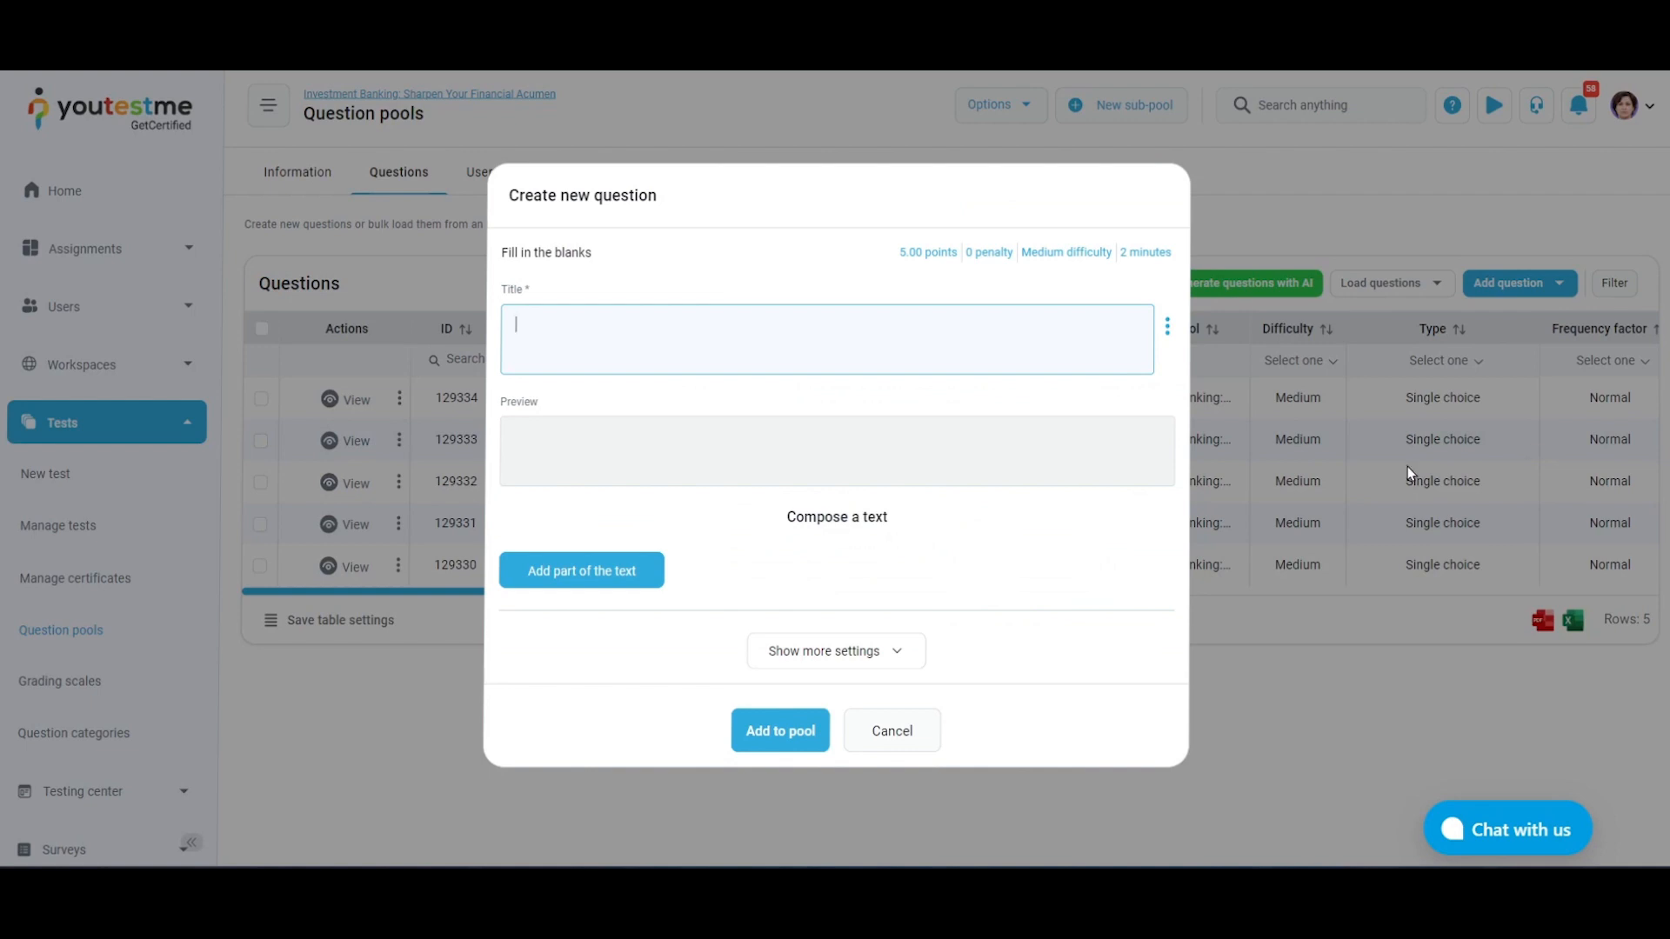
click(892, 731)
click(1517, 283)
click(1533, 475)
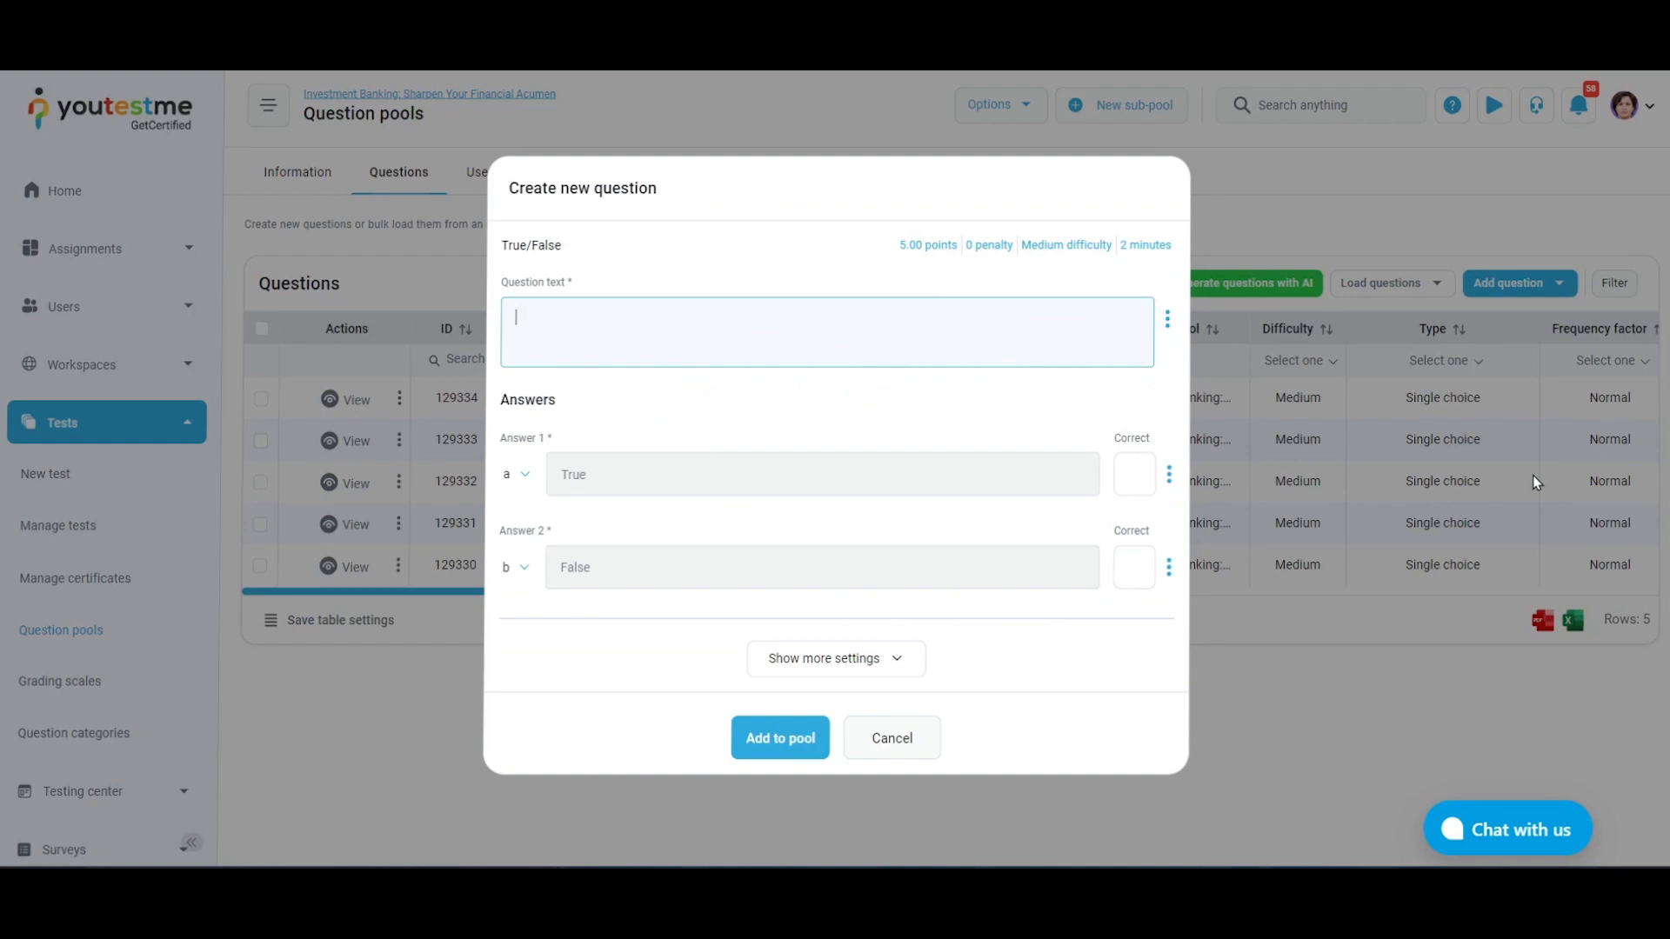
click(896, 746)
Inspect the blank creation forms for matching and matrix questions, closing each without adding a question
click(1517, 283)
click(1530, 501)
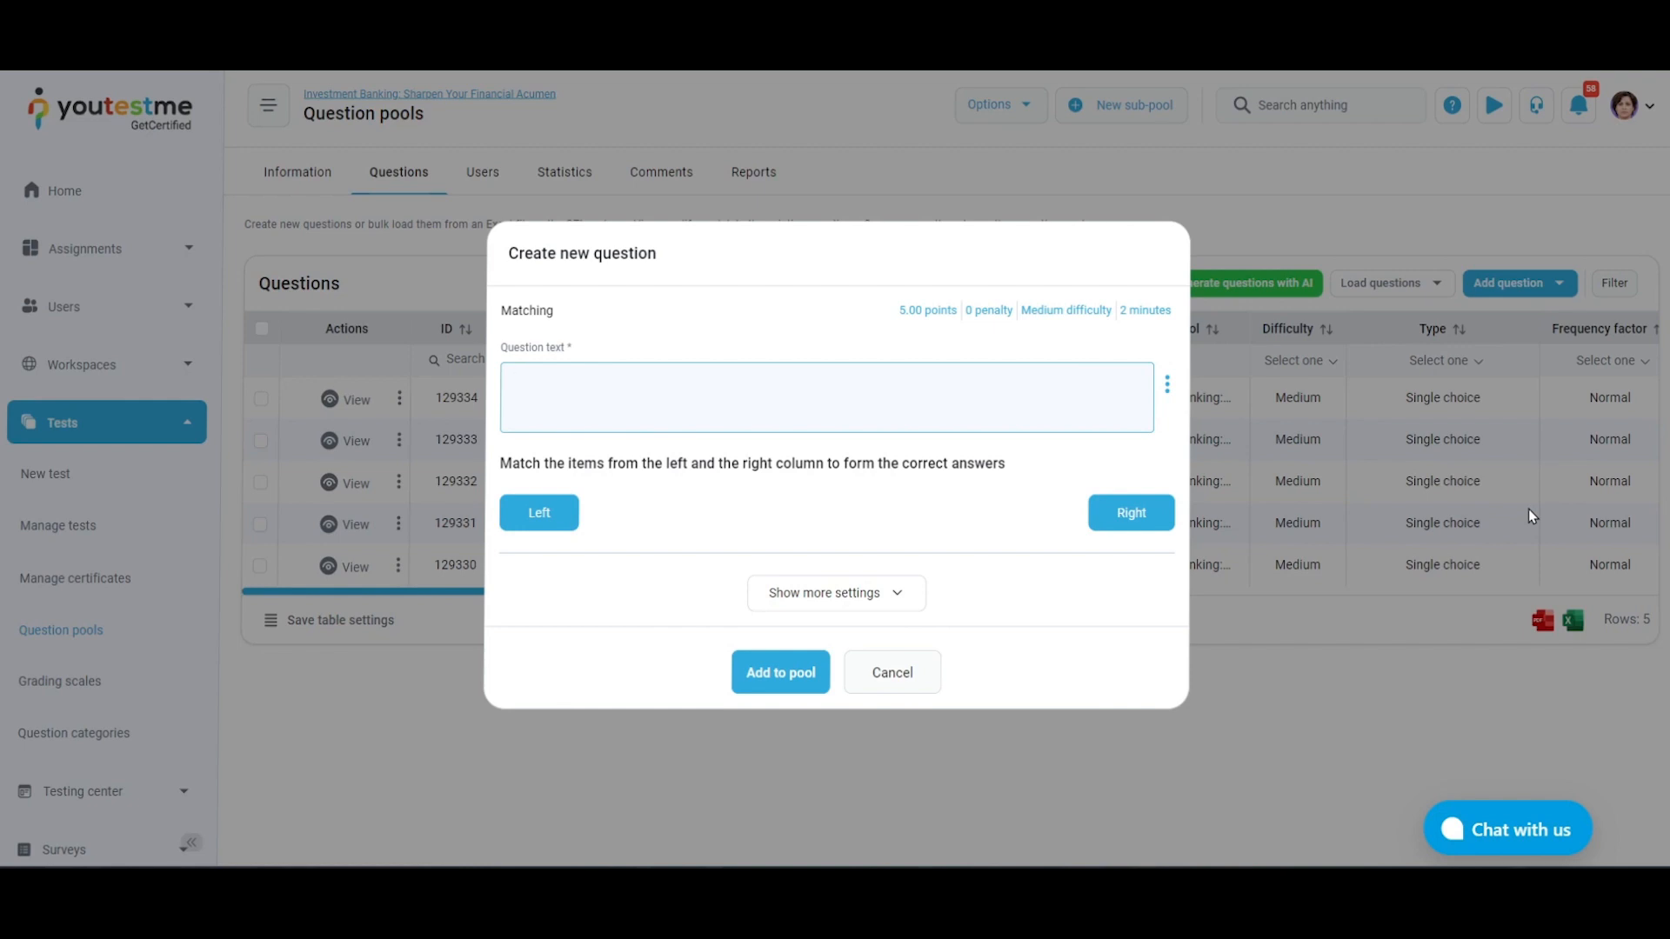
click(882, 683)
click(1518, 283)
click(1536, 529)
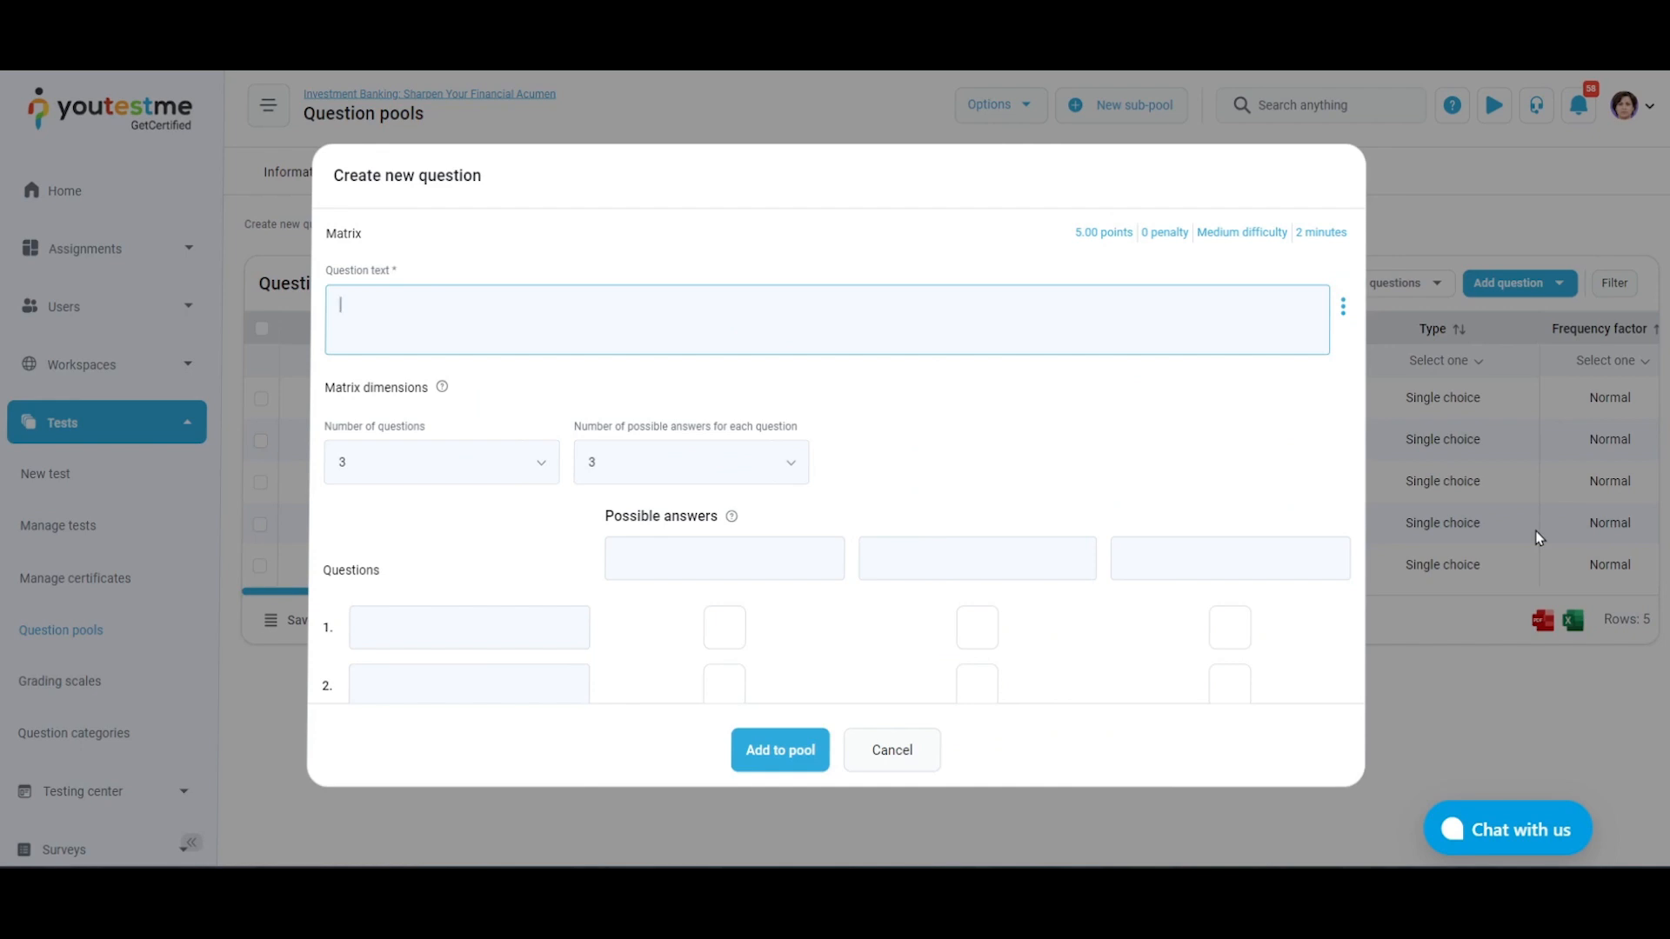
click(931, 746)
Inspect the blank creation forms for open-ended and hot spot questions without adding a question
click(1518, 283)
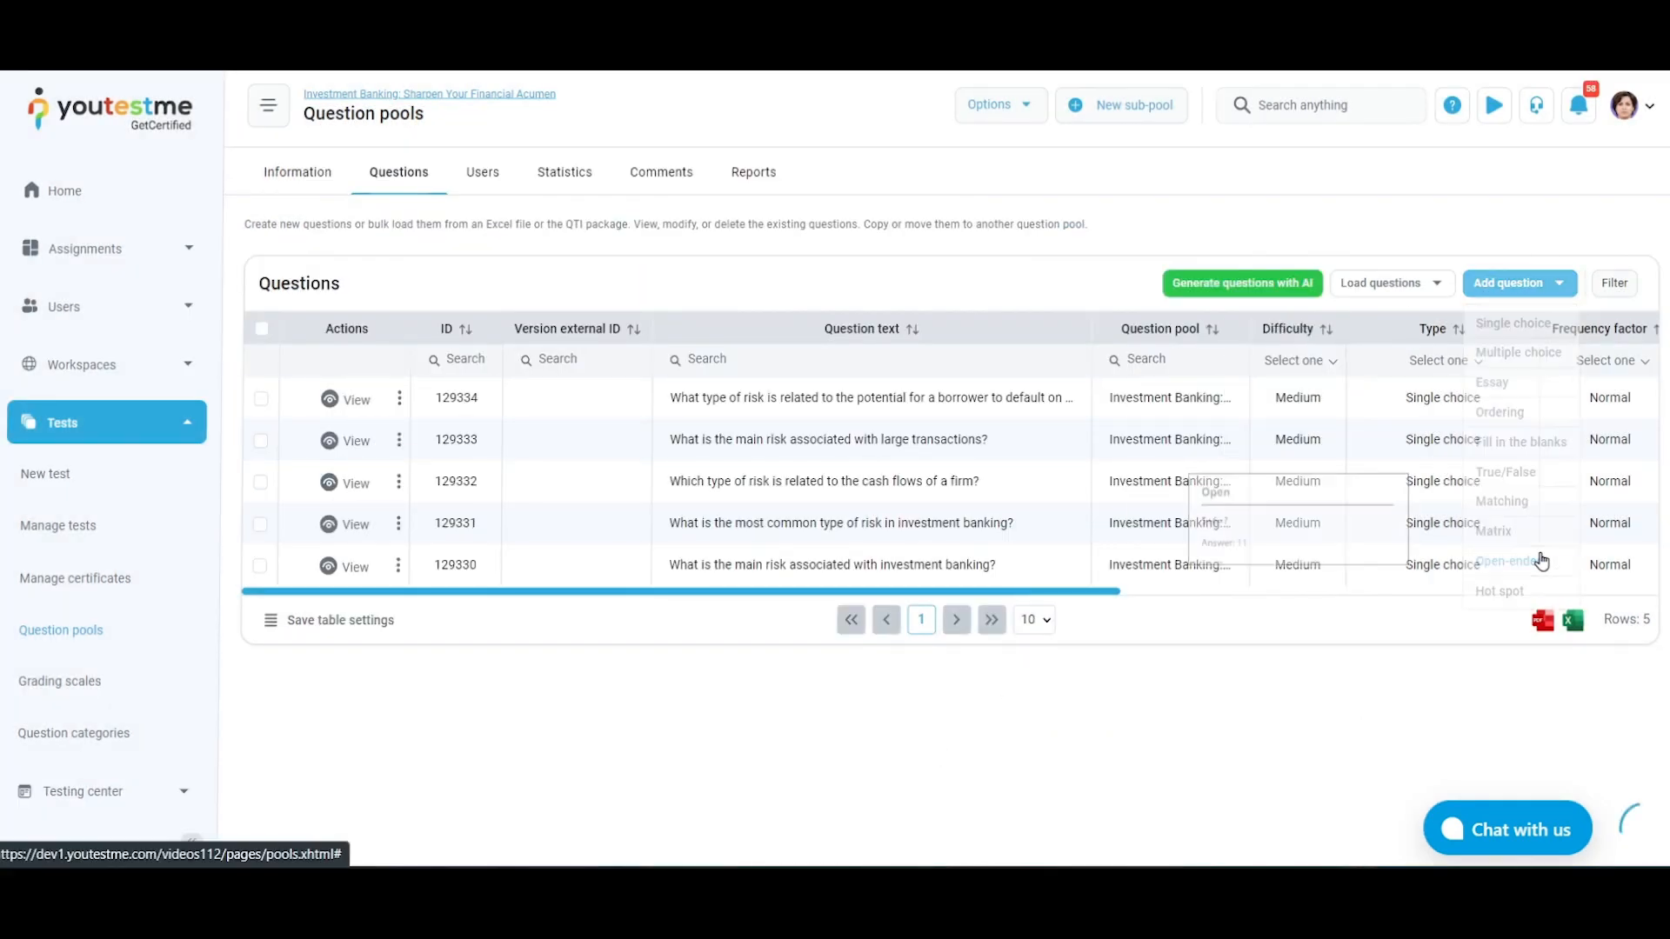
click(1541, 561)
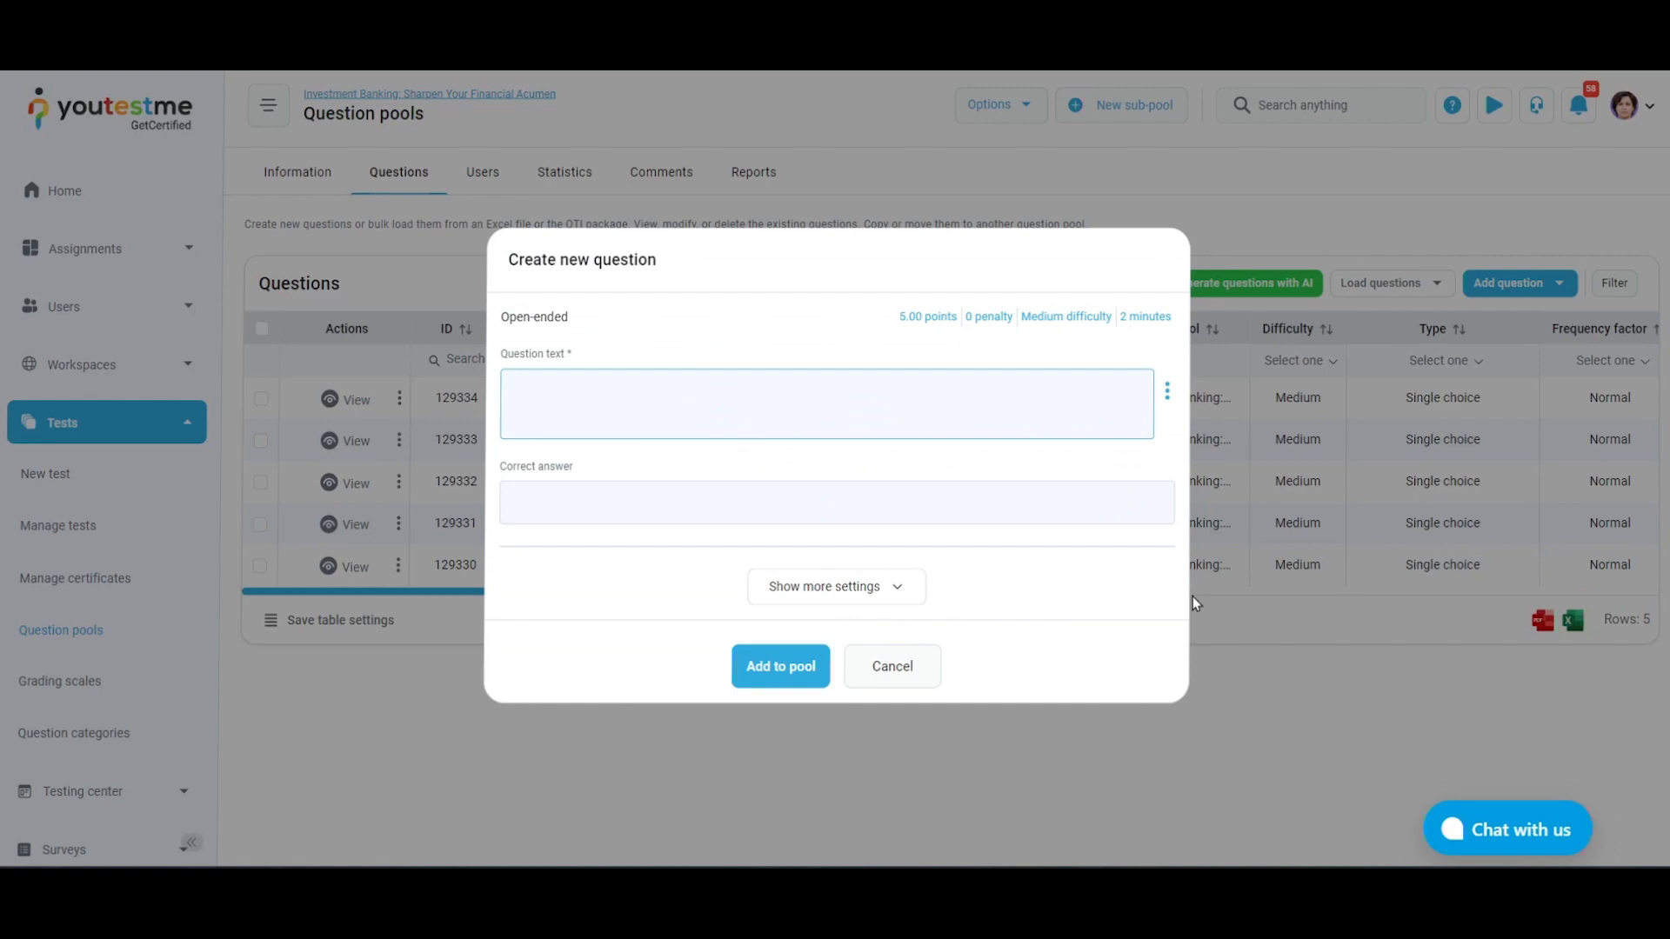
click(892, 666)
click(1518, 283)
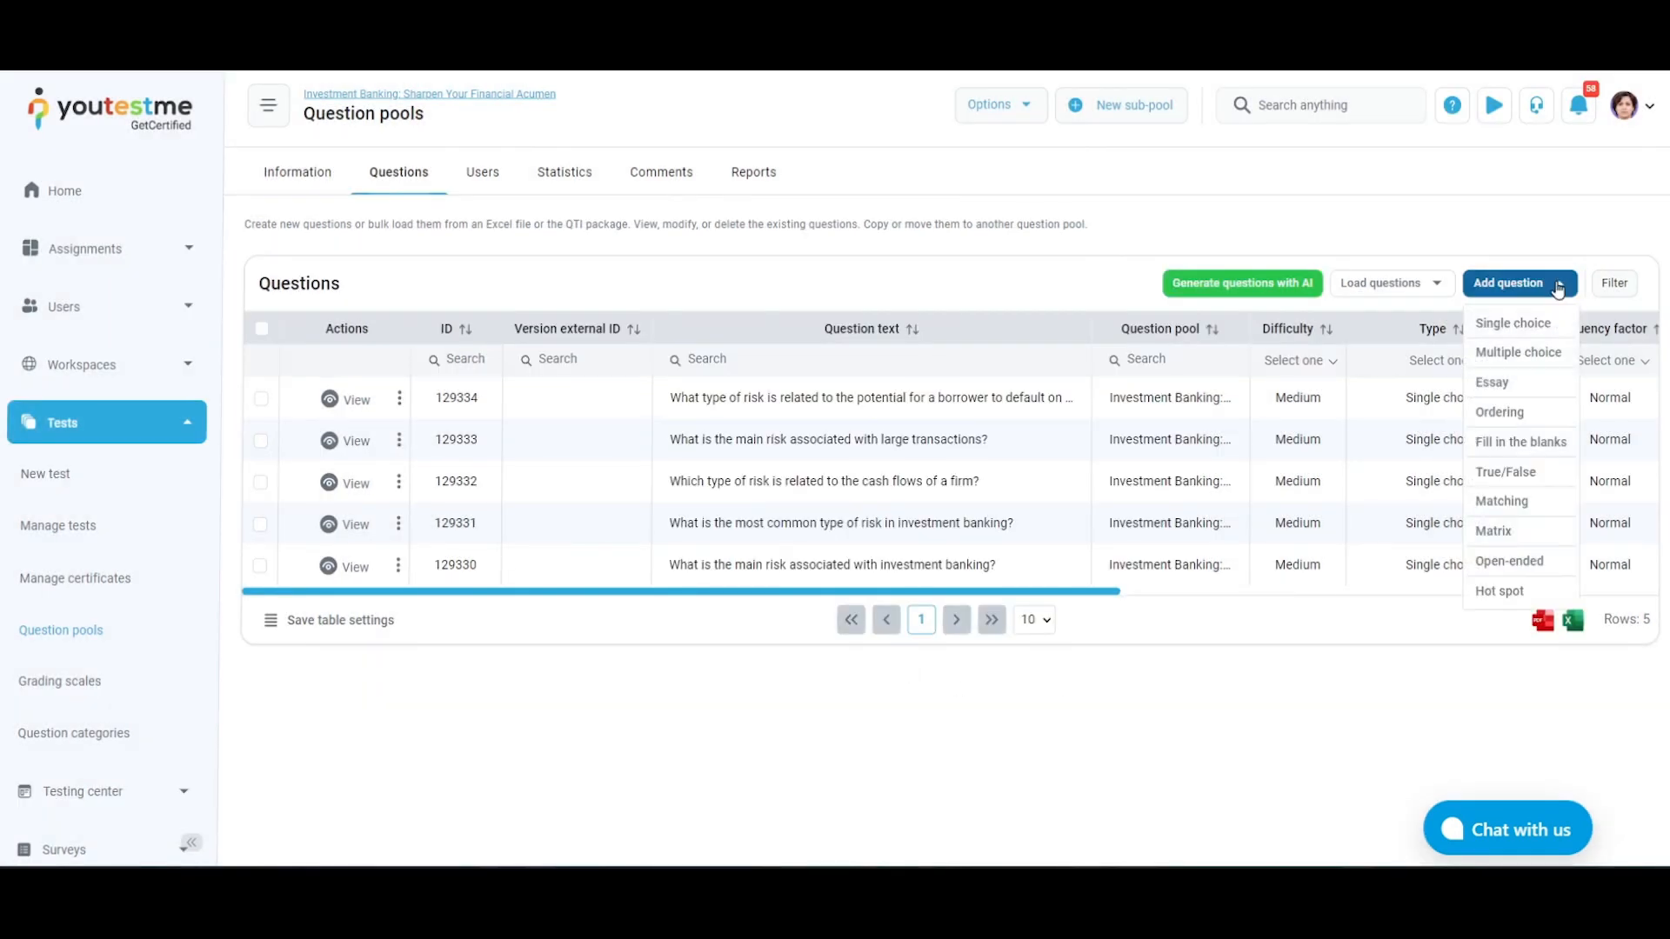
click(1524, 595)
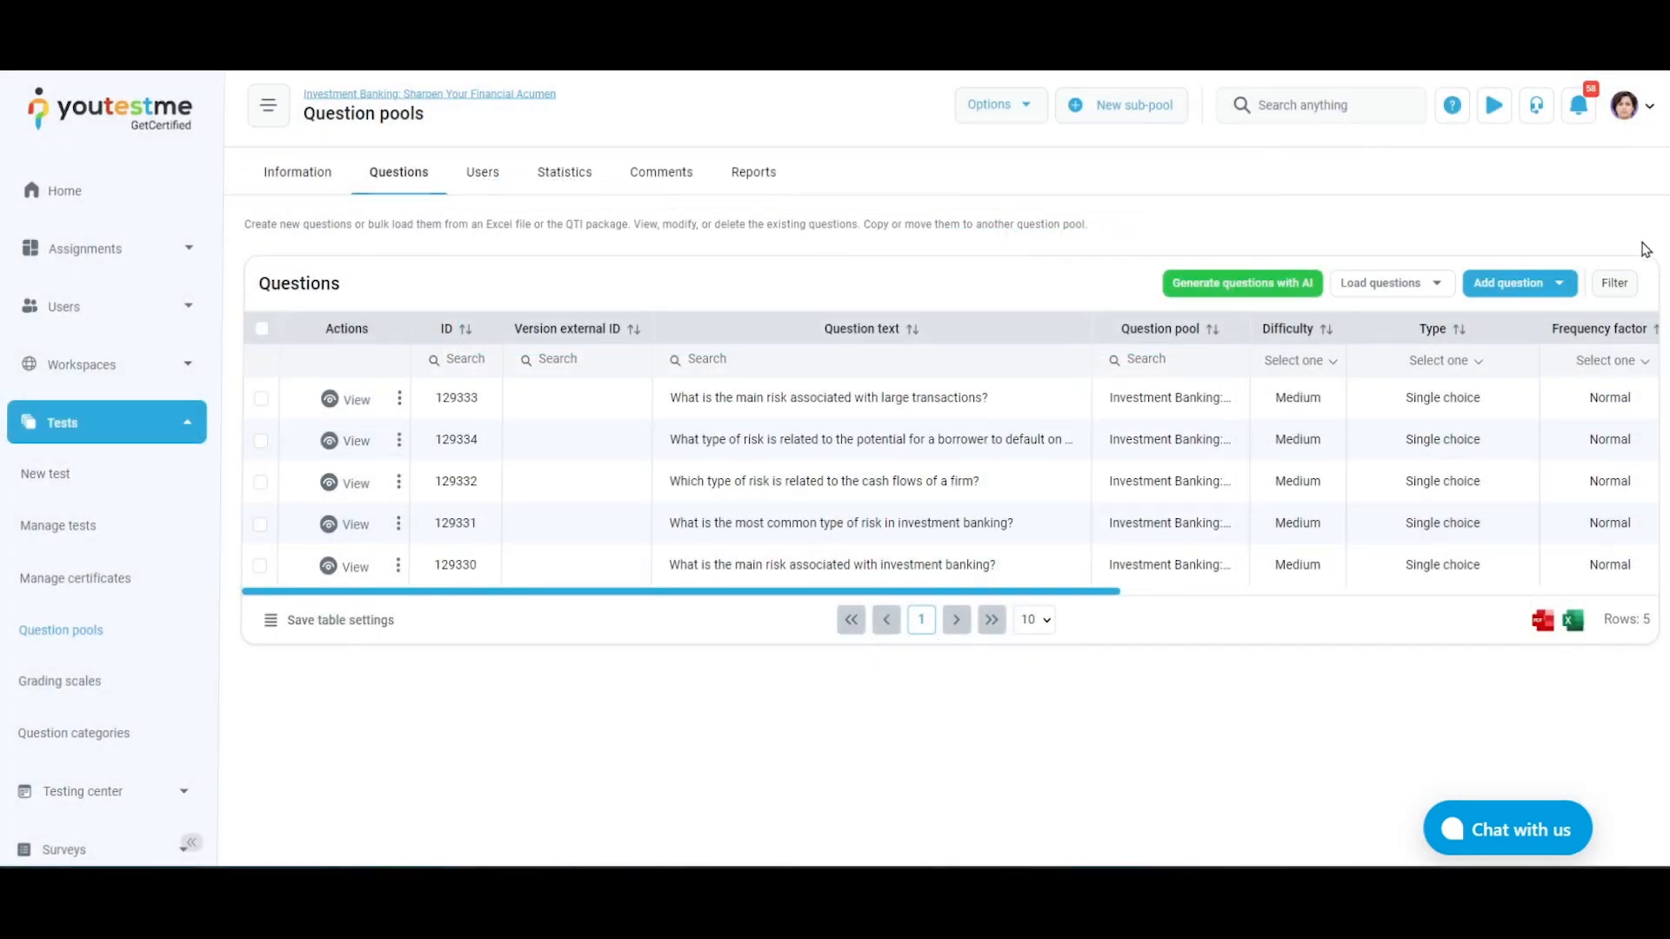
Filter the pool's questions by the tag "investment banking" and clear the filter again
click(1615, 285)
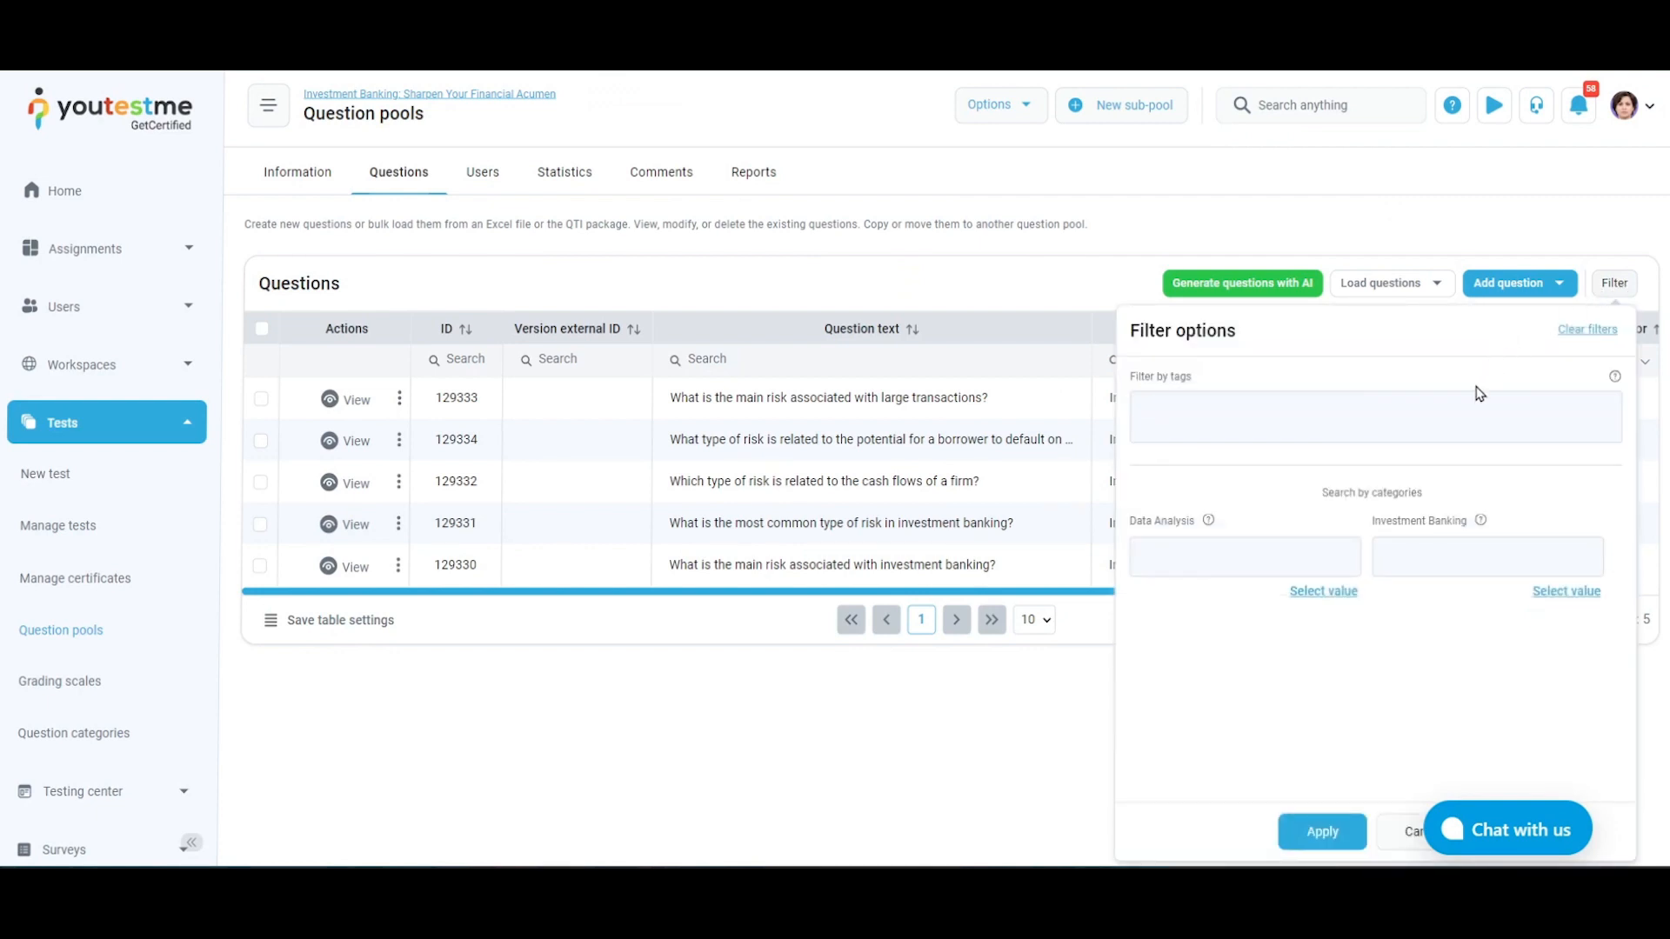
click(1462, 412)
text(inv)
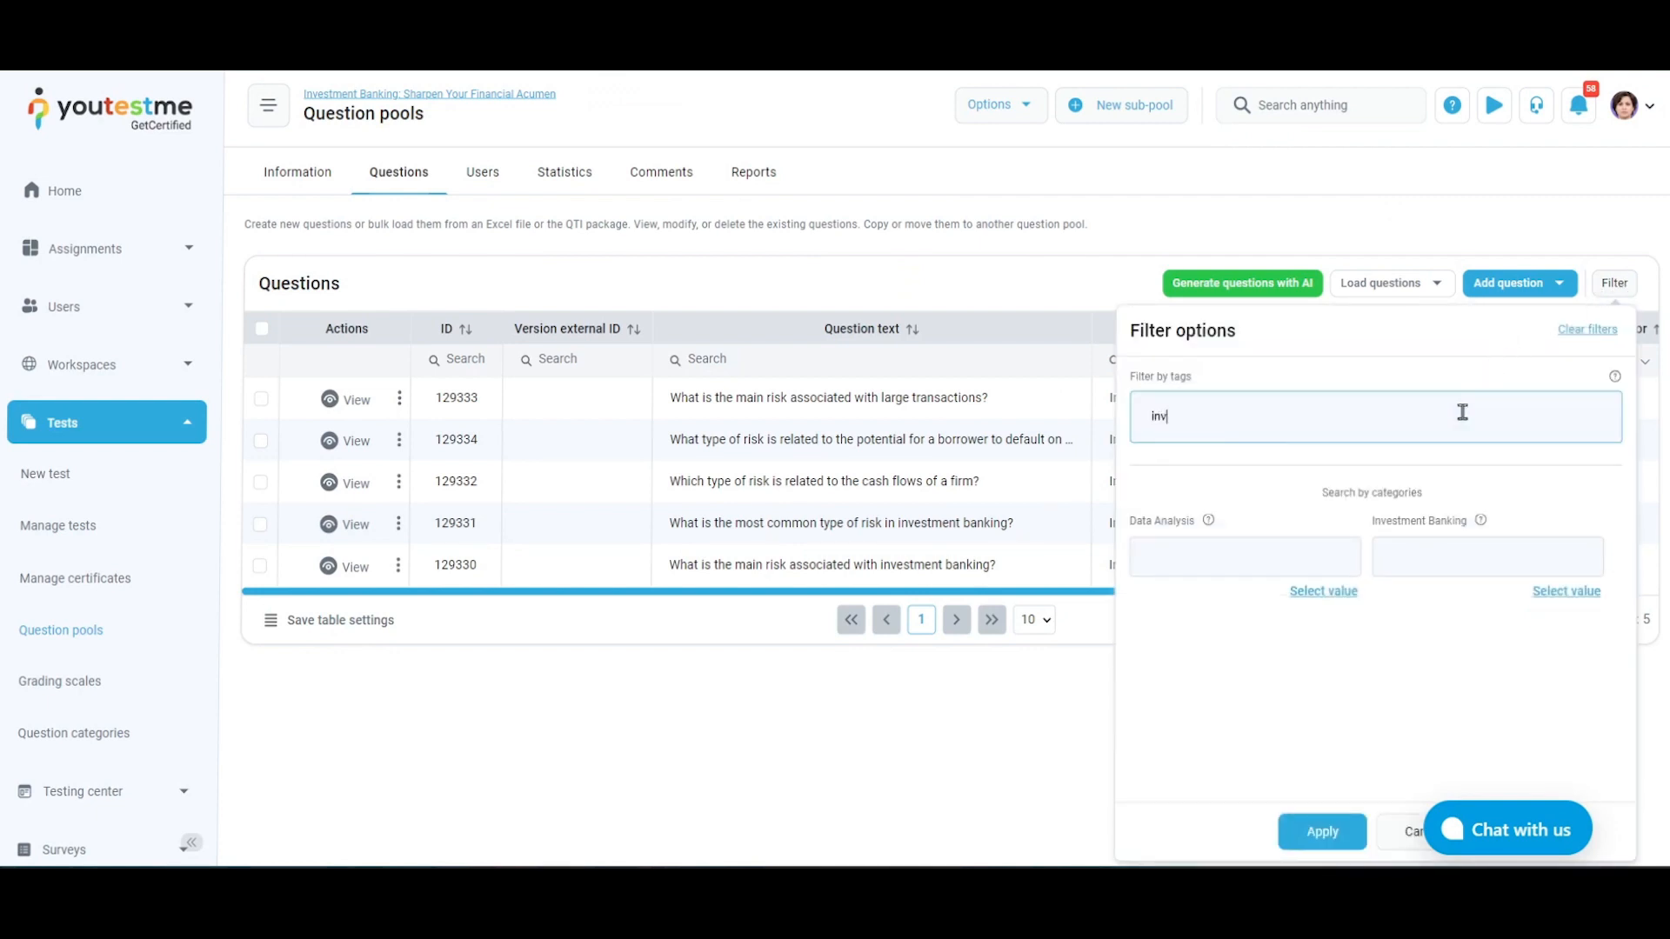
text(estment banking)
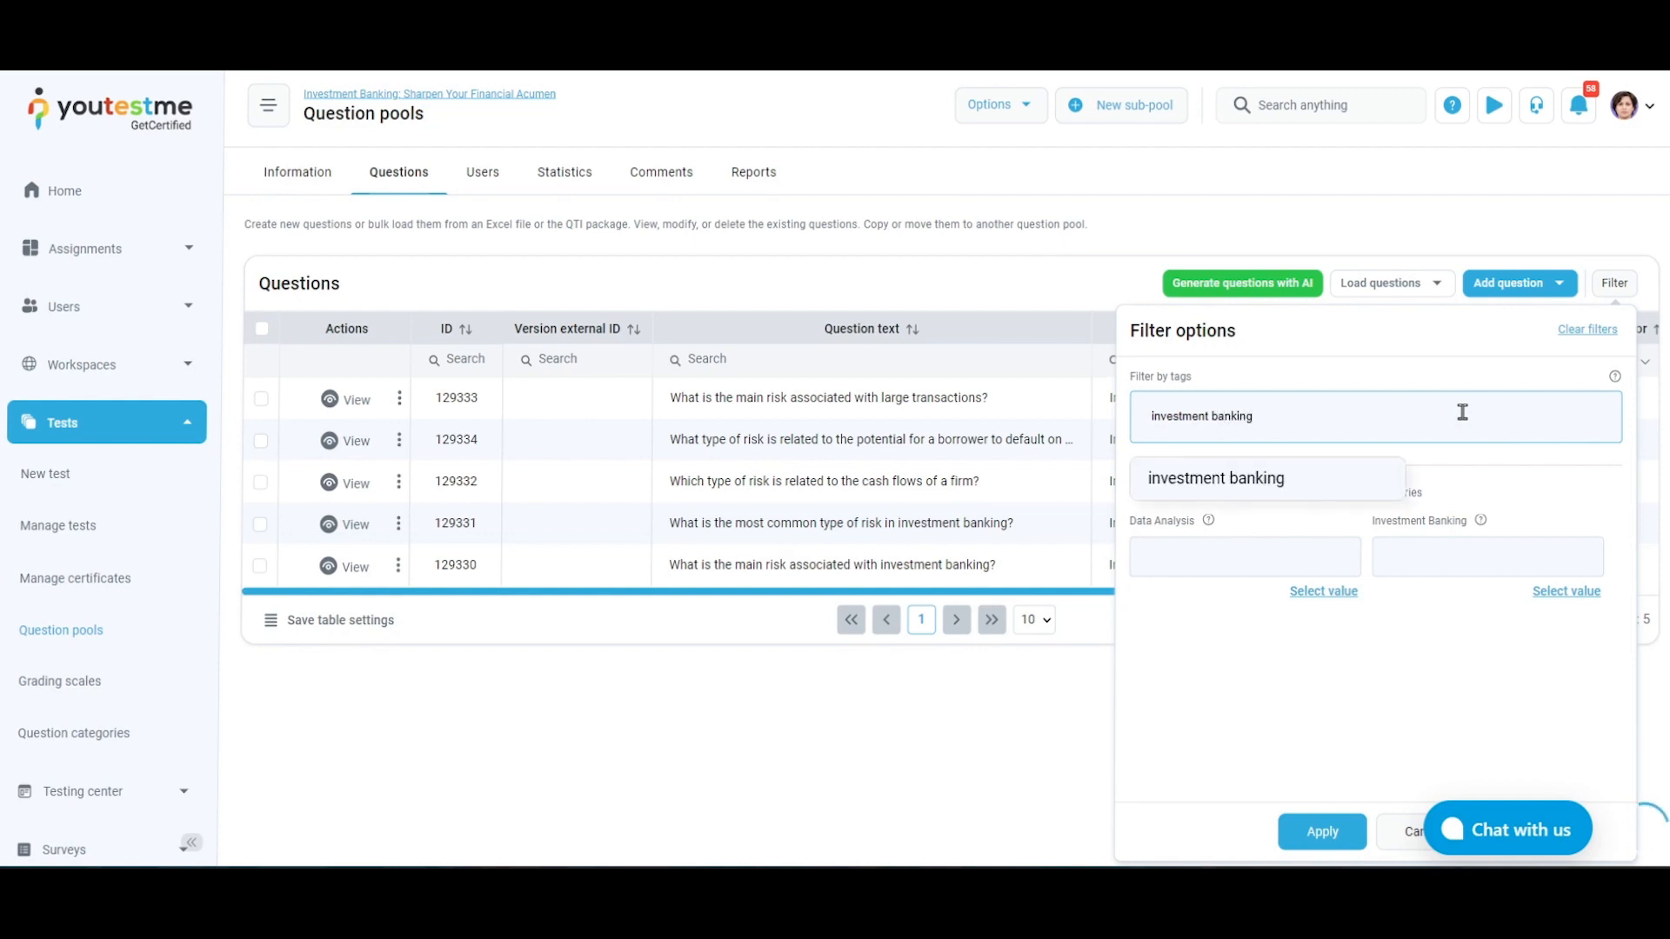
key(Return)
click(1320, 833)
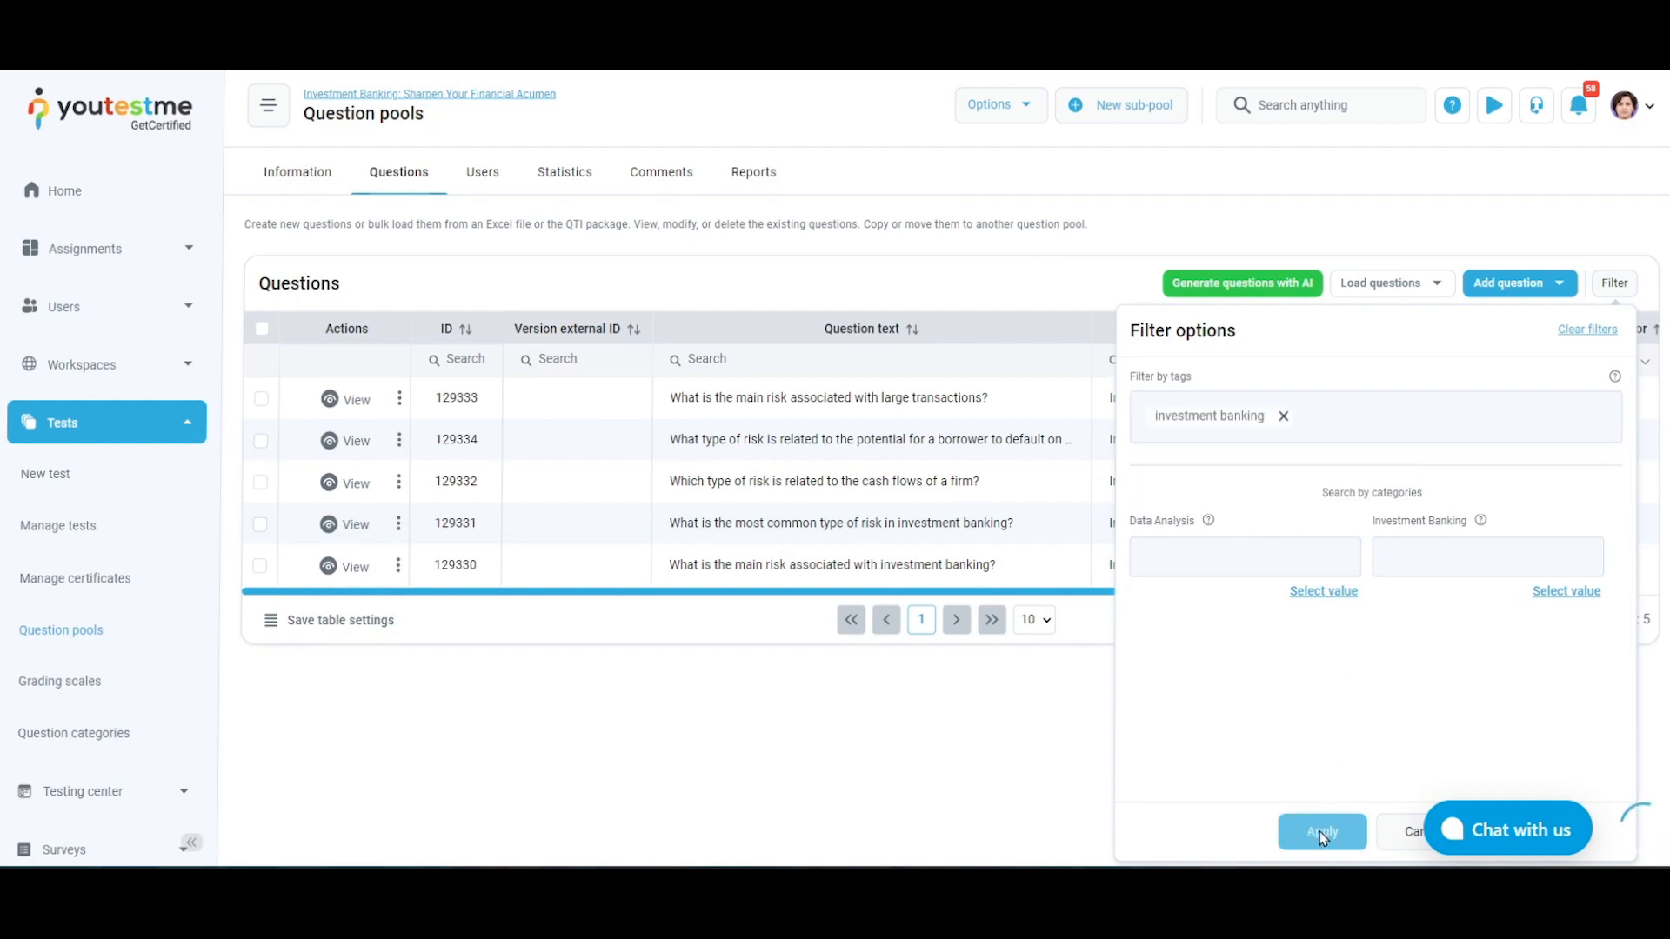
click(1588, 329)
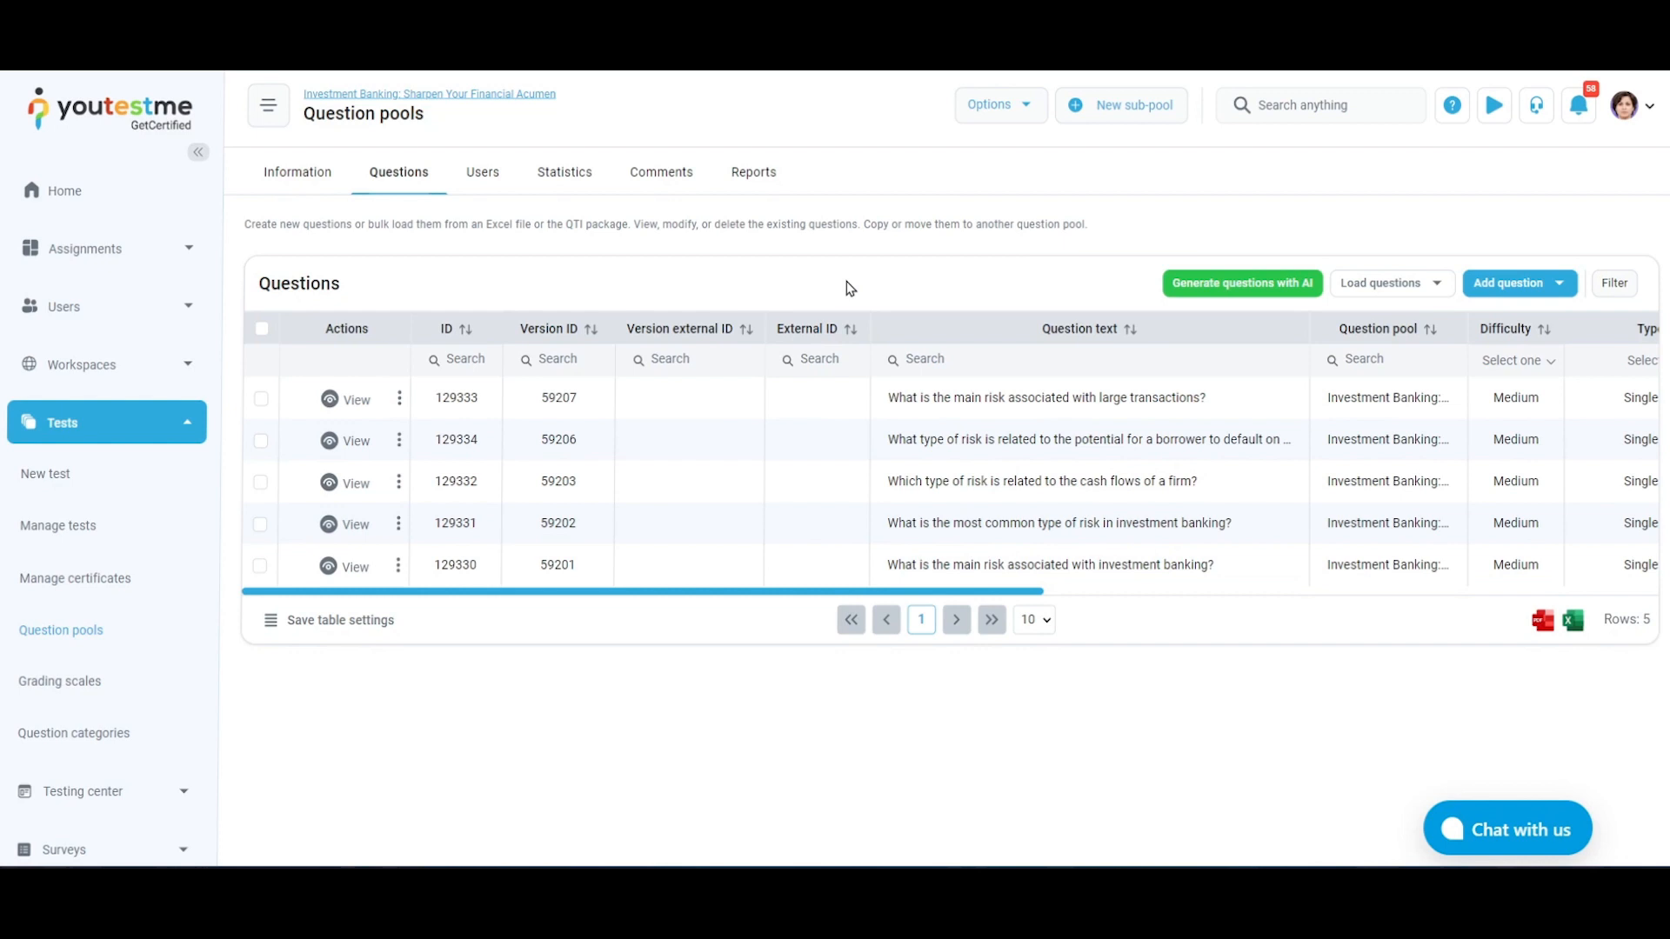
drag(997, 591, 1167, 590)
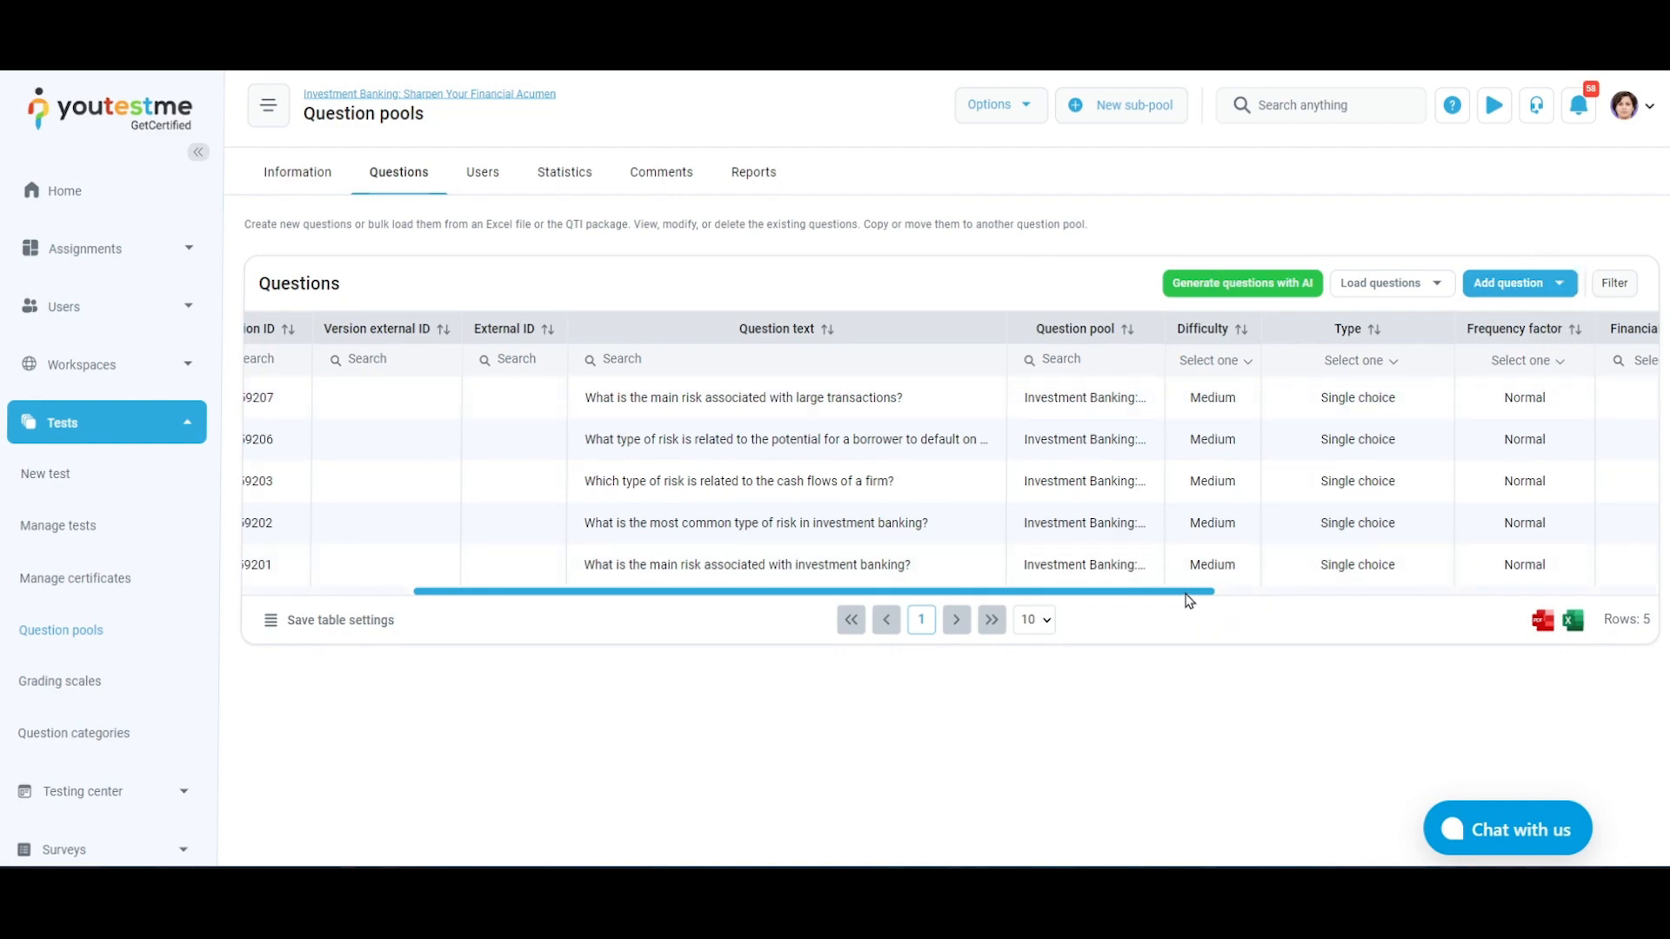
drag(1188, 600, 1644, 574)
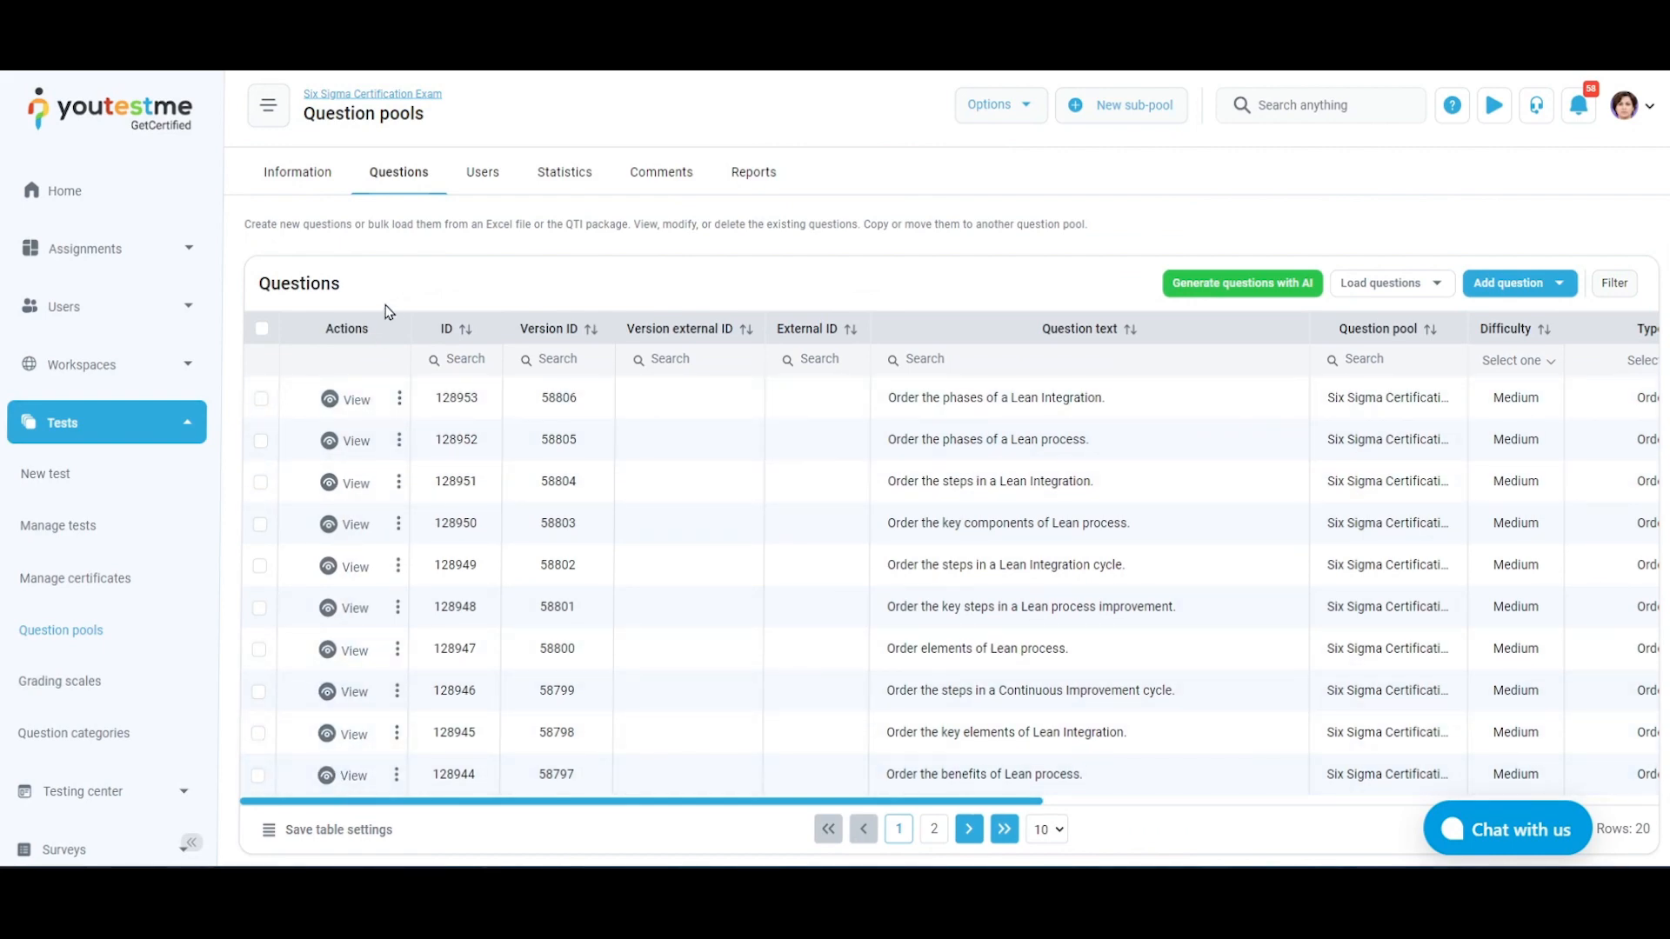
Preview the "Order the phases of a Lean Integration." question in the Six Sigma Certification Exam pool and close the preview
click(330, 400)
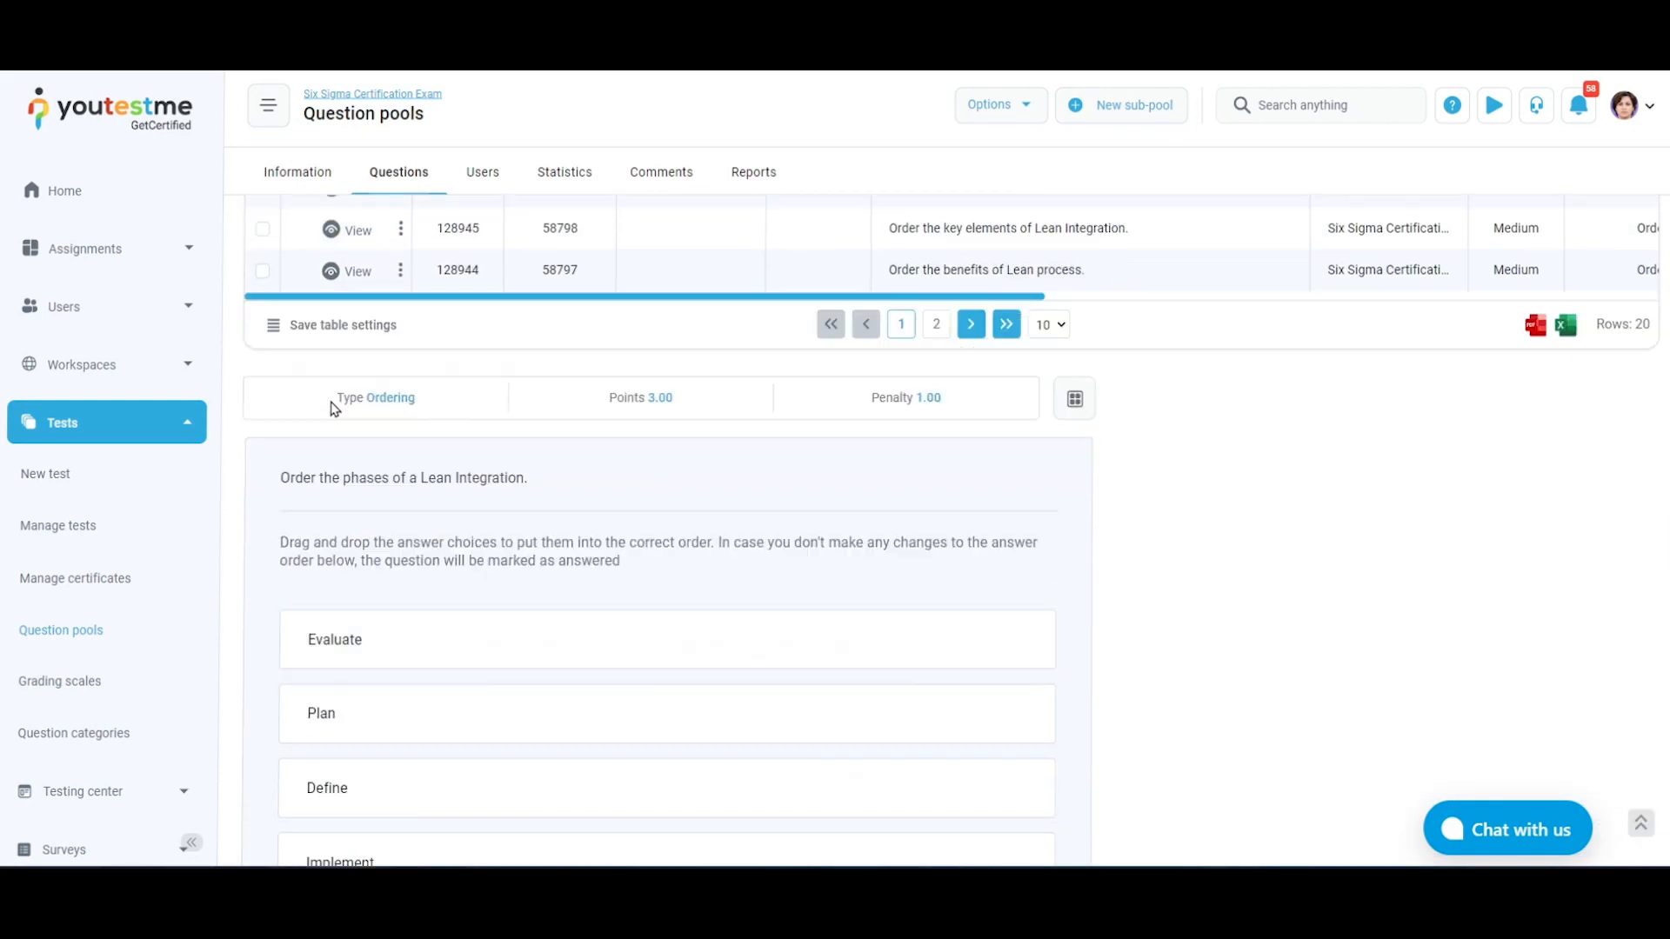
scroll(329, 404, down, 4)
click(288, 734)
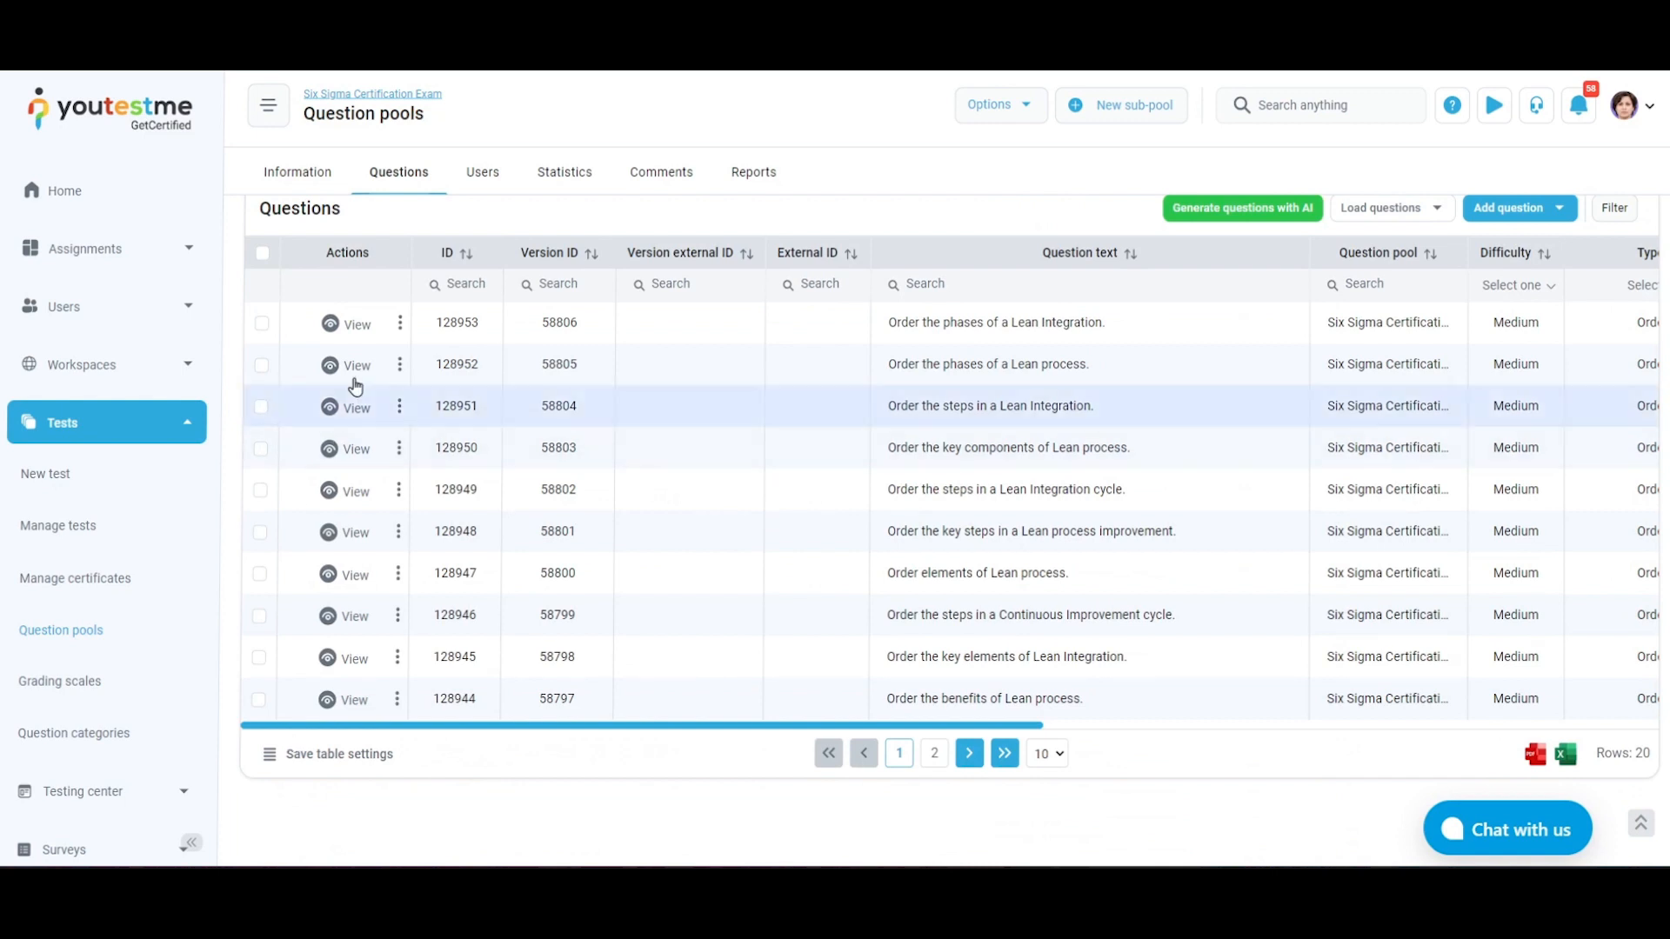
Edit the "Order the phases of a Lean Integration." question, removing the answer "Evaluate", and save the change without a comment
click(400, 322)
click(466, 360)
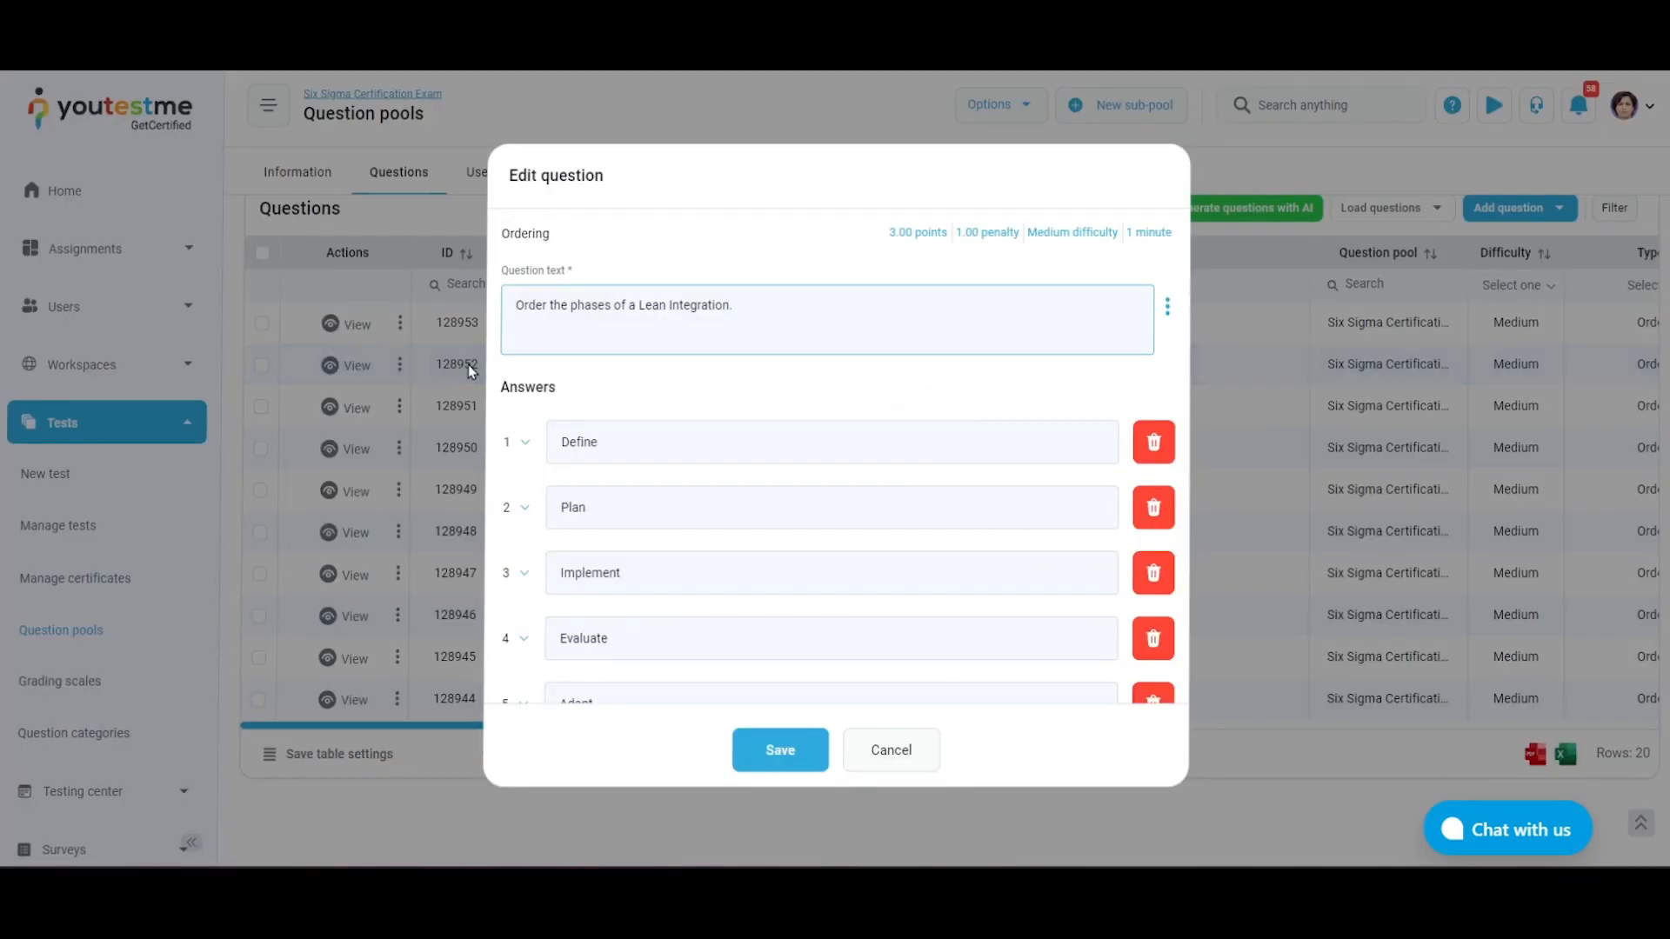
scroll(997, 443, down, 2)
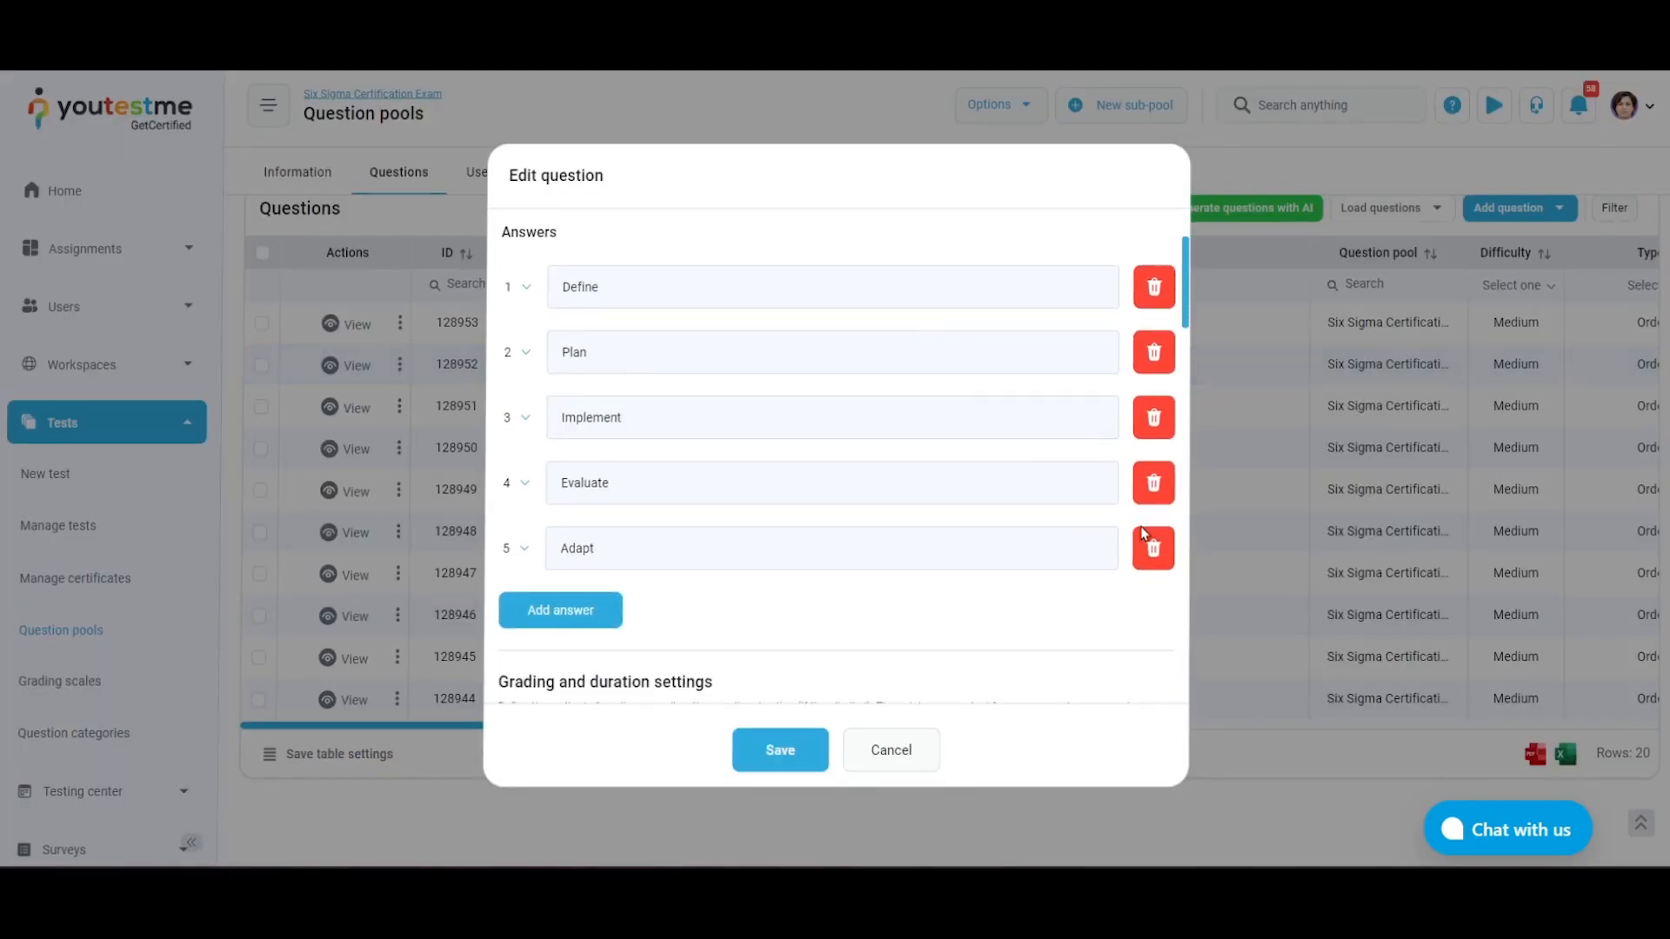
click(1153, 482)
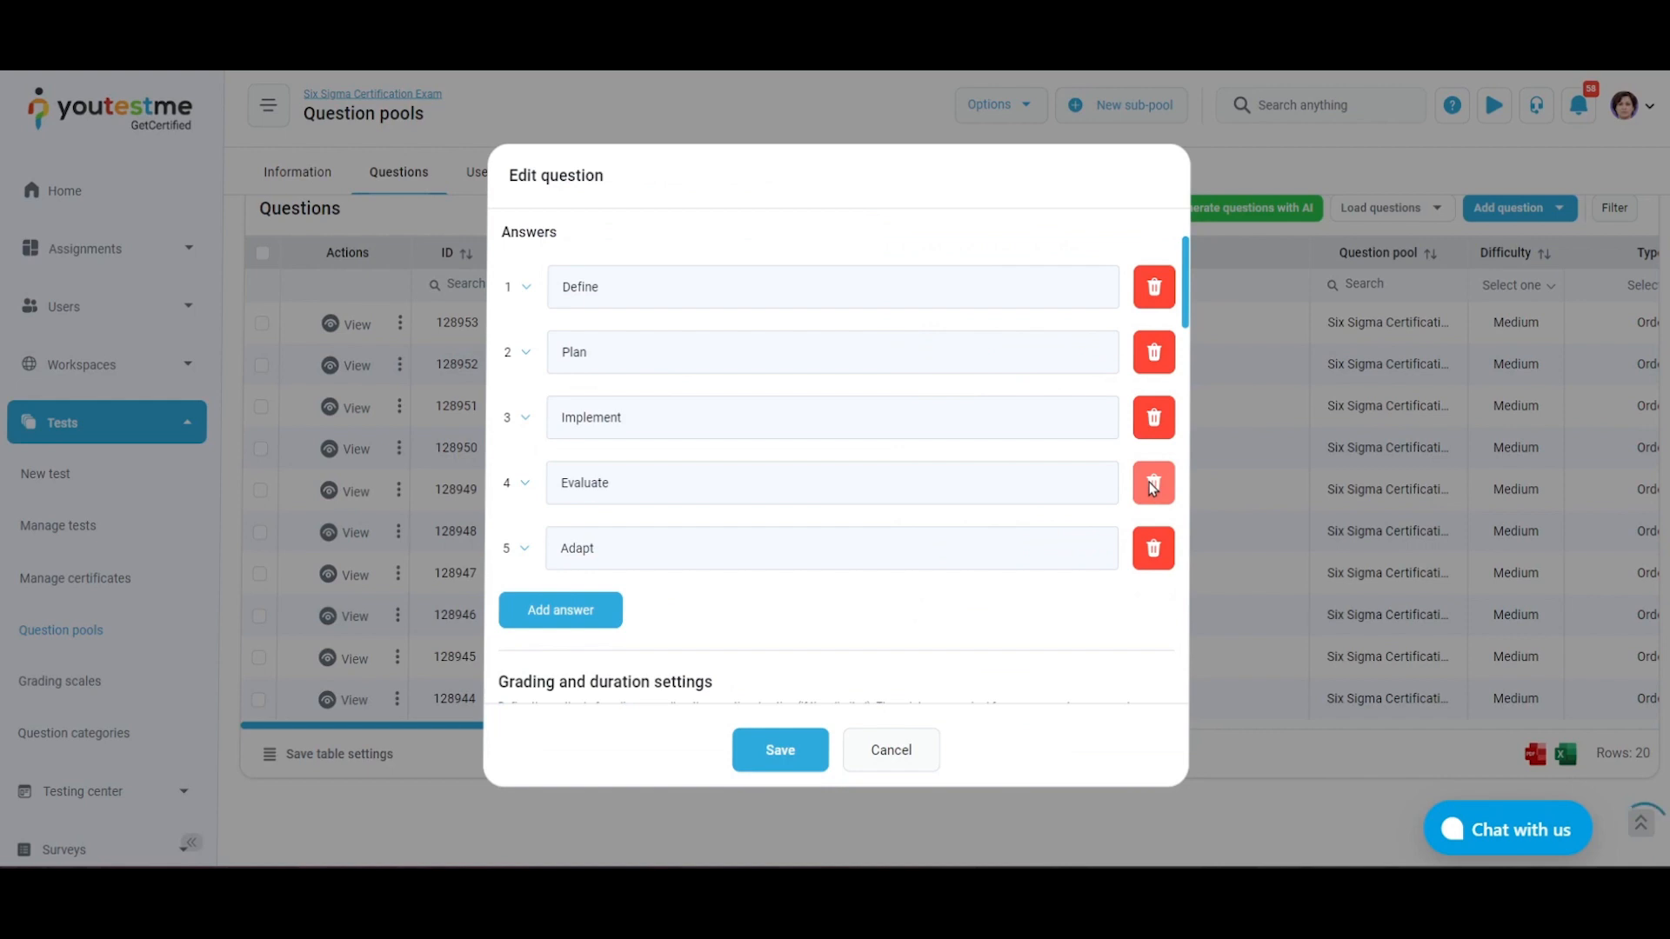
click(802, 768)
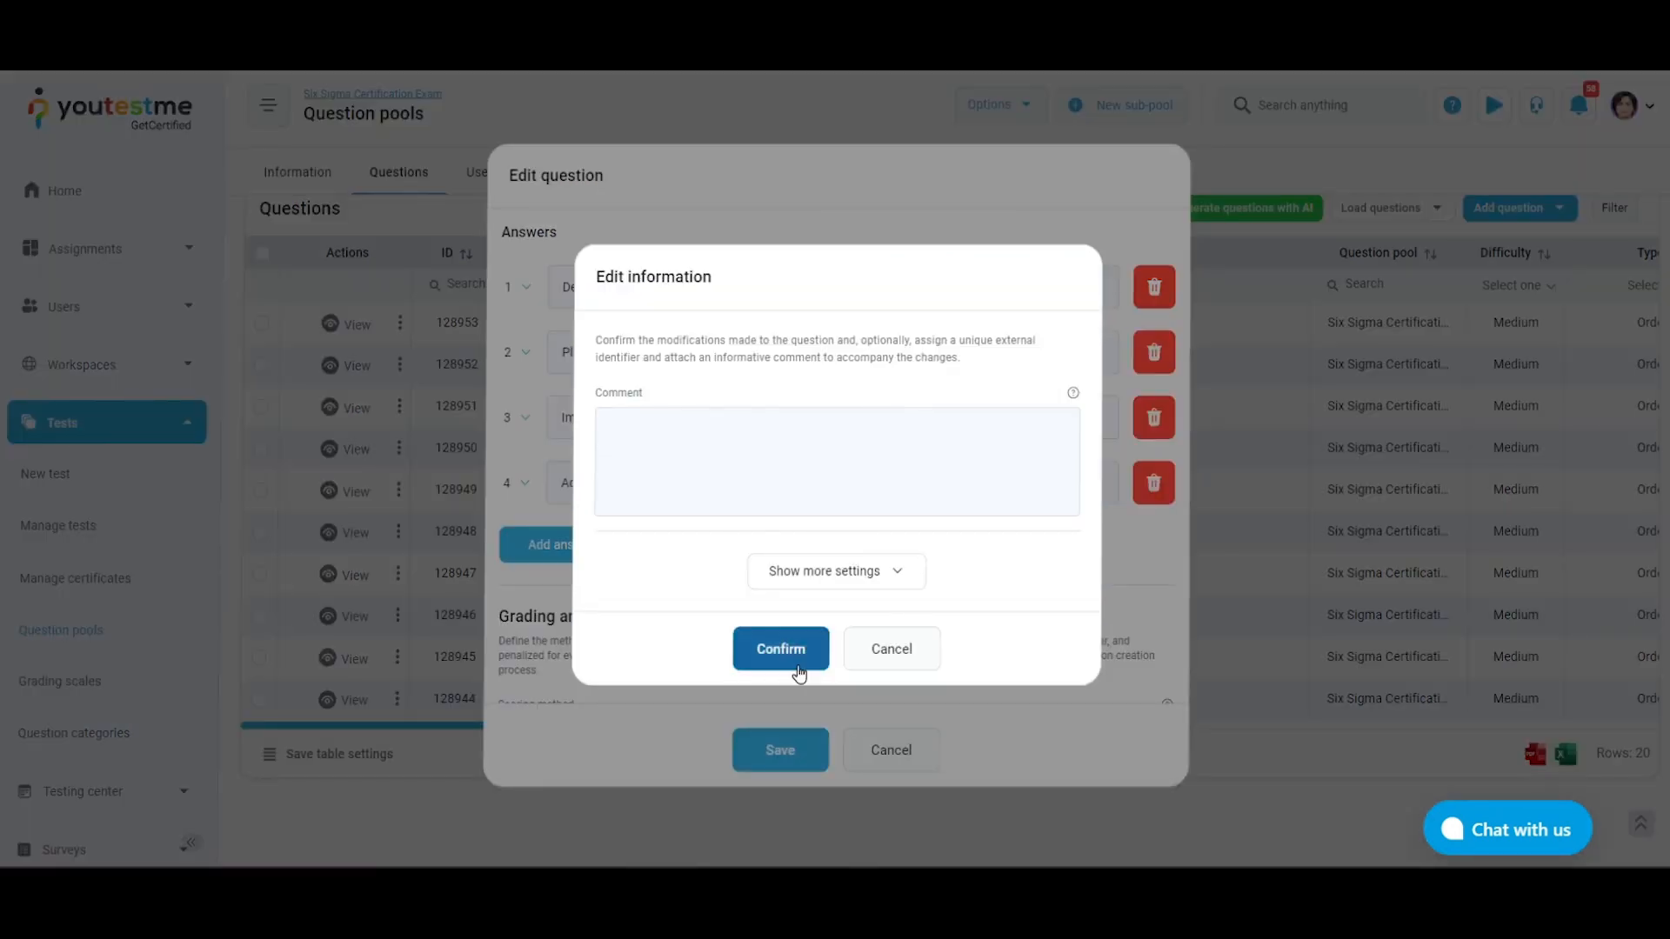
click(800, 665)
Restore version 2 of the "Order the phases of a Lean Integration." question from its version list, without adding a comment
click(399, 323)
click(476, 396)
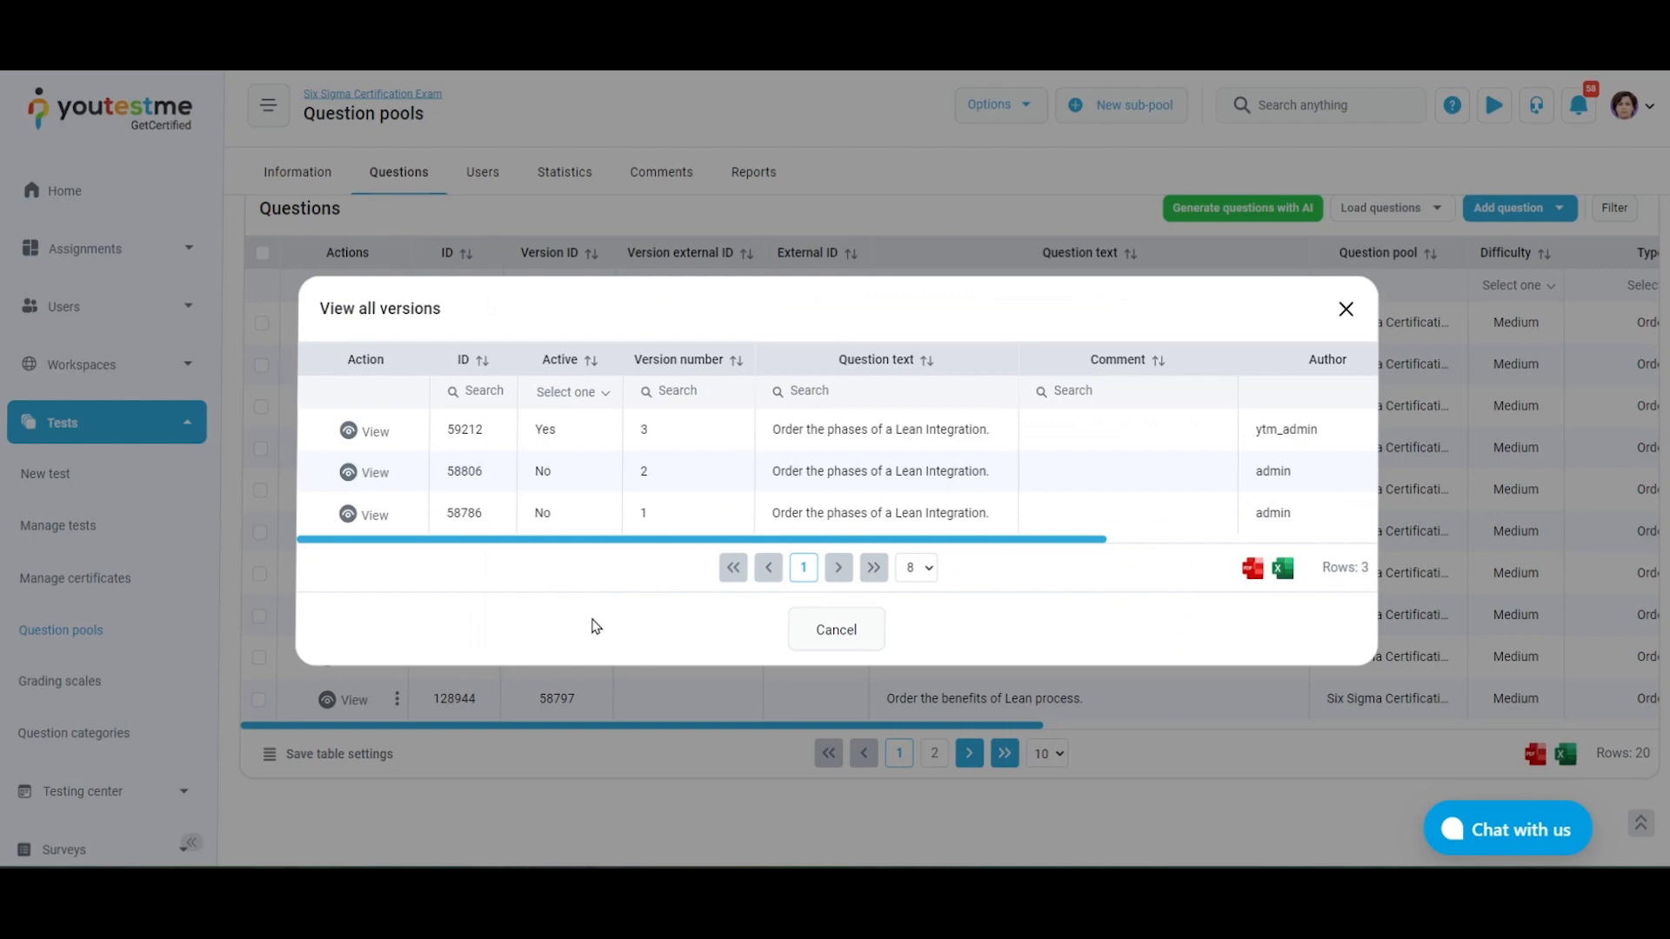
click(348, 480)
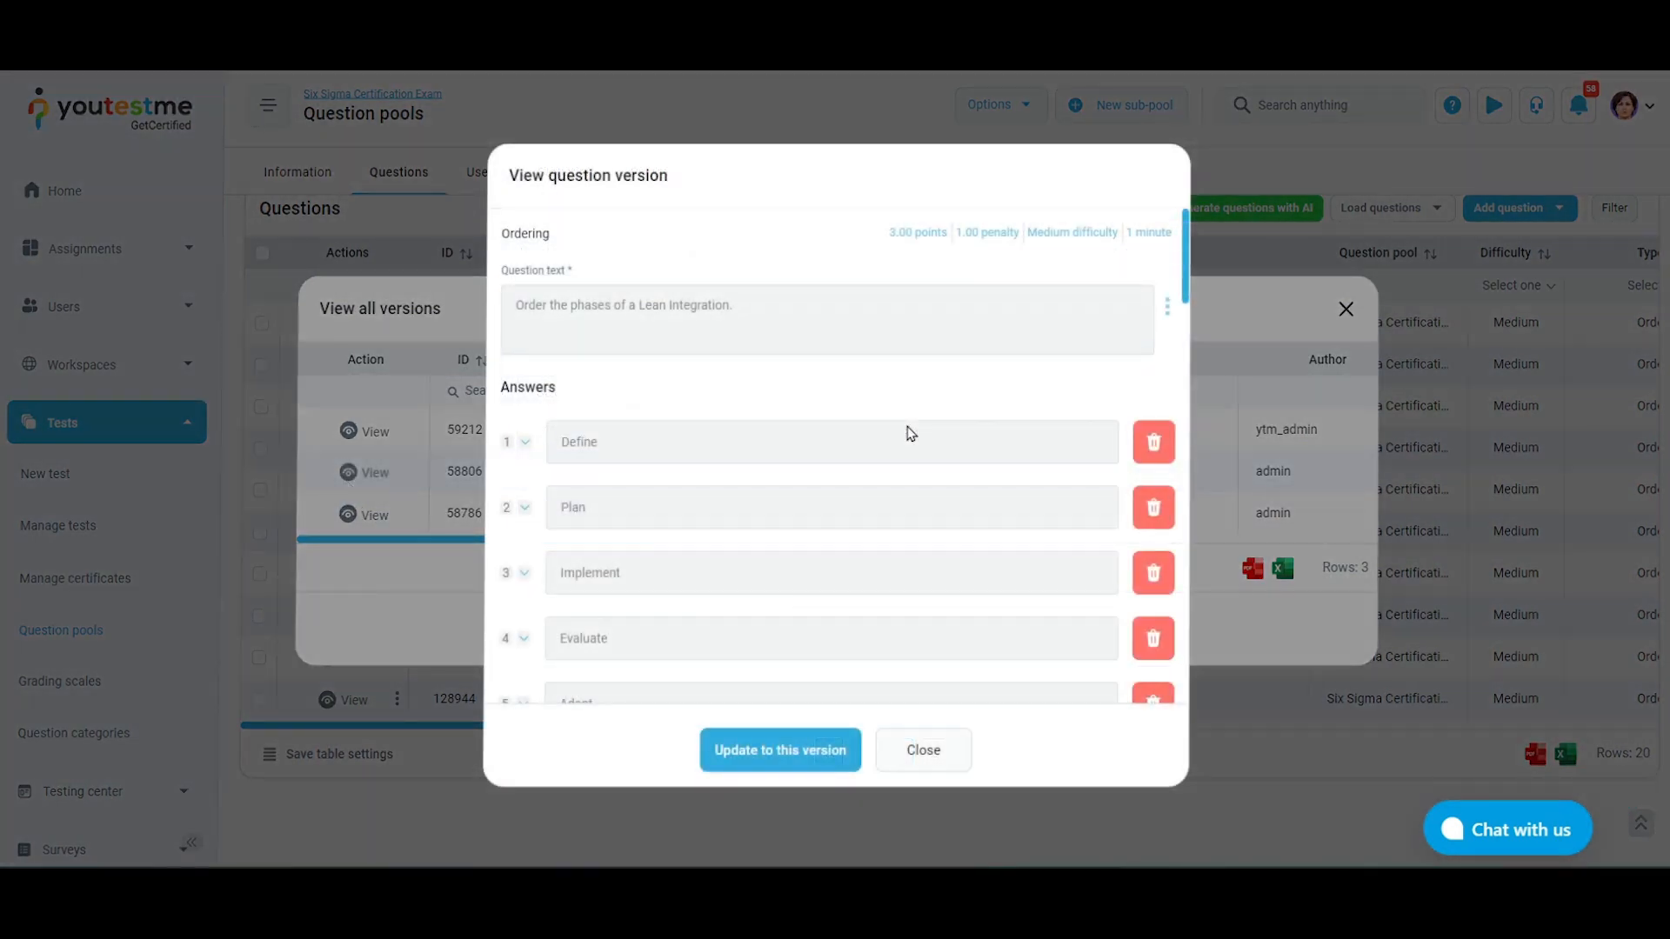
click(808, 748)
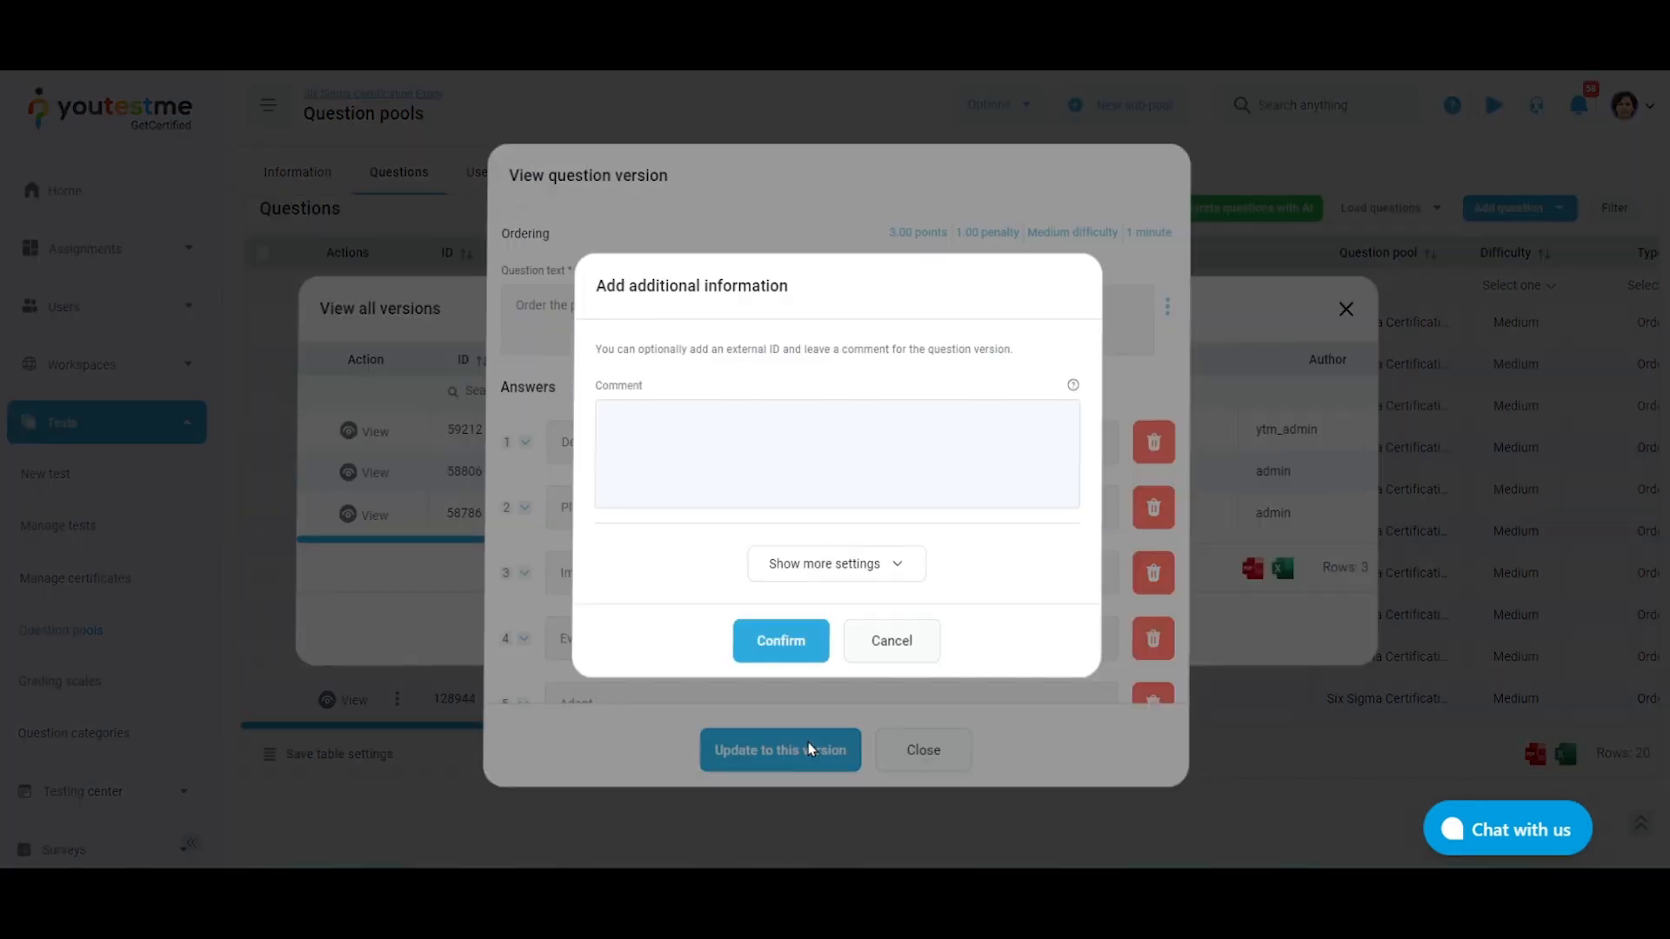
click(798, 640)
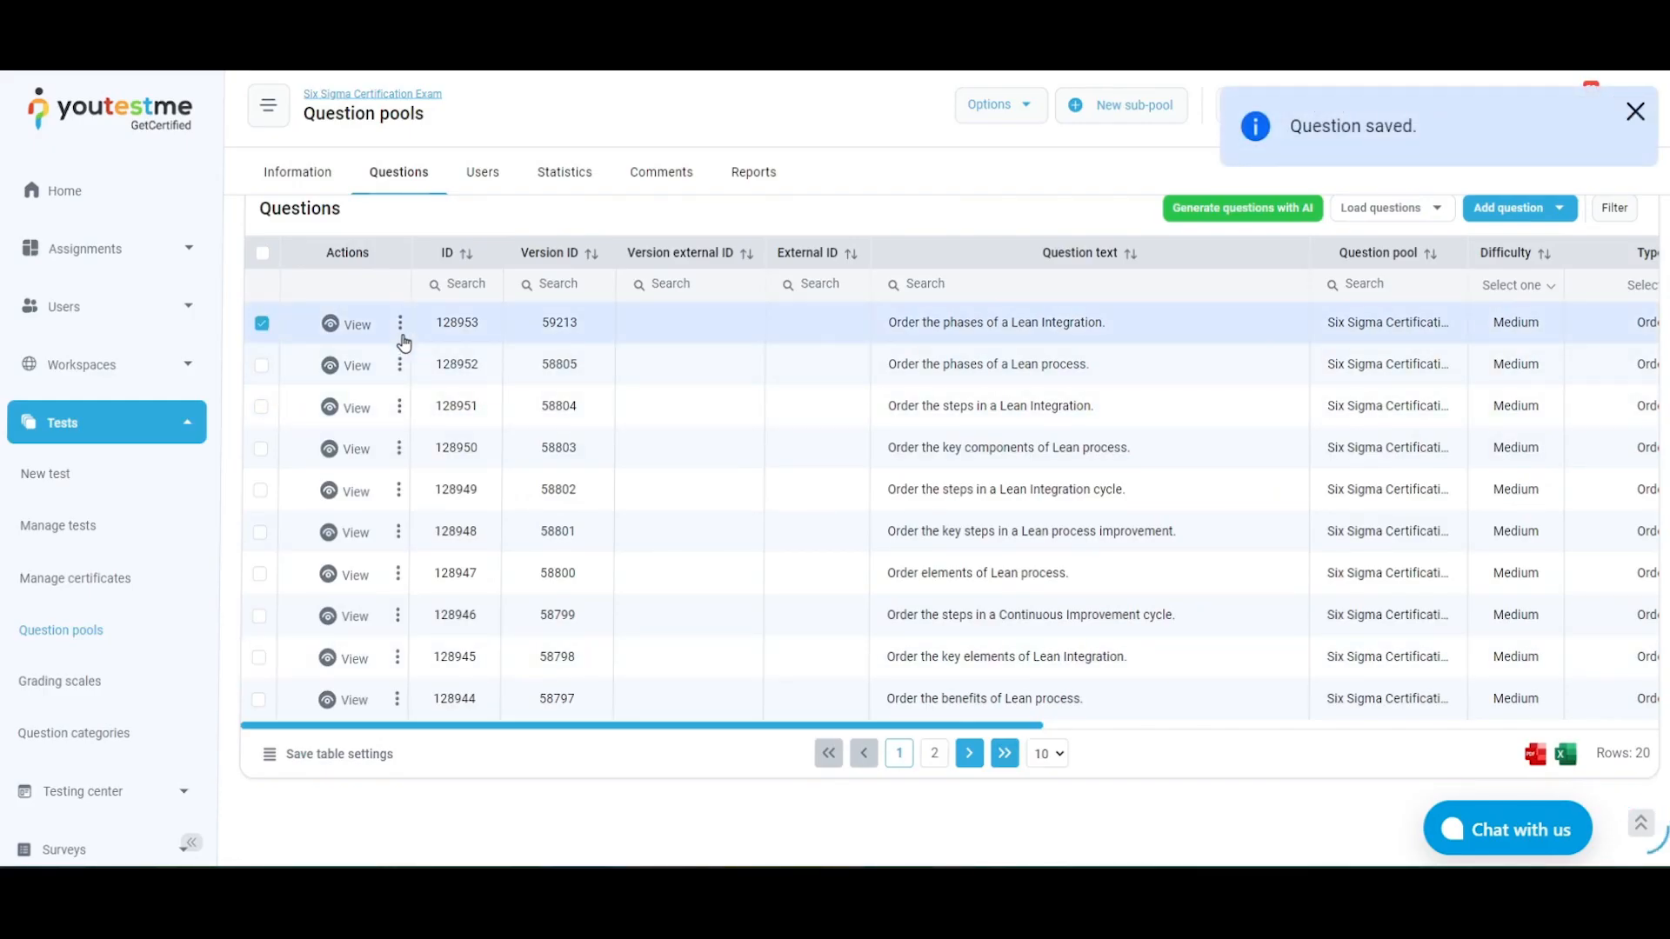
Delete the "Order the phases of a Lean Integration." question from the pool
click(400, 323)
click(479, 434)
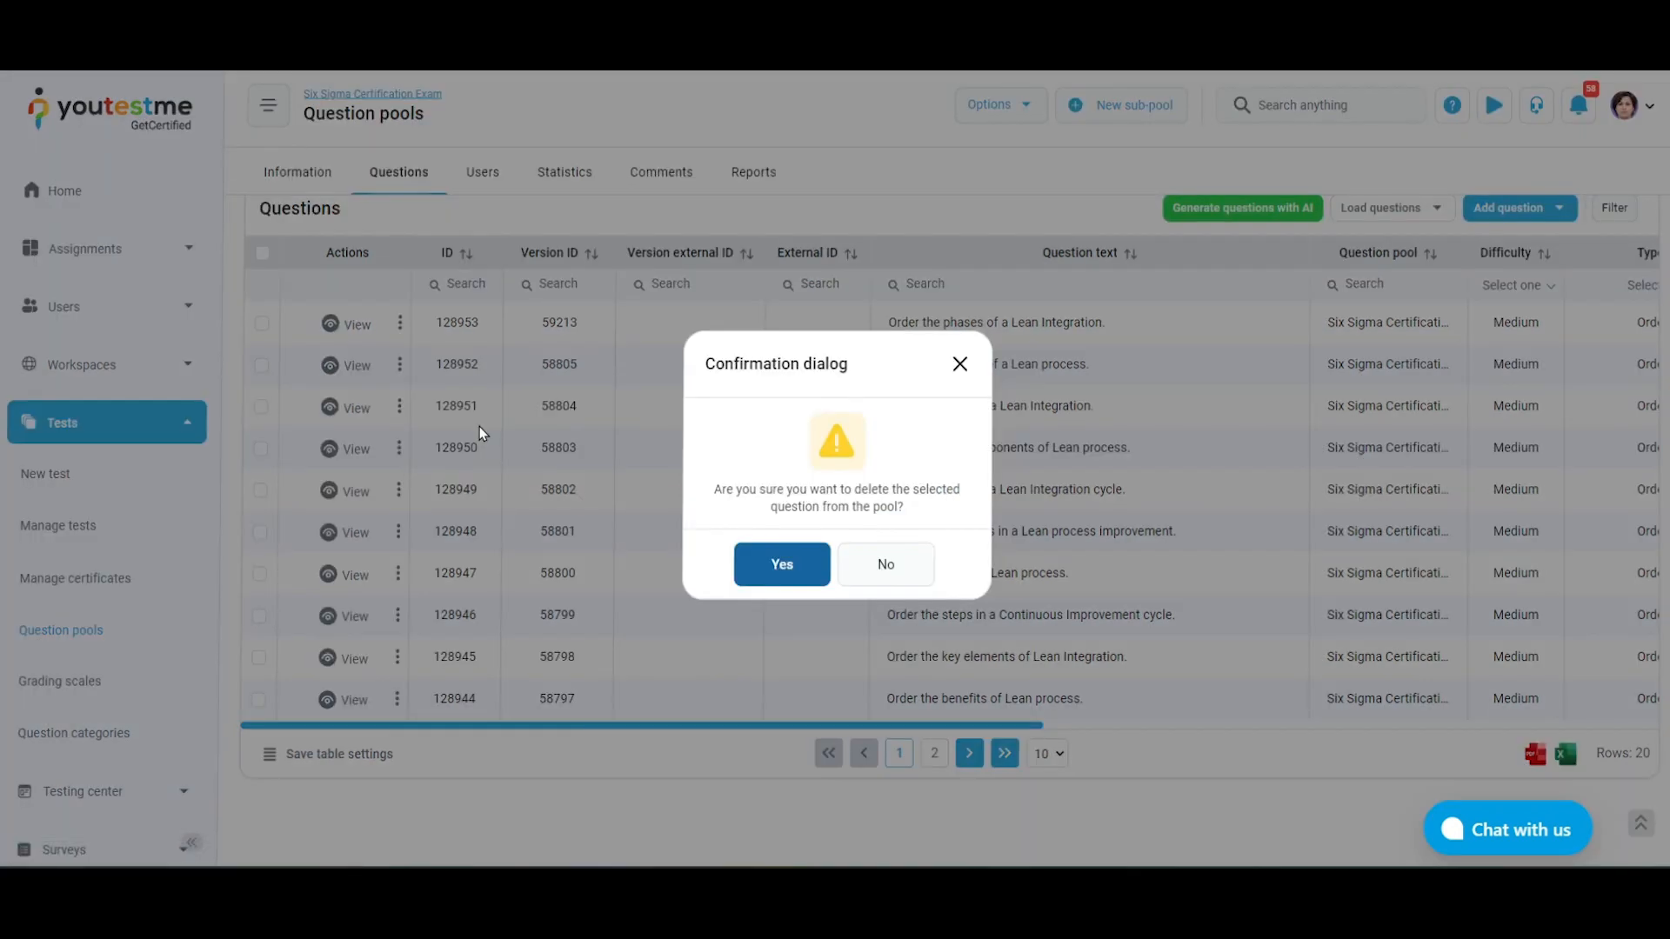
click(782, 563)
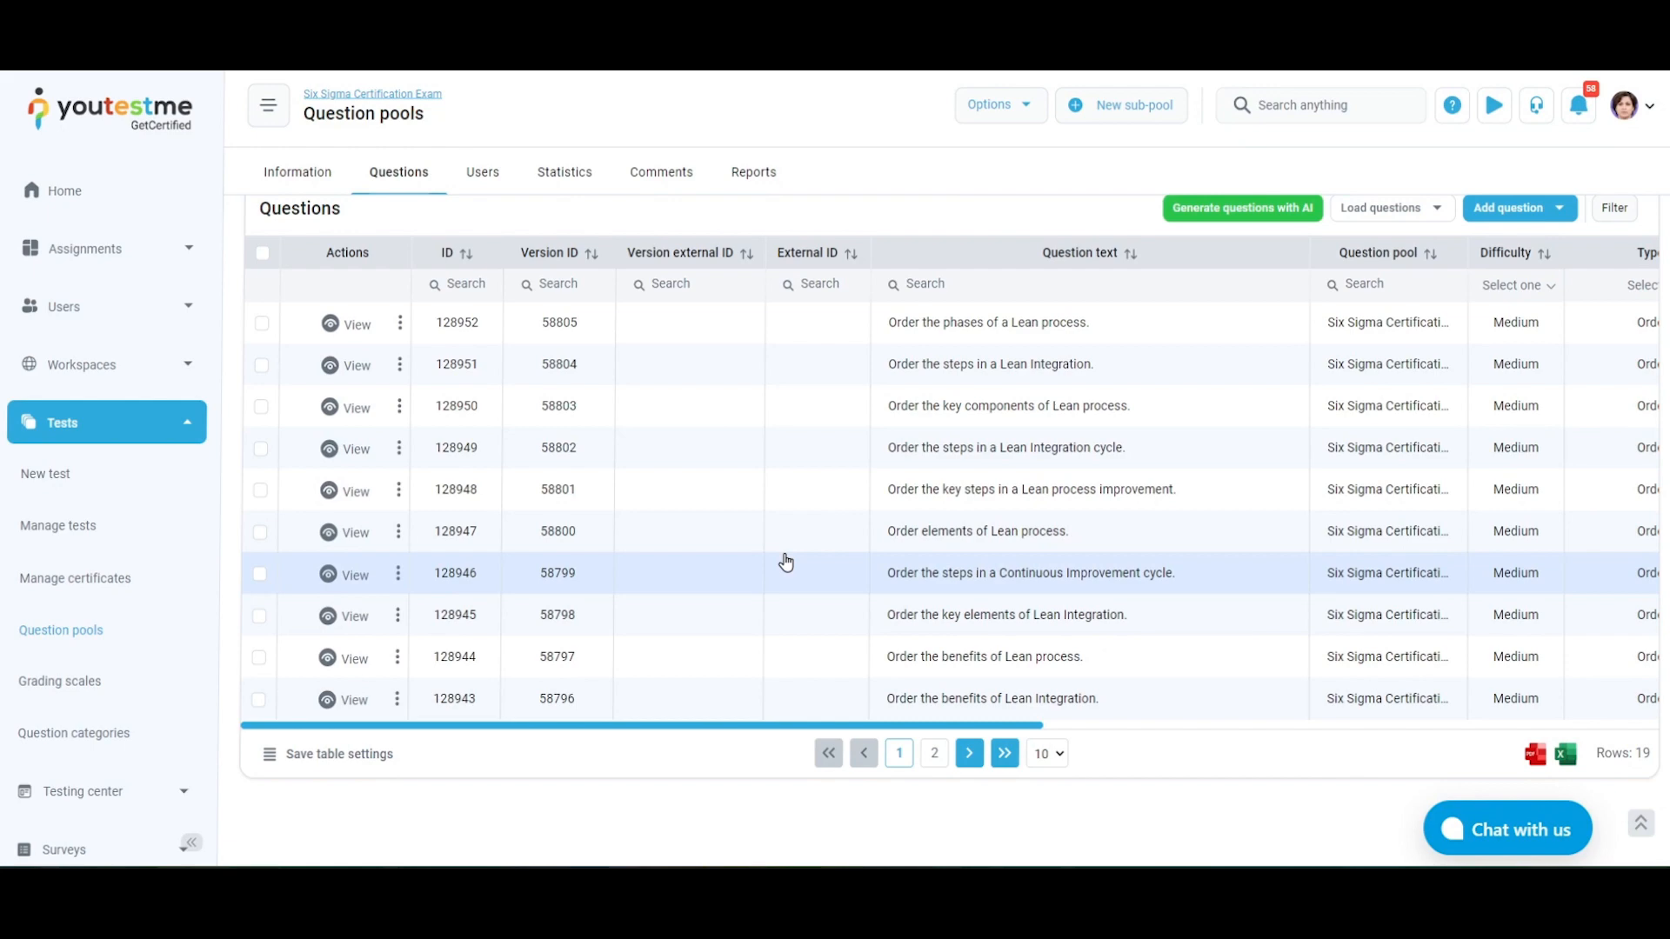
Delete the questions "Order the steps in a Lean Integration." and "Order the key steps in a Lean process improvement." together from the pool
scroll(609, 409, up, 1)
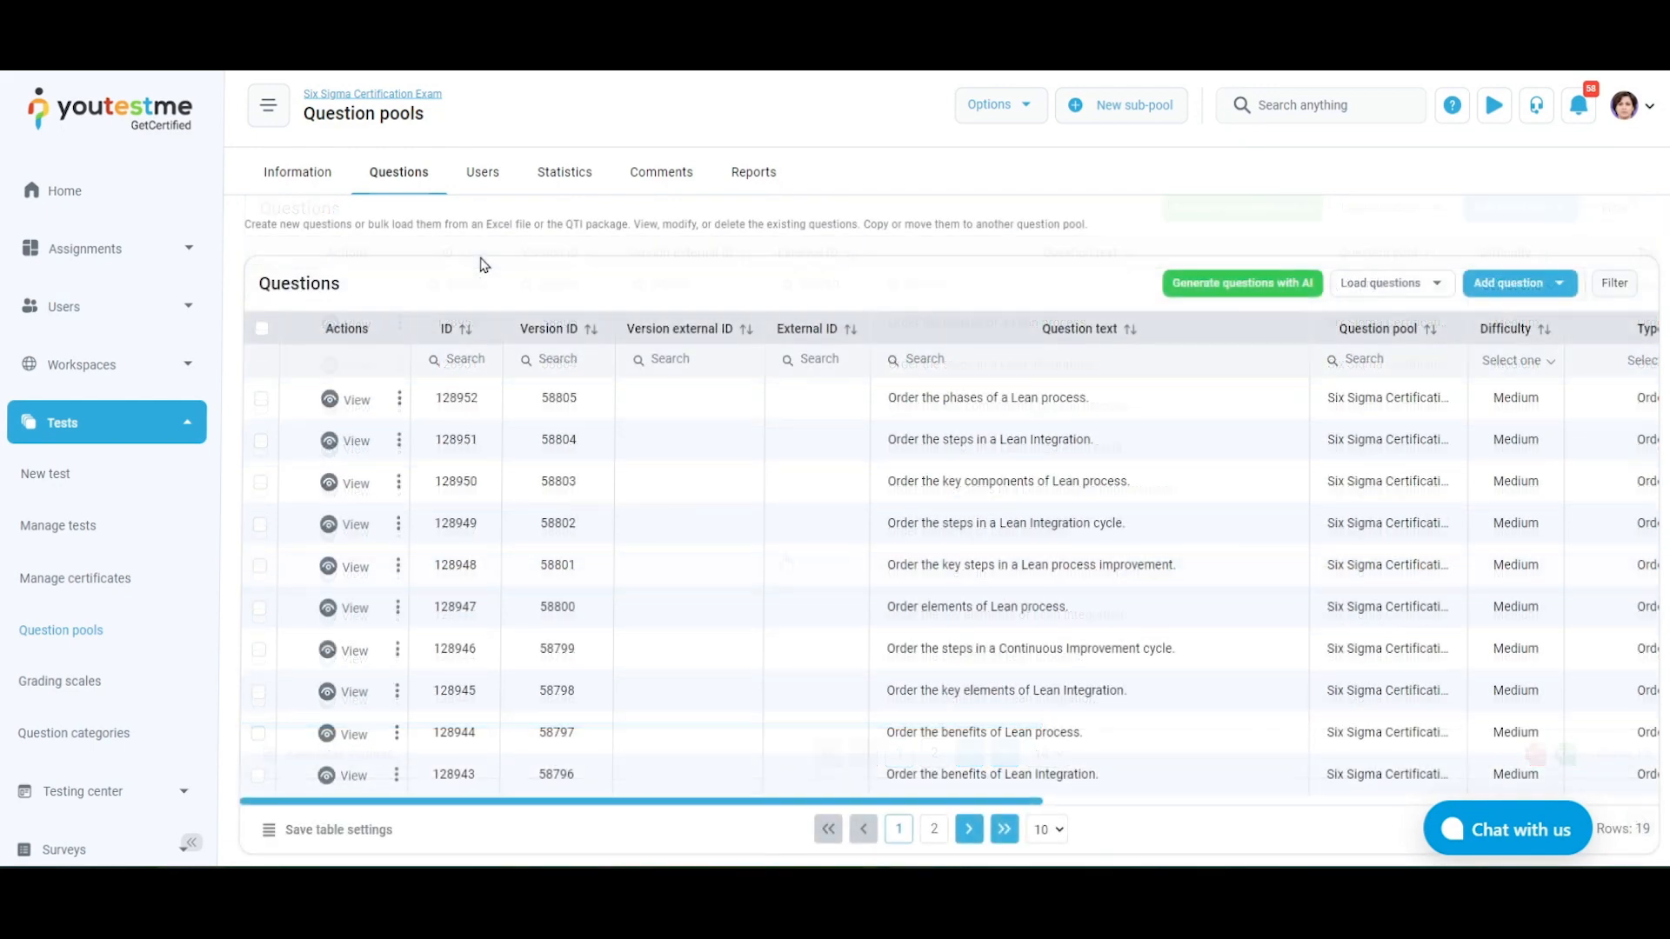
click(260, 440)
click(259, 567)
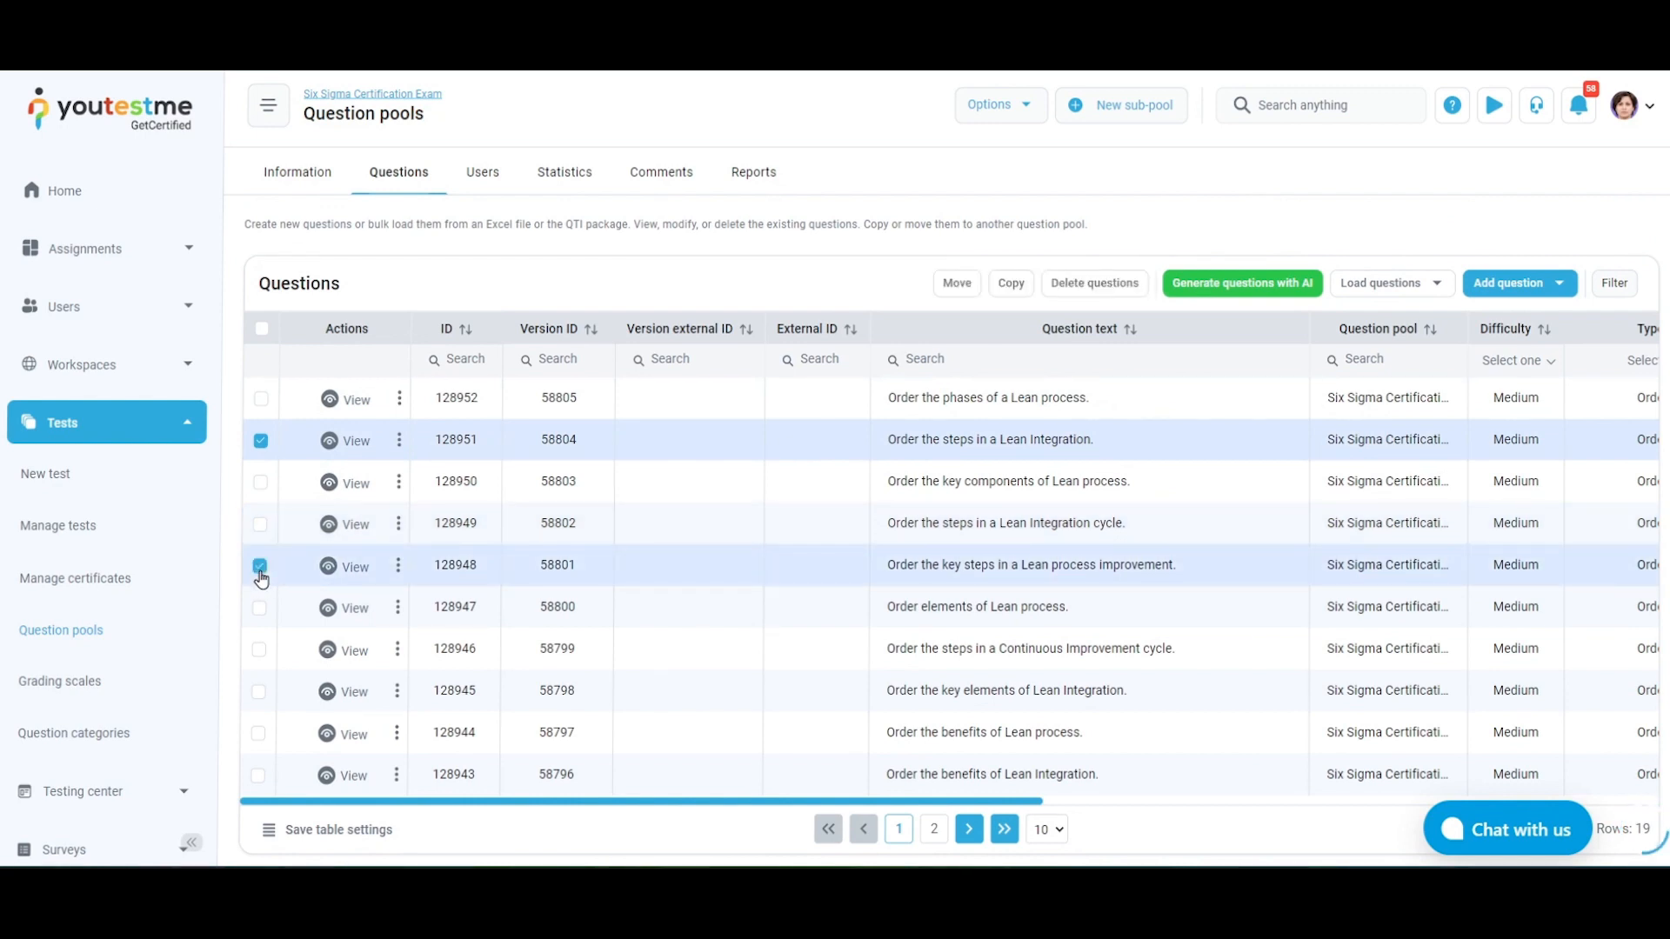
click(1120, 286)
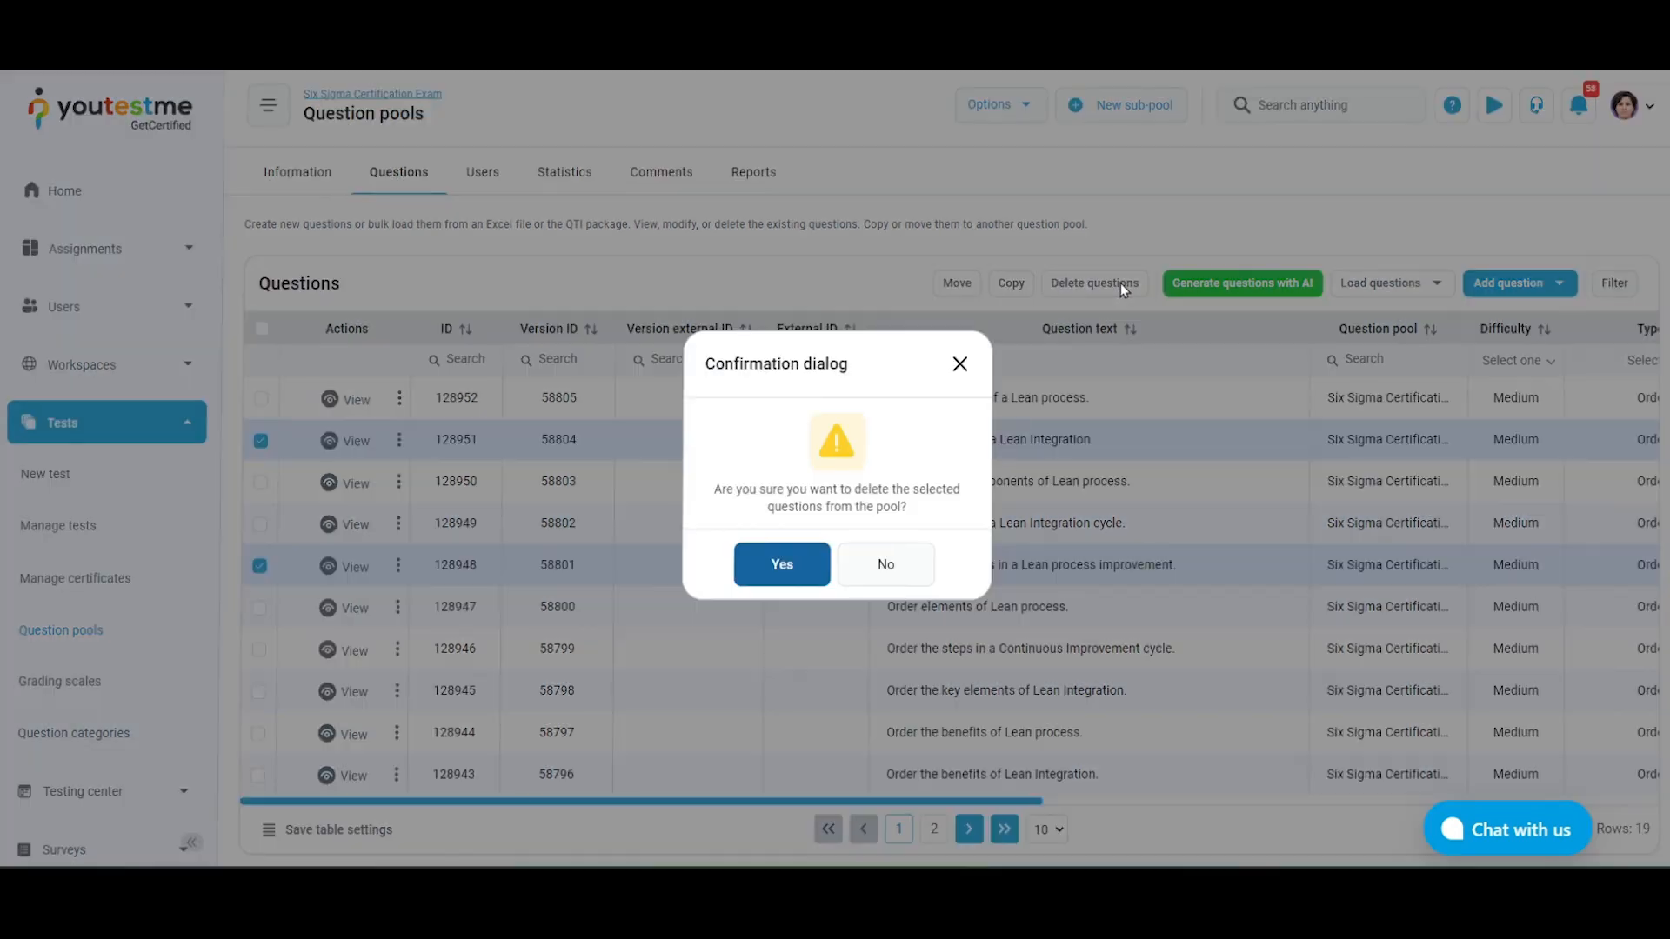
click(779, 574)
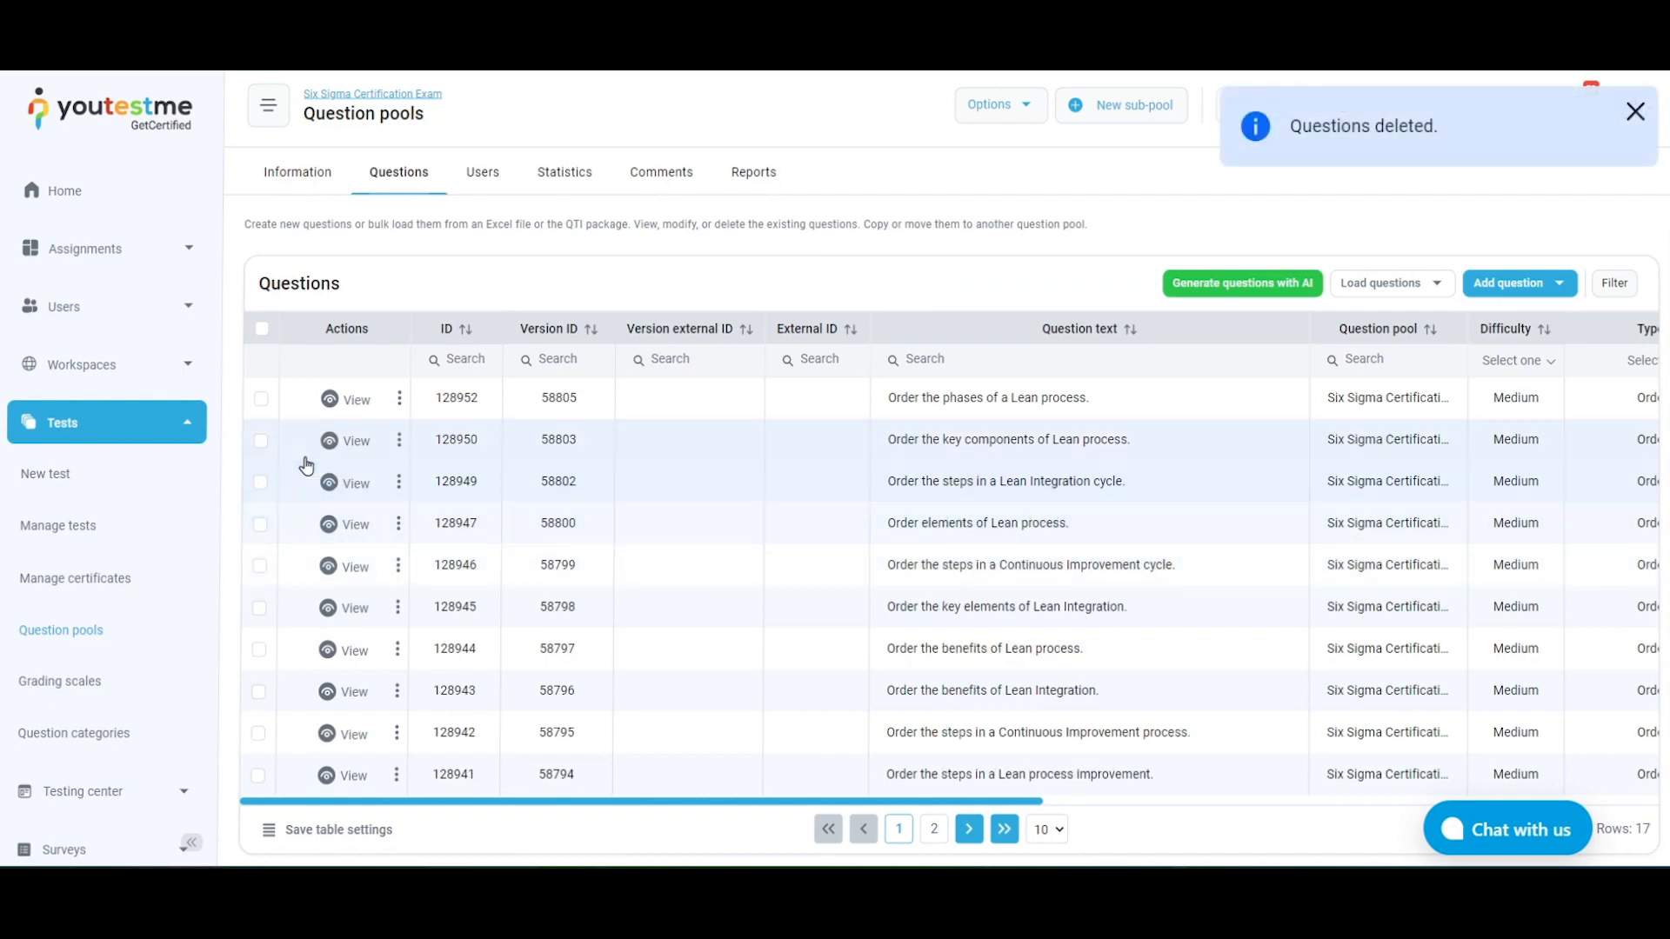
Move the questions "Order the key components of Lean process." and "Order the steps in a Lean Integration cycle." to the Basic Computer Knowledge pool
click(263, 443)
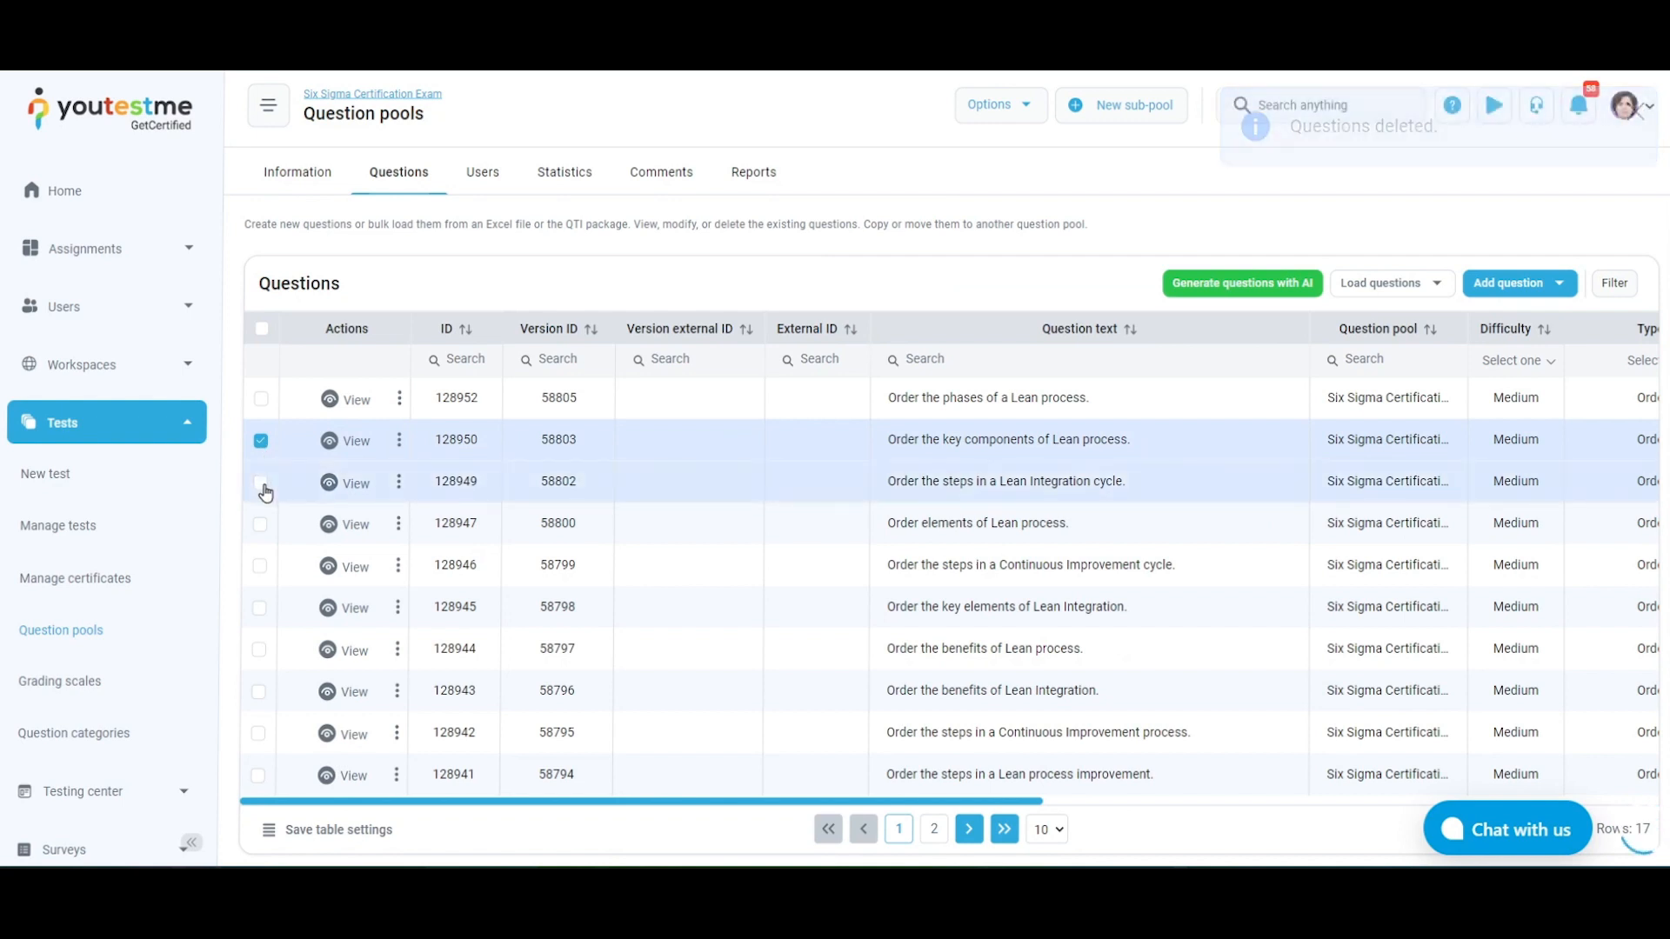
click(263, 486)
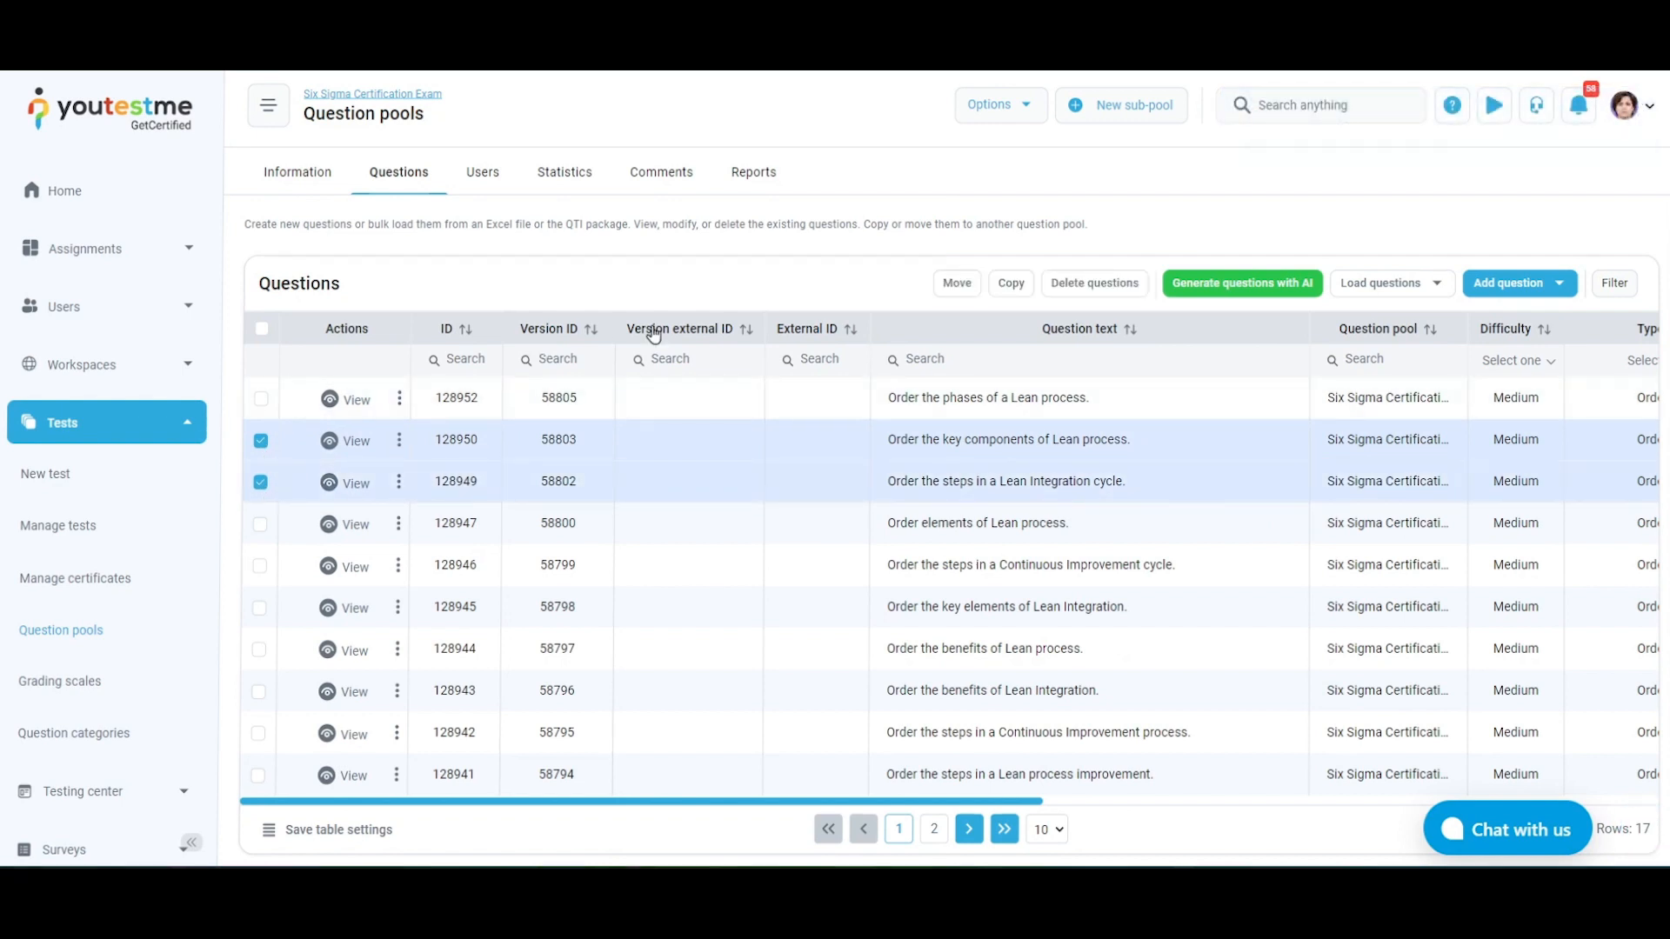
click(957, 283)
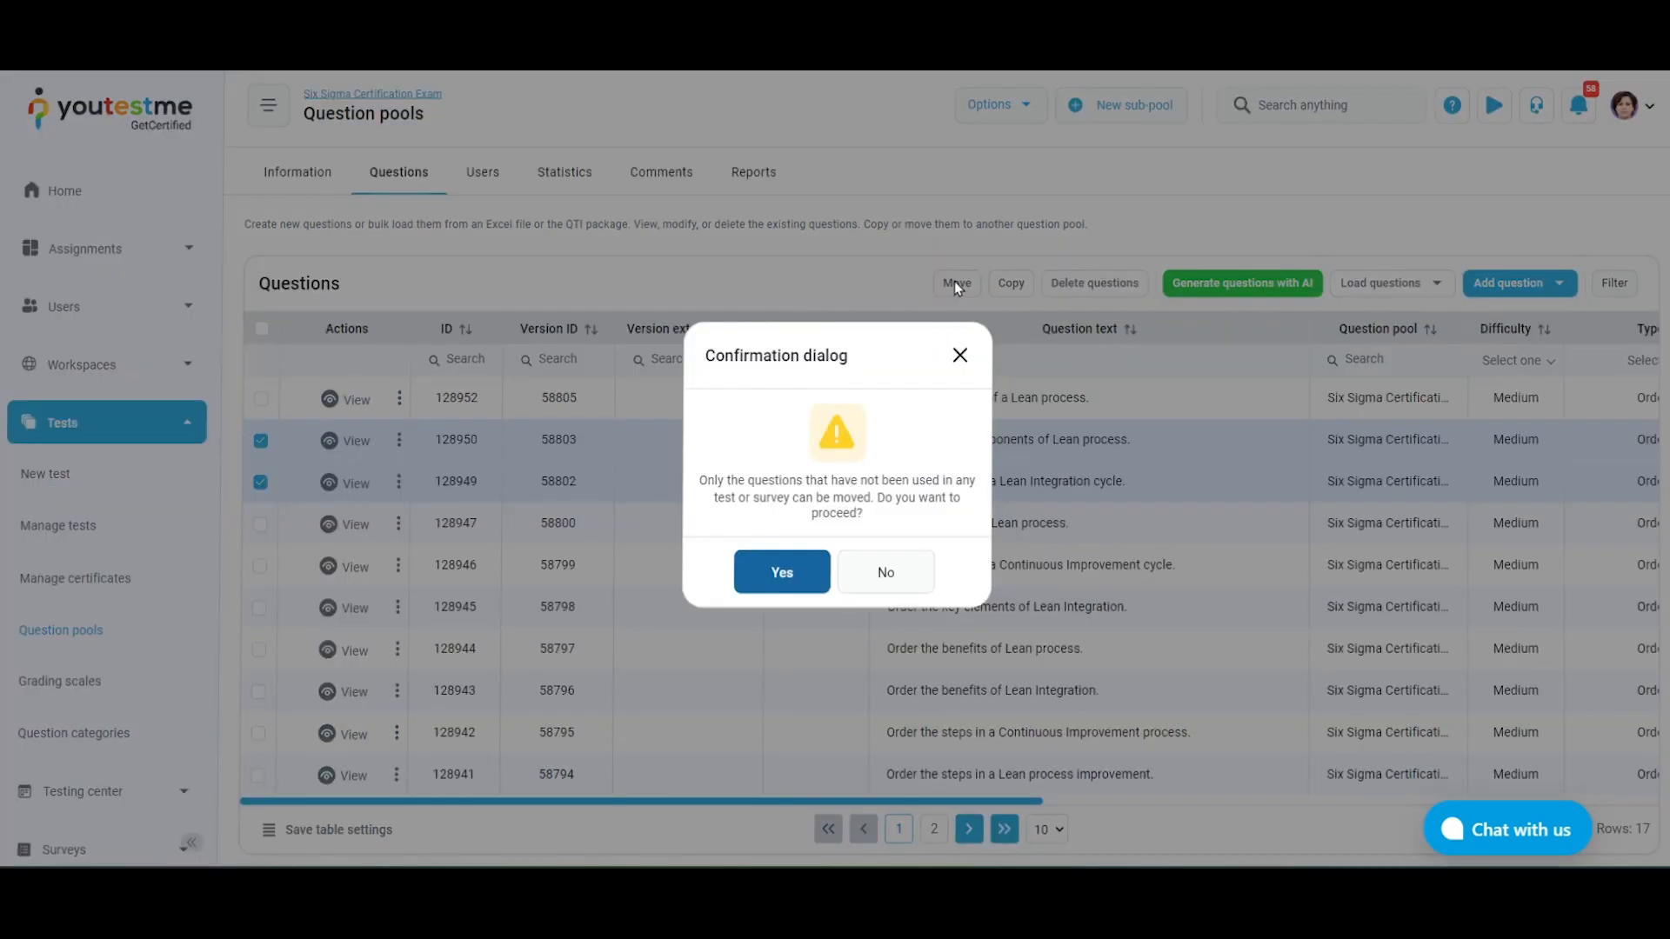
click(818, 580)
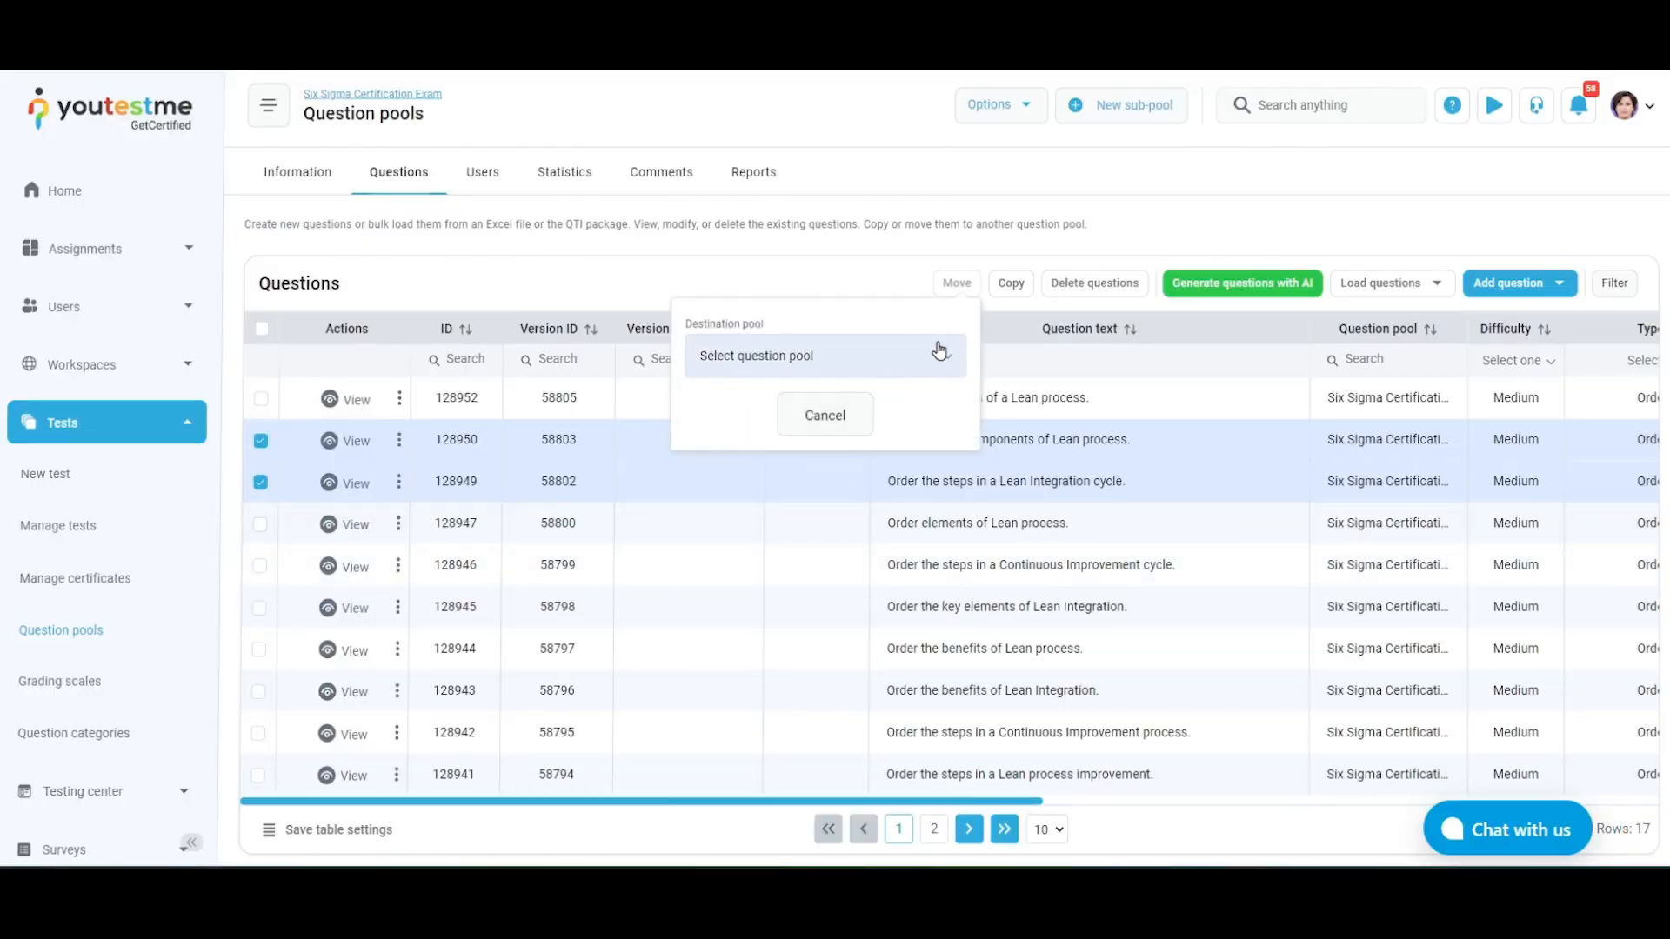
click(940, 351)
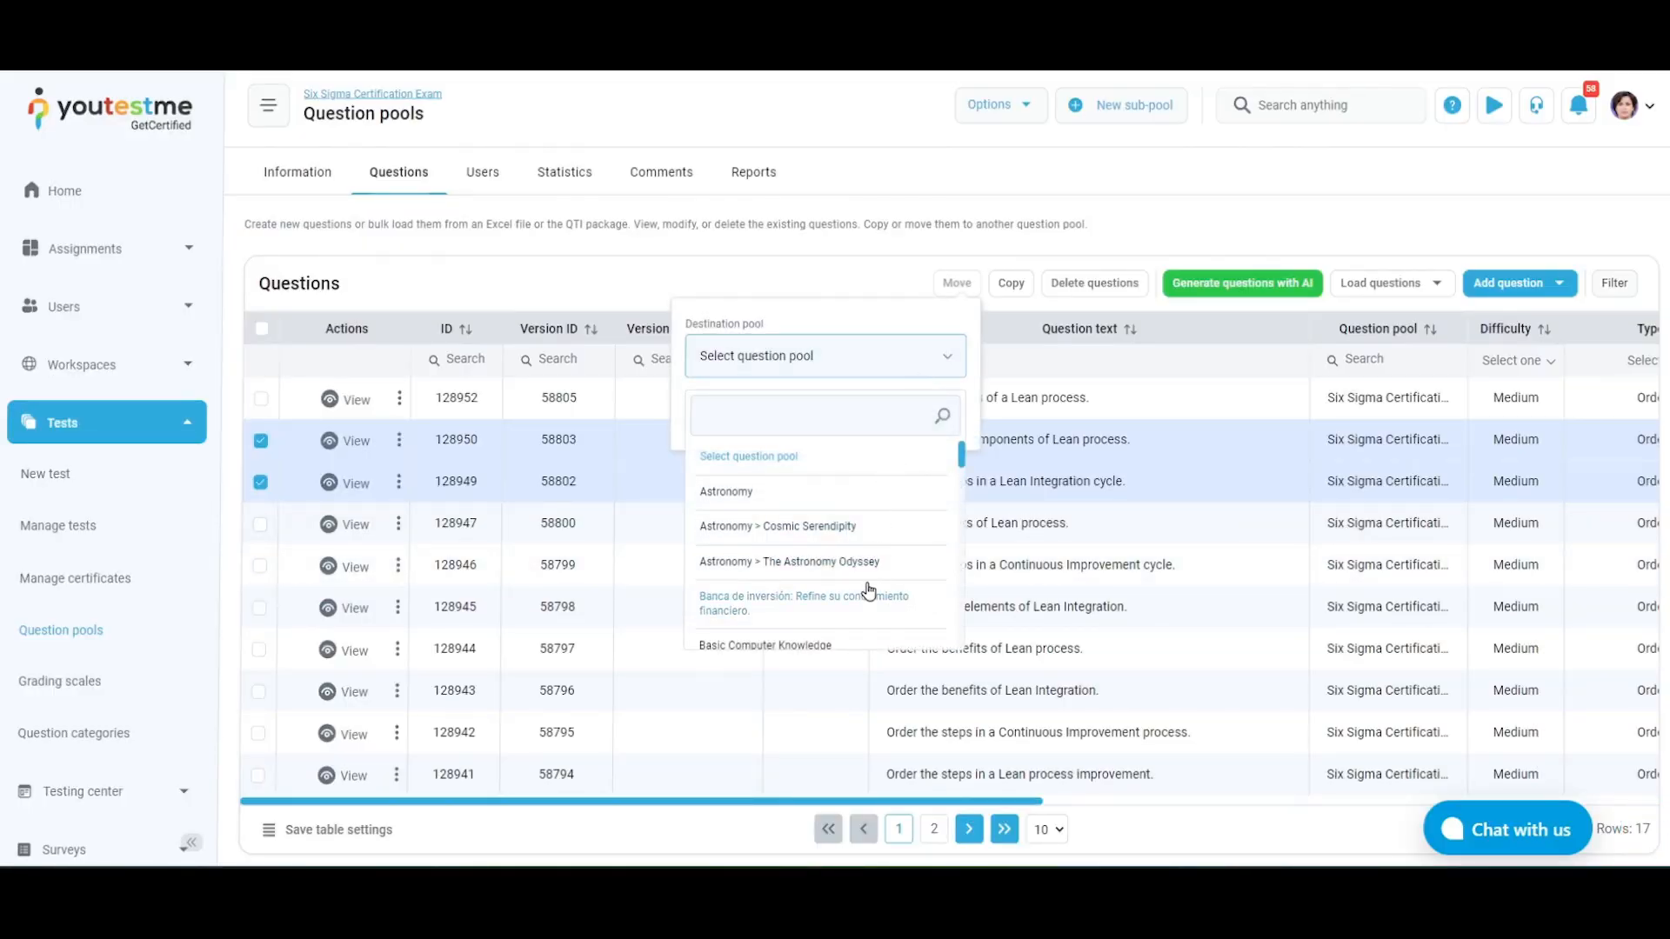
click(864, 646)
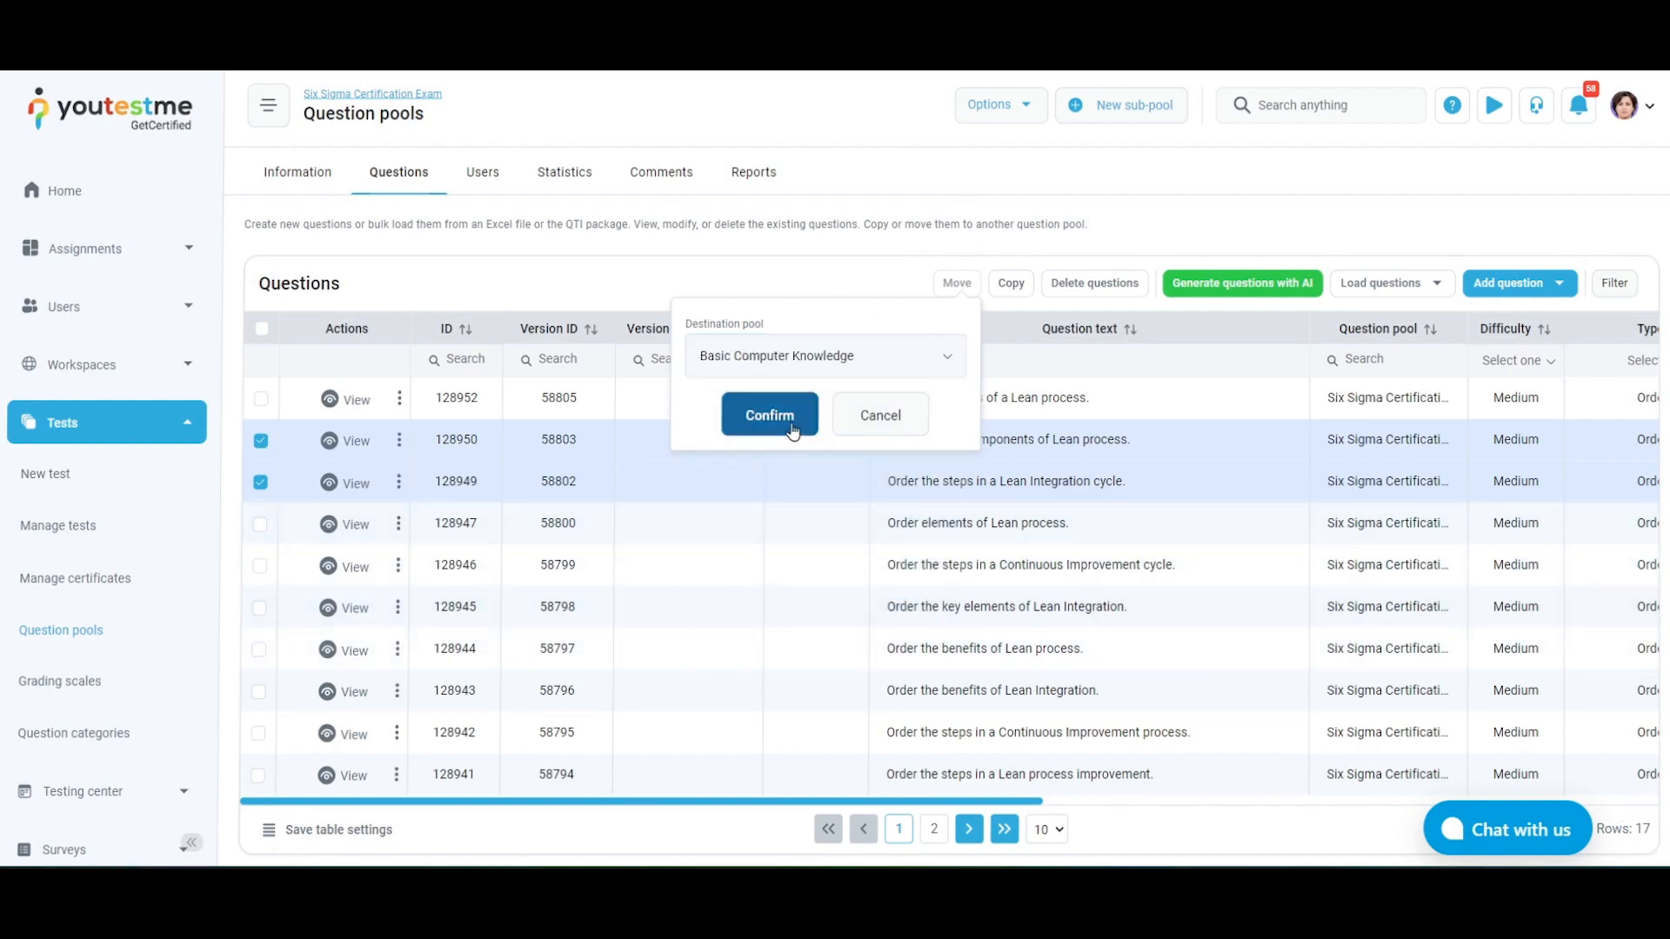
click(770, 416)
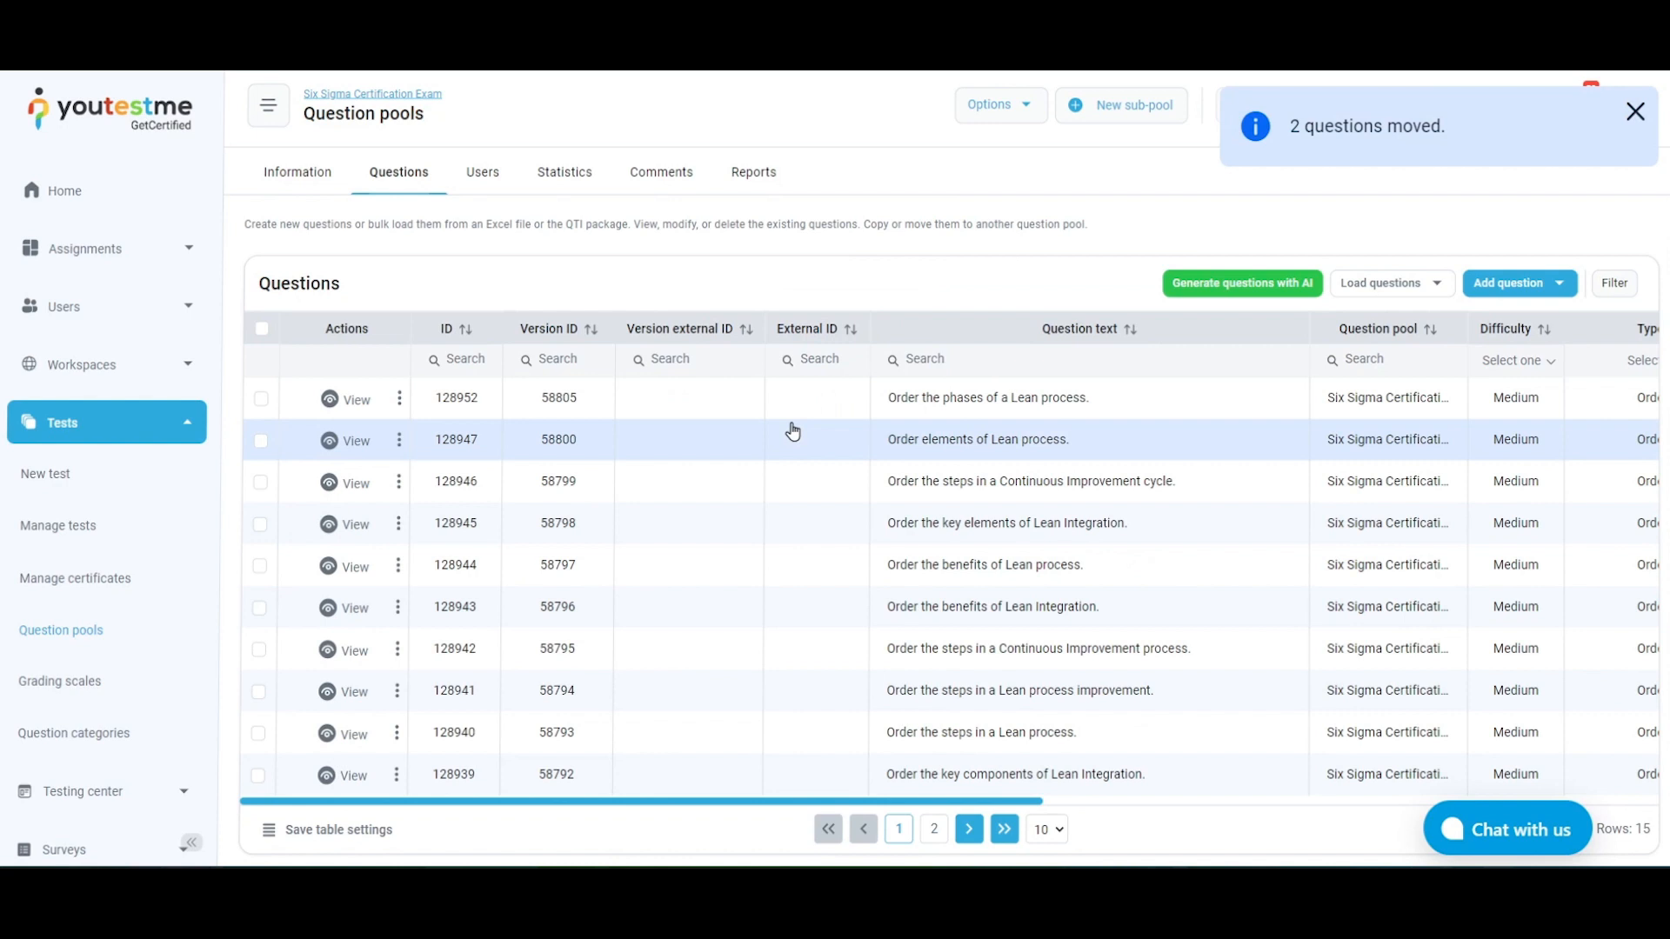
Copy the questions "Order the key elements of Lean Integration." and "Order the benefits of Lean Integration." to the "Basic comp…" sub-pool of Basic Computer Knowledge
click(260, 608)
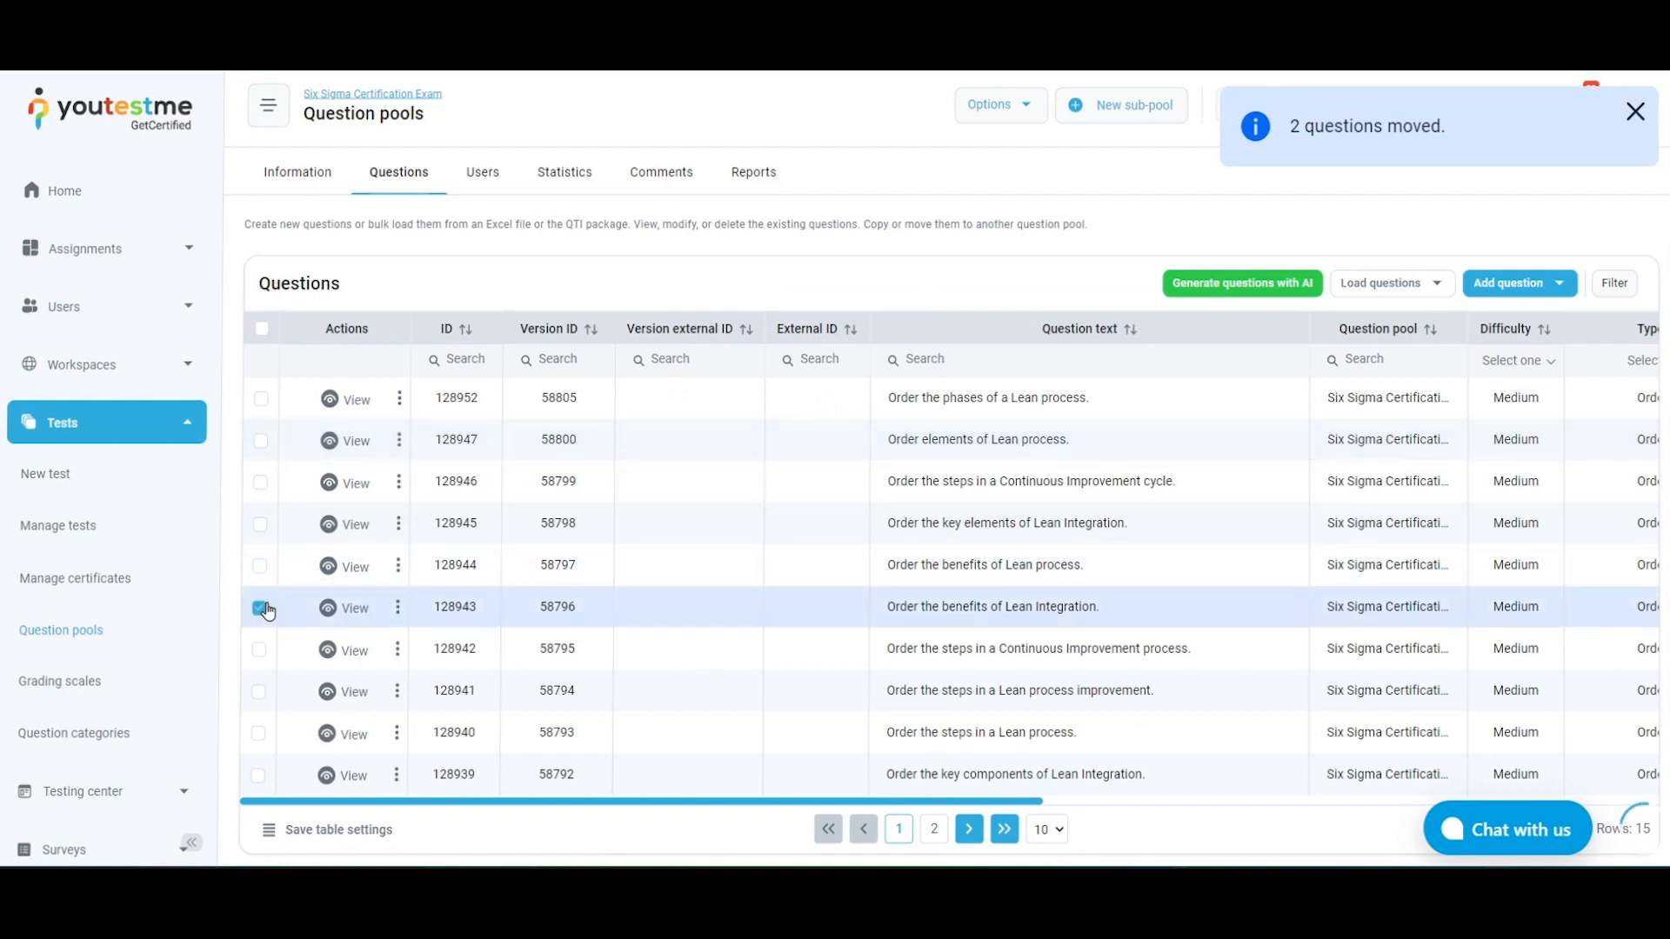
click(259, 524)
click(1011, 287)
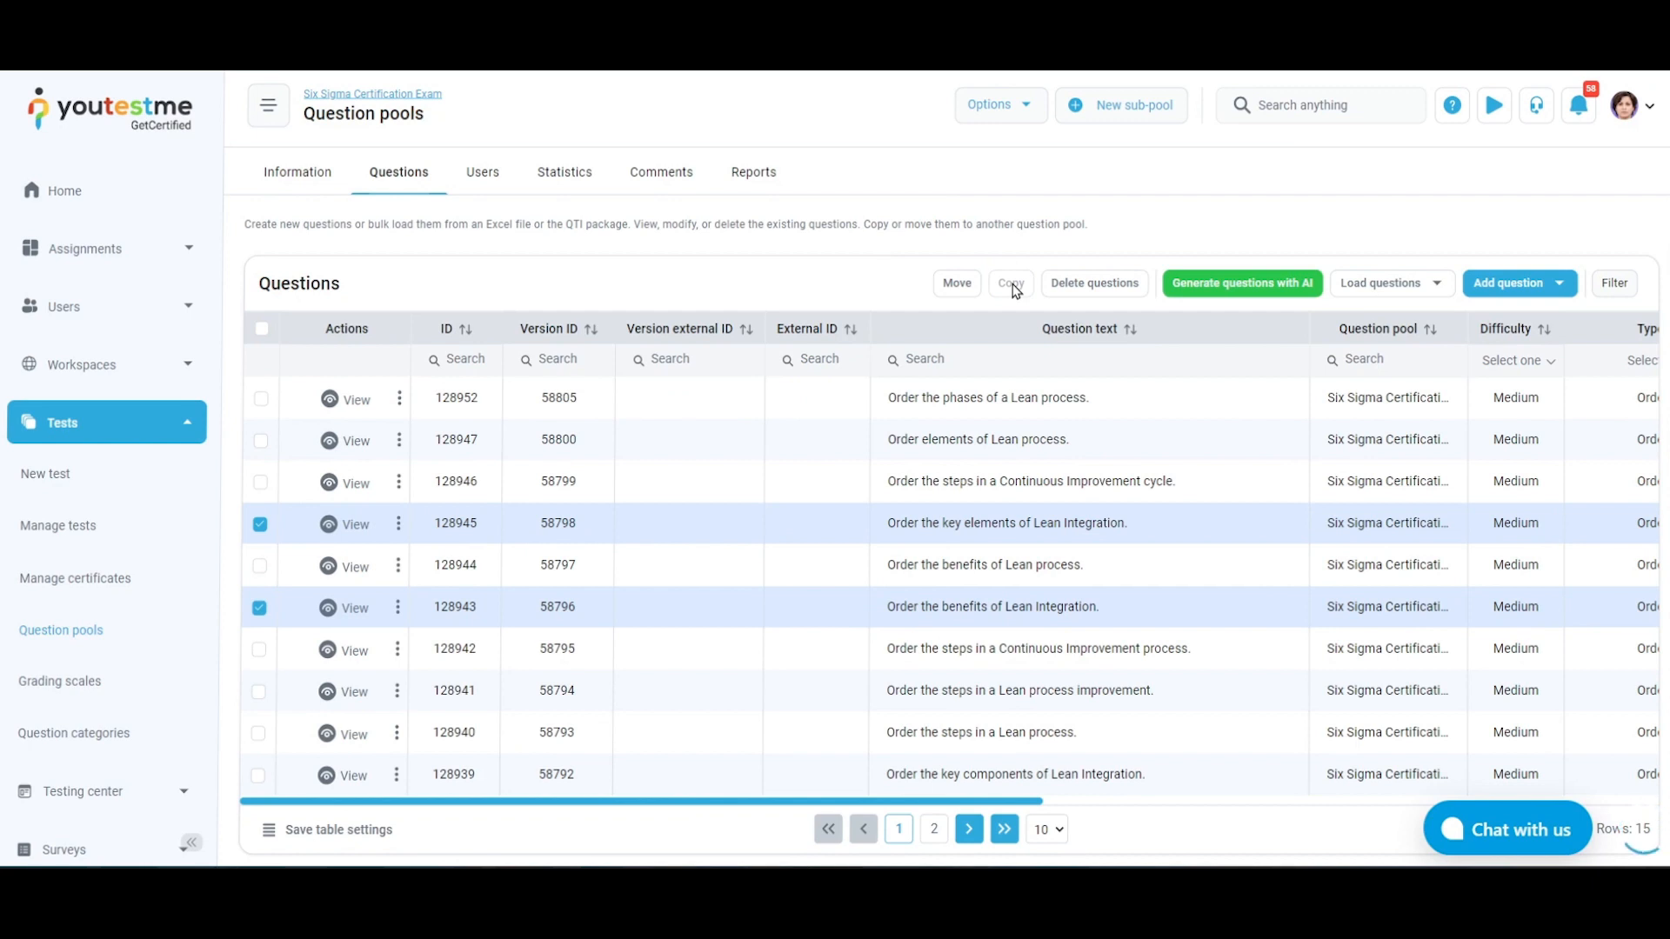
click(976, 357)
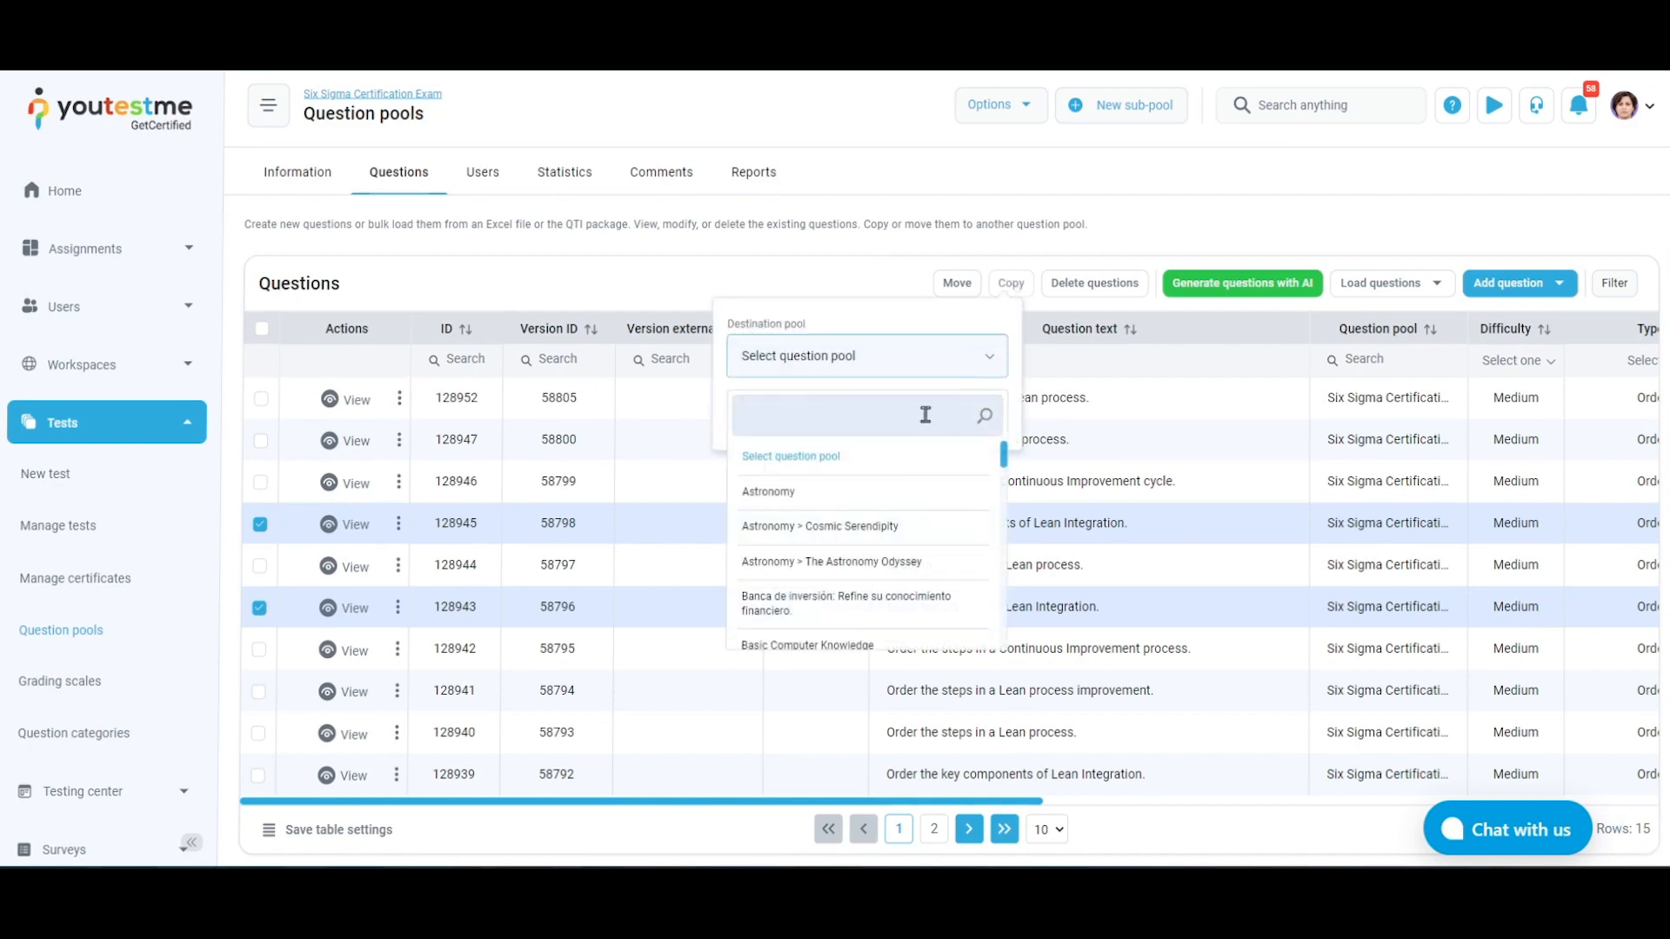
scroll(872, 607, down, 2)
click(873, 606)
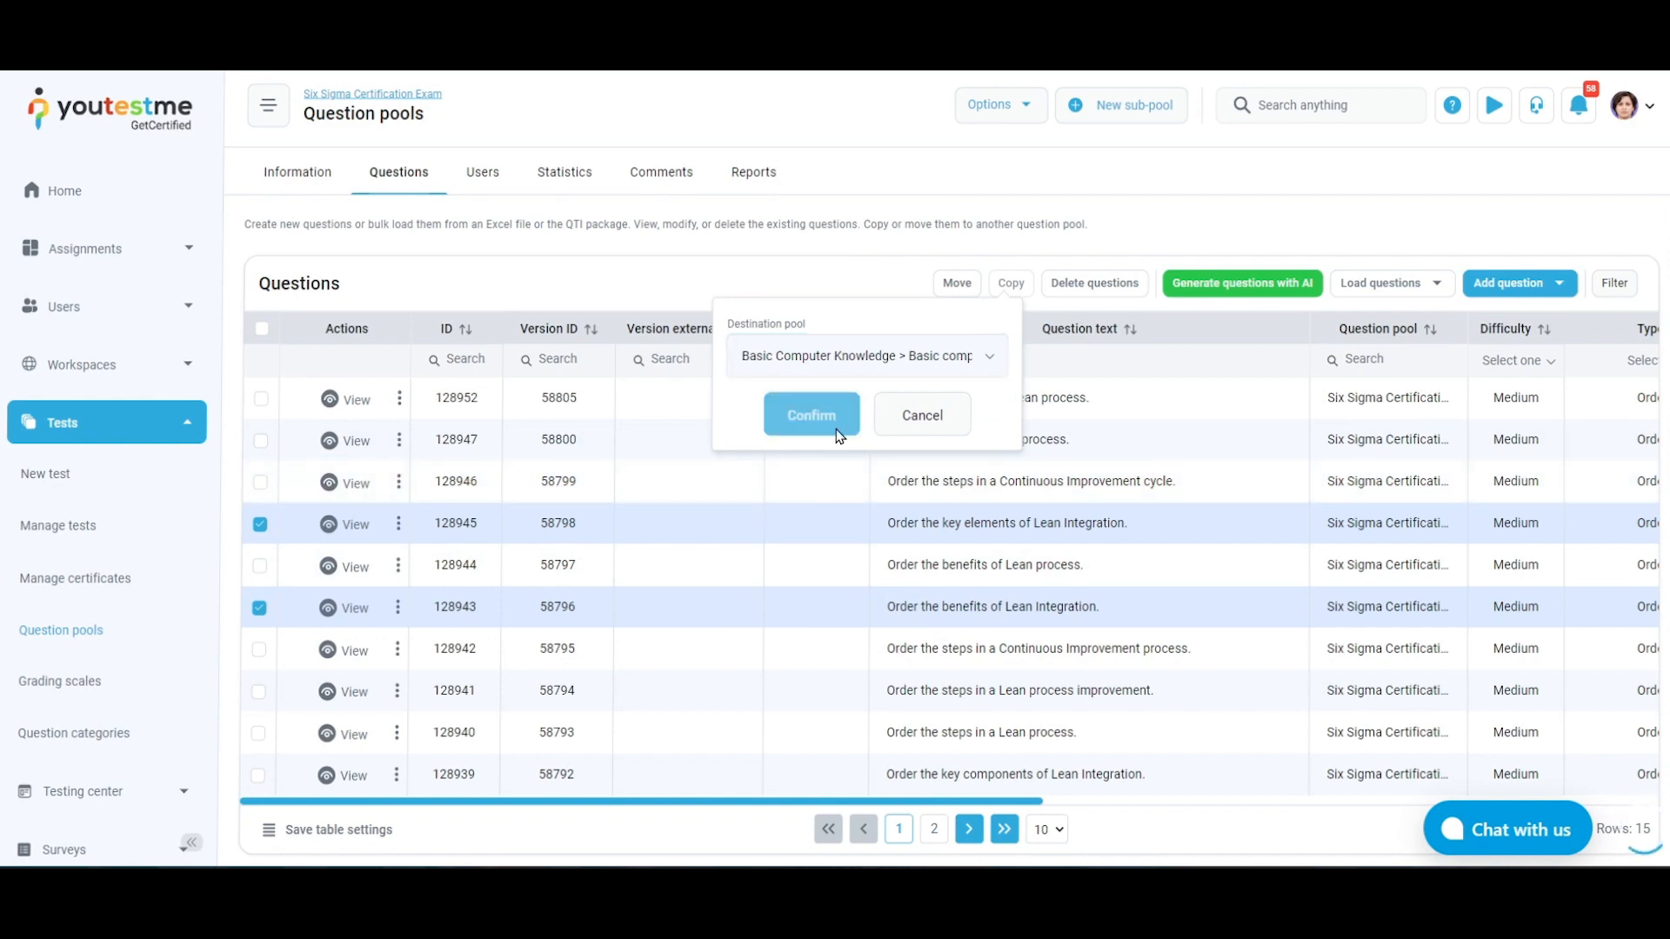
click(835, 431)
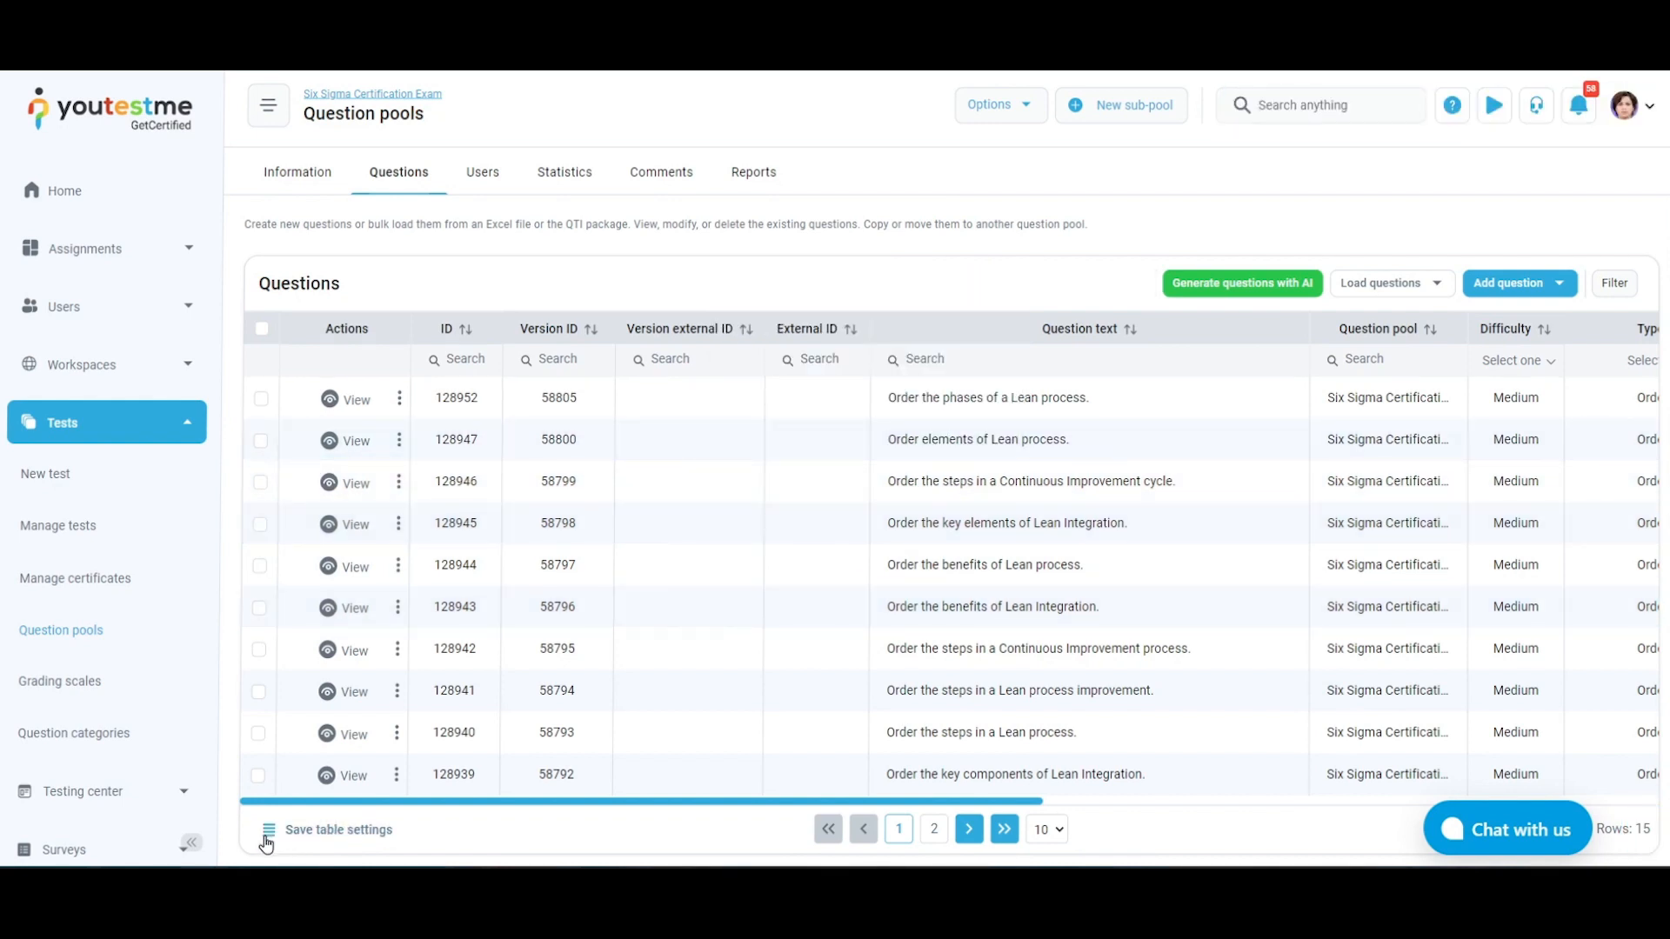
Hide the Version ID and External ID columns in the questions table and save the table settings for the account
click(267, 835)
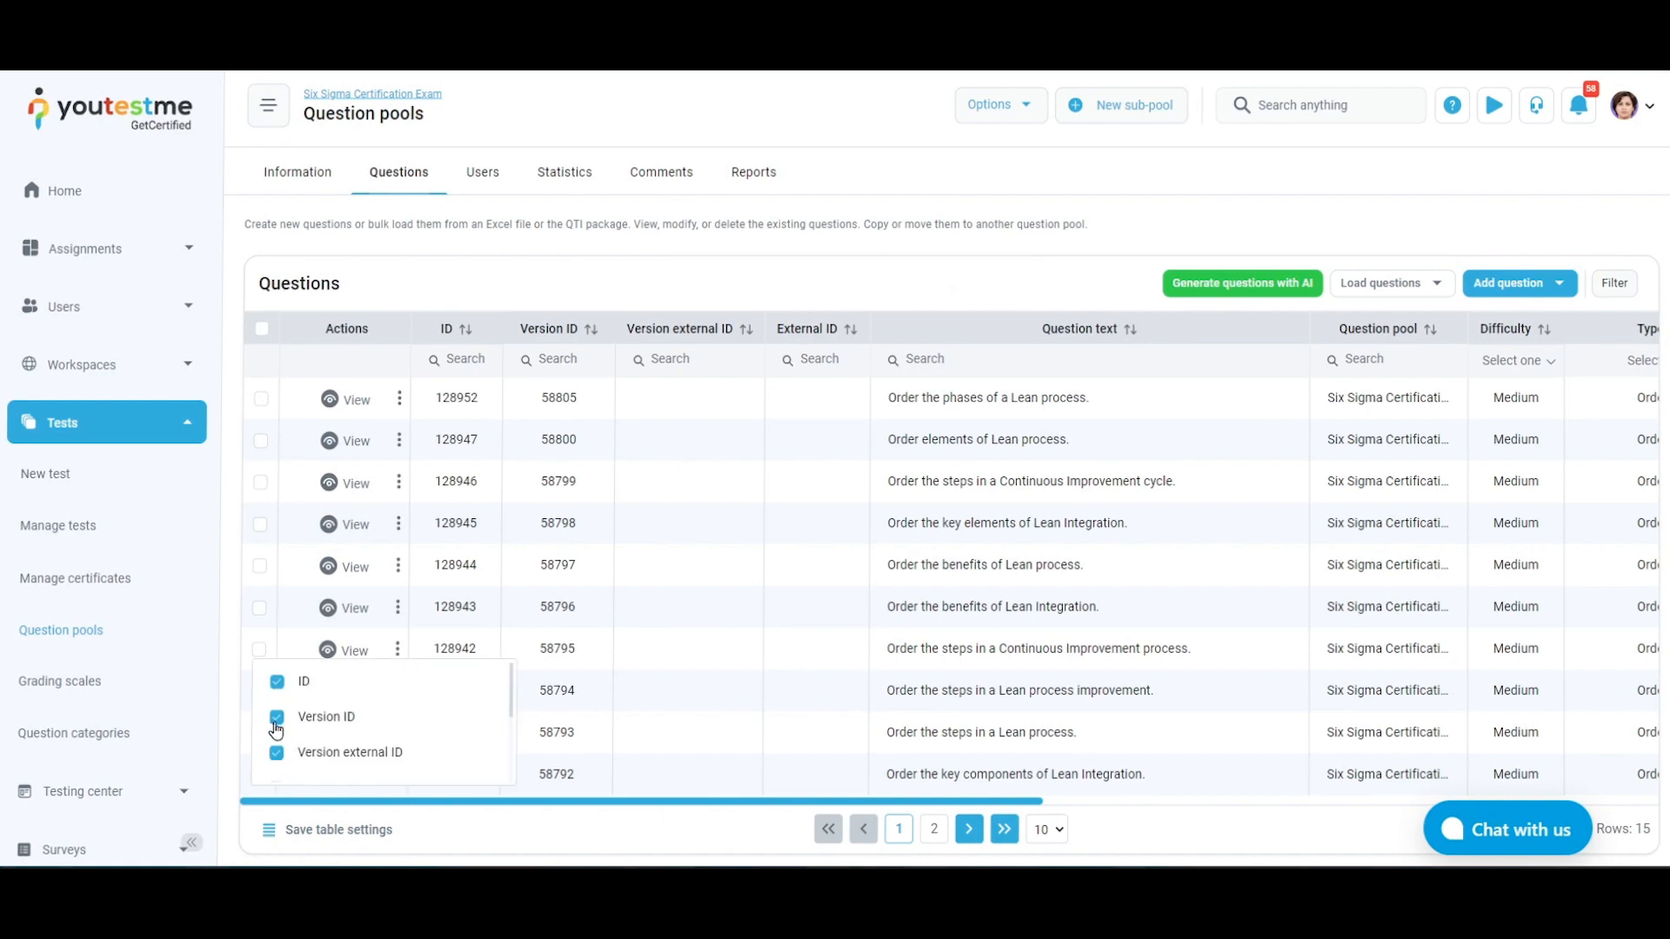
click(276, 720)
scroll(275, 739, down, 1)
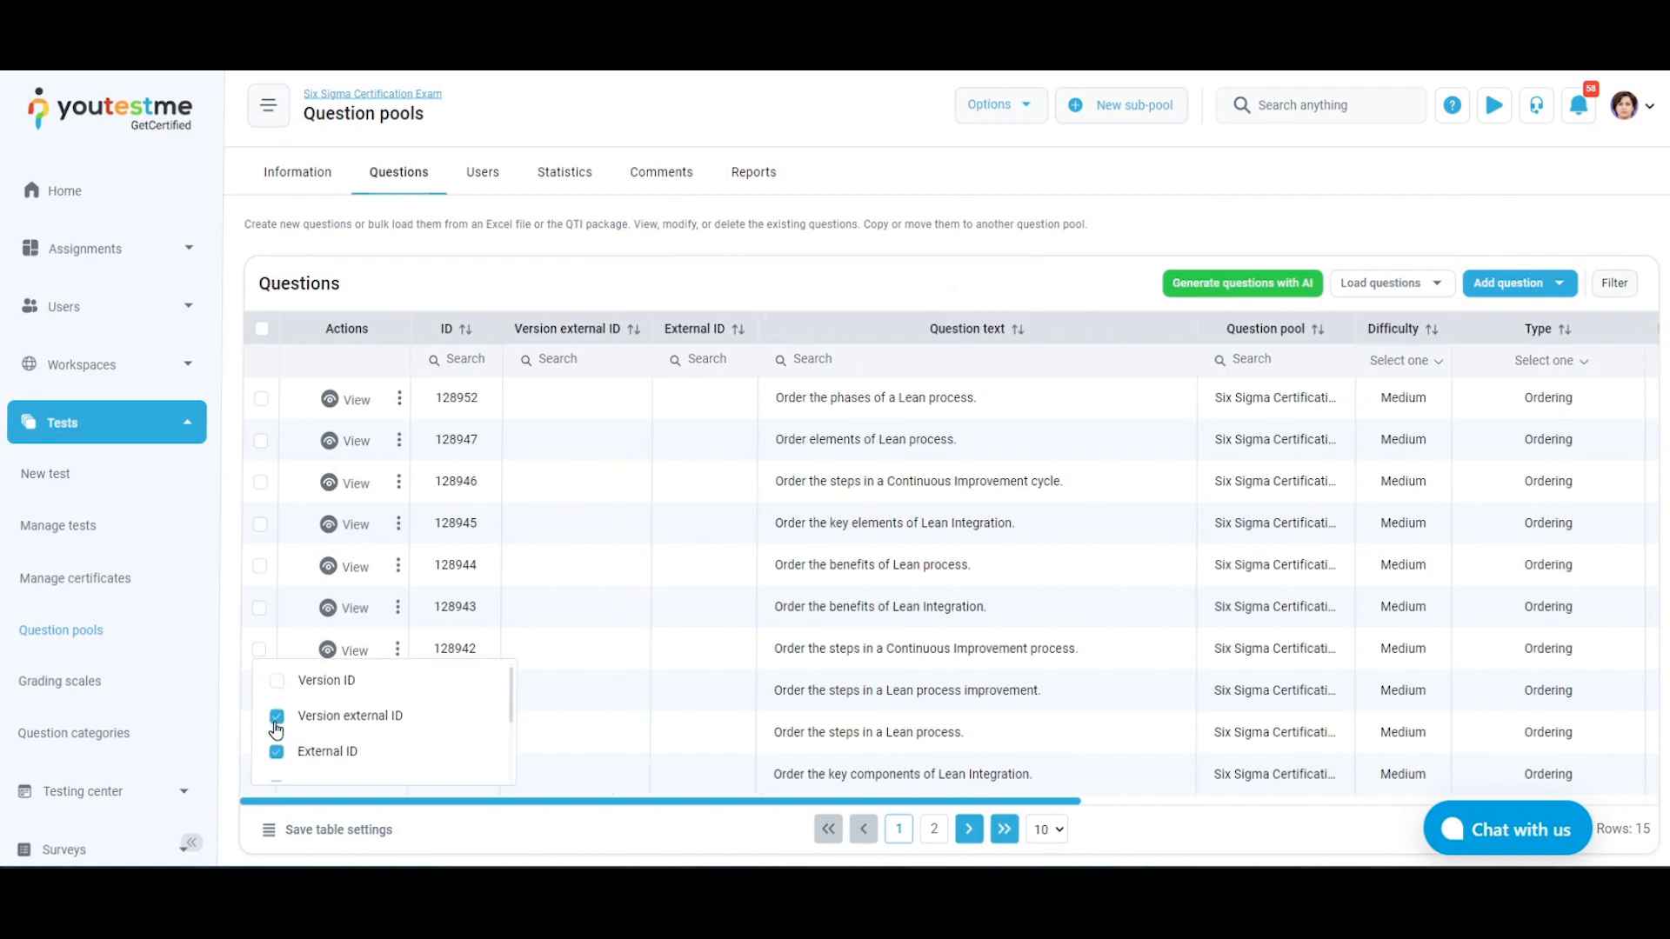
click(276, 750)
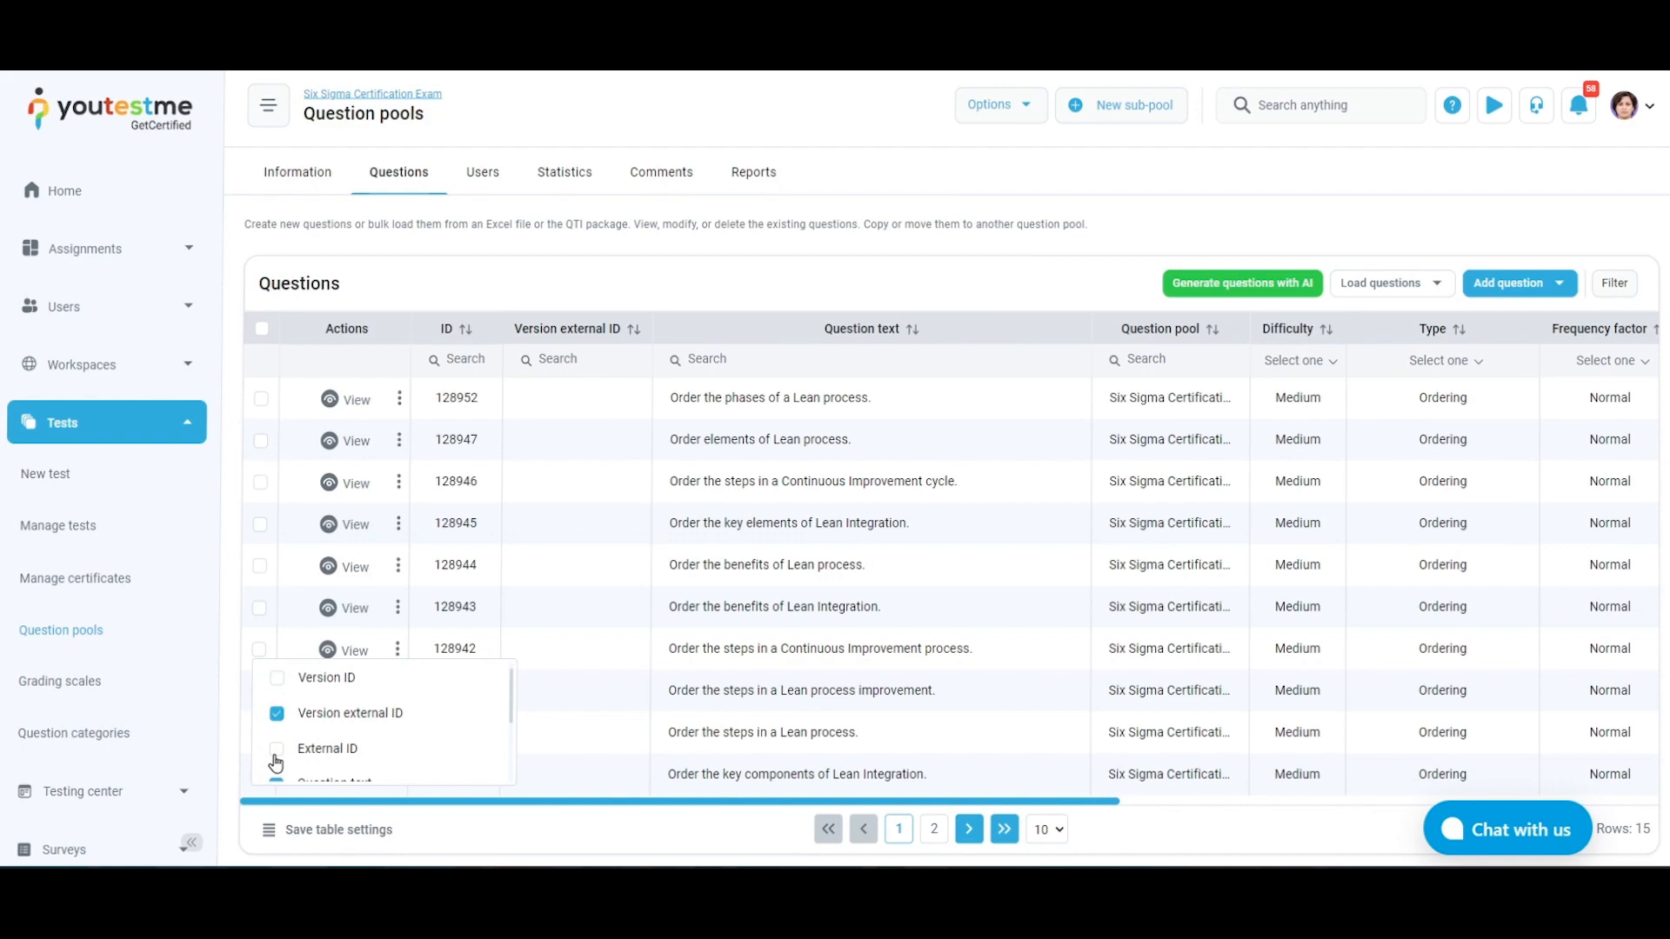
click(339, 831)
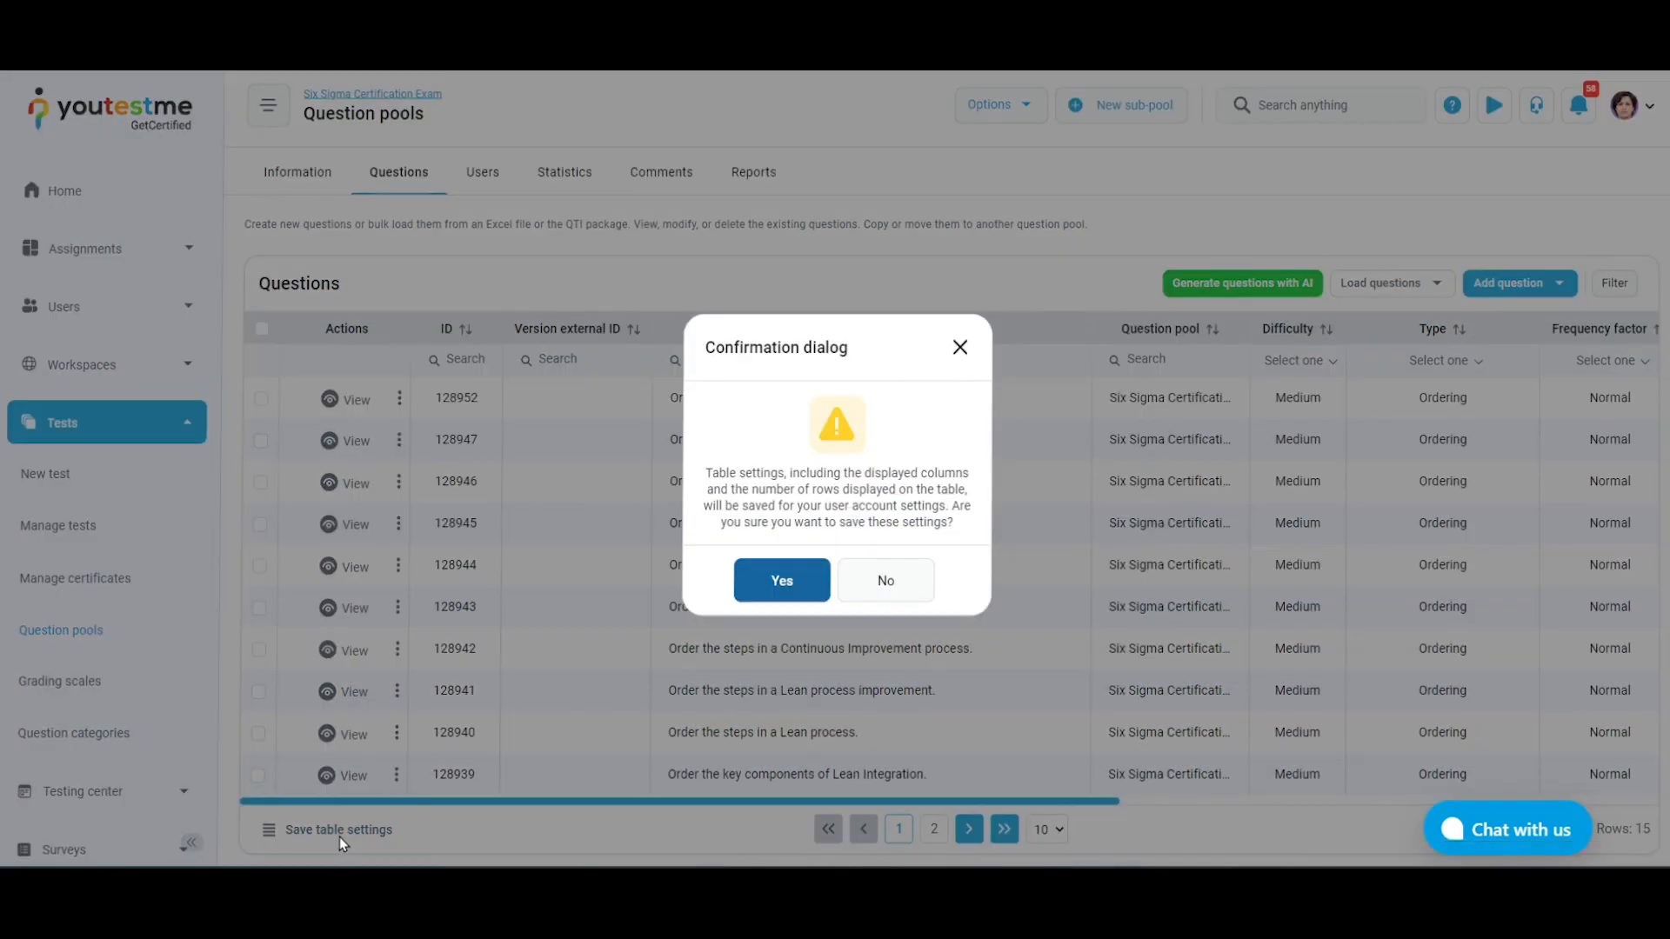
click(782, 579)
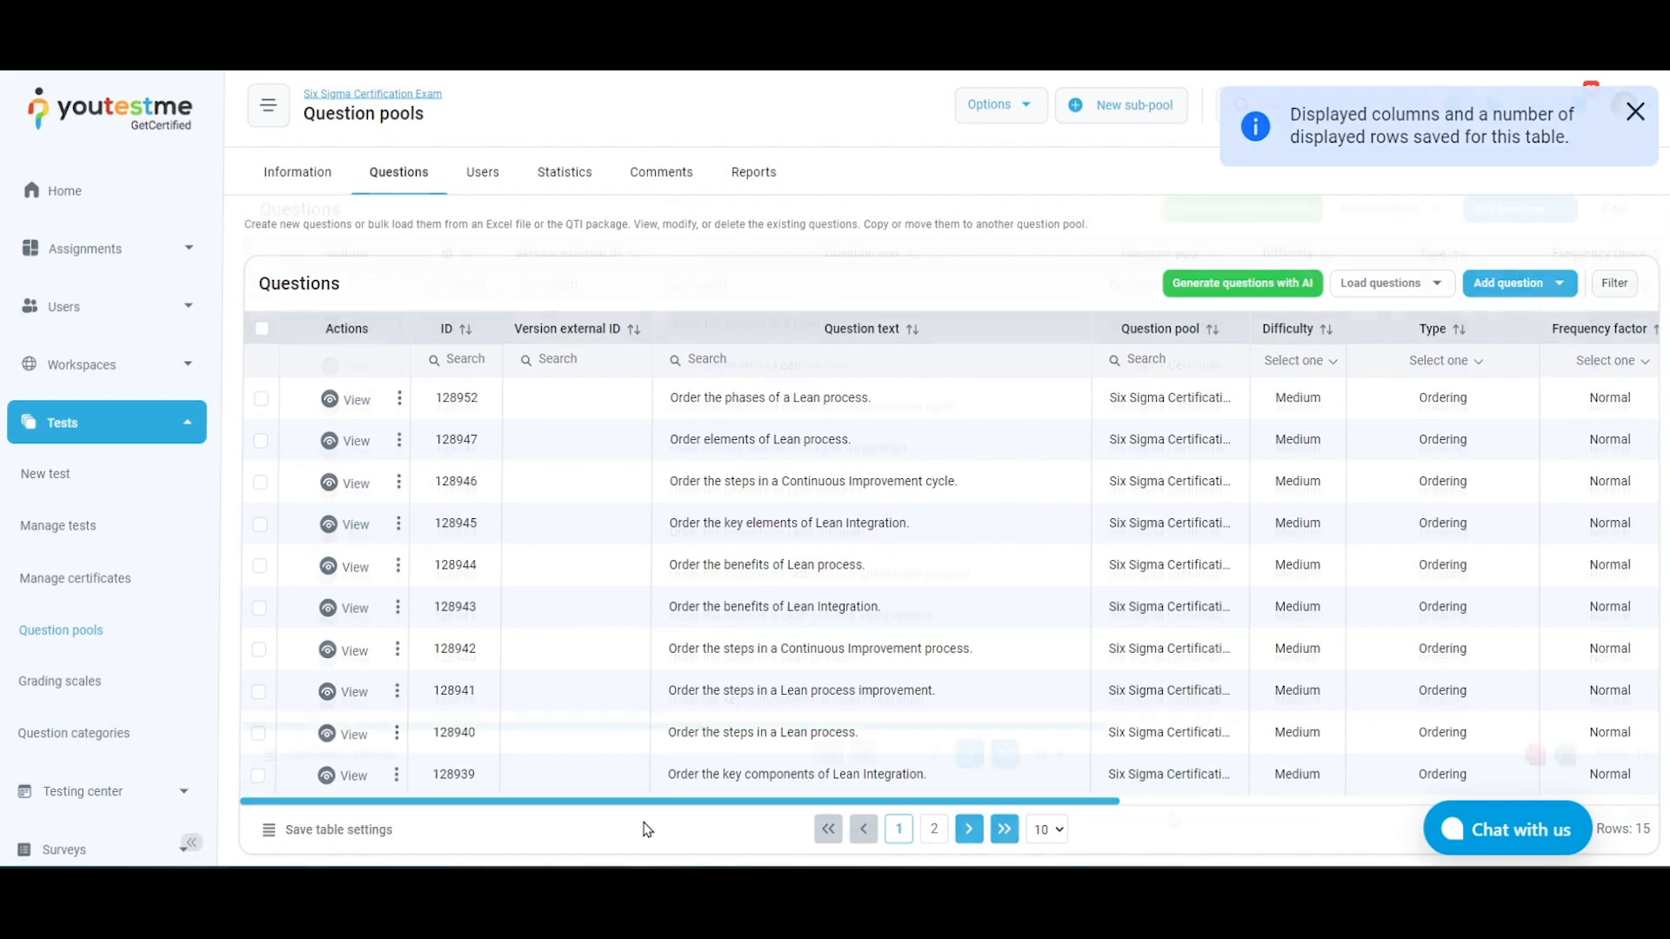
scroll(648, 829, down, 1)
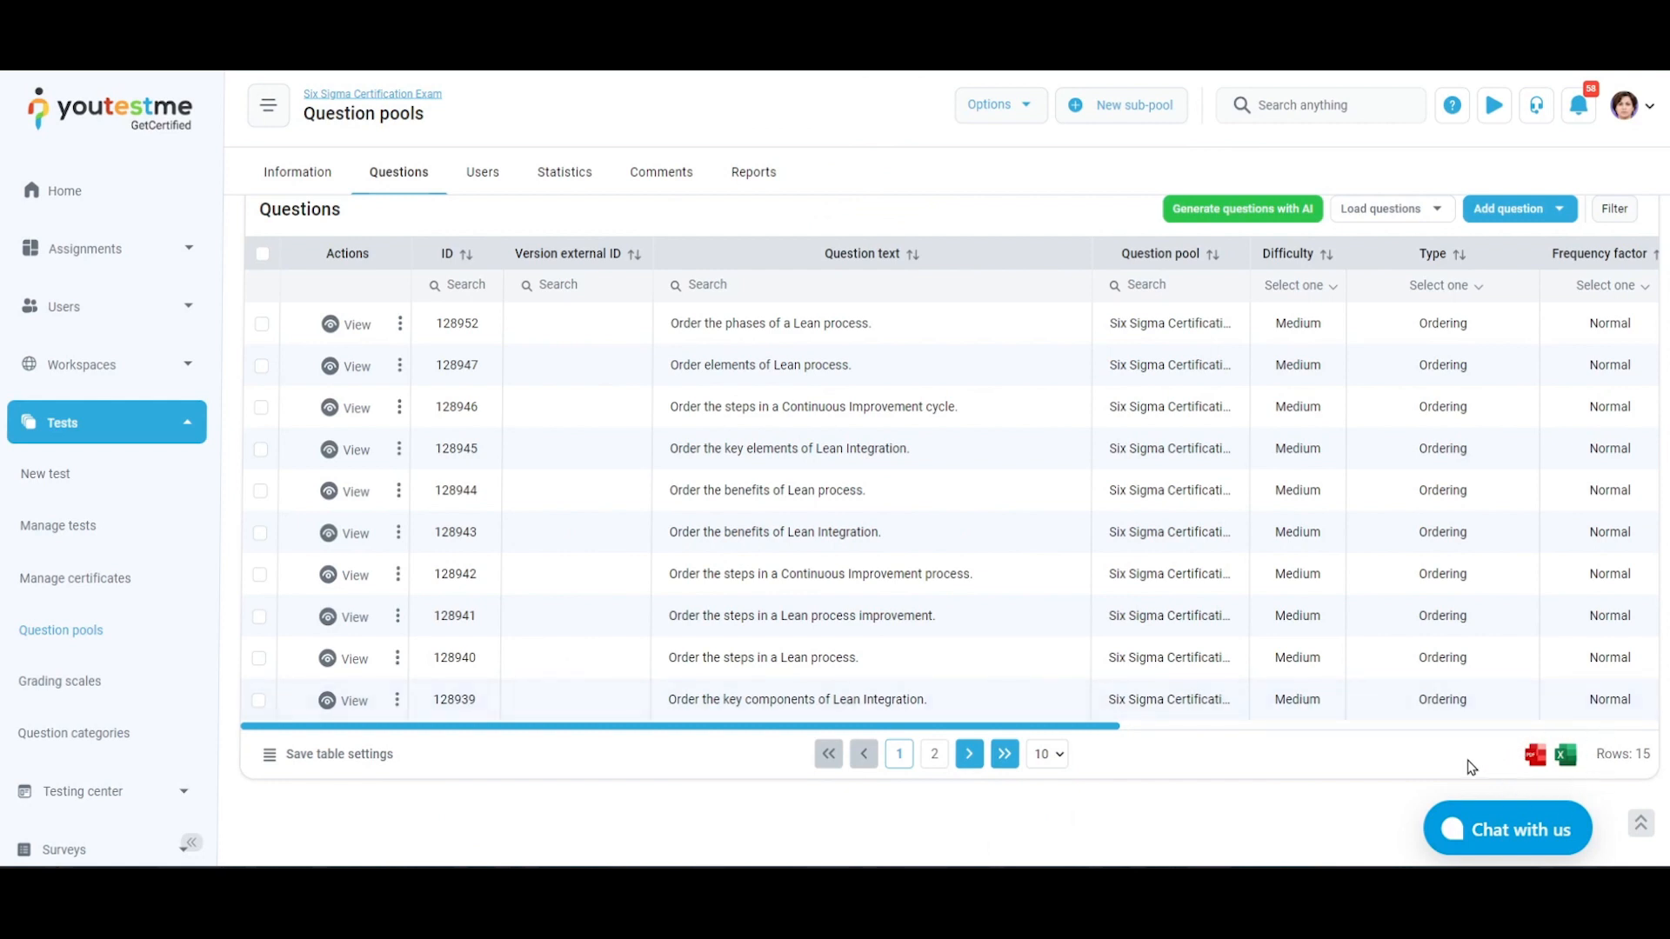
scroll(1470, 767, up, 1)
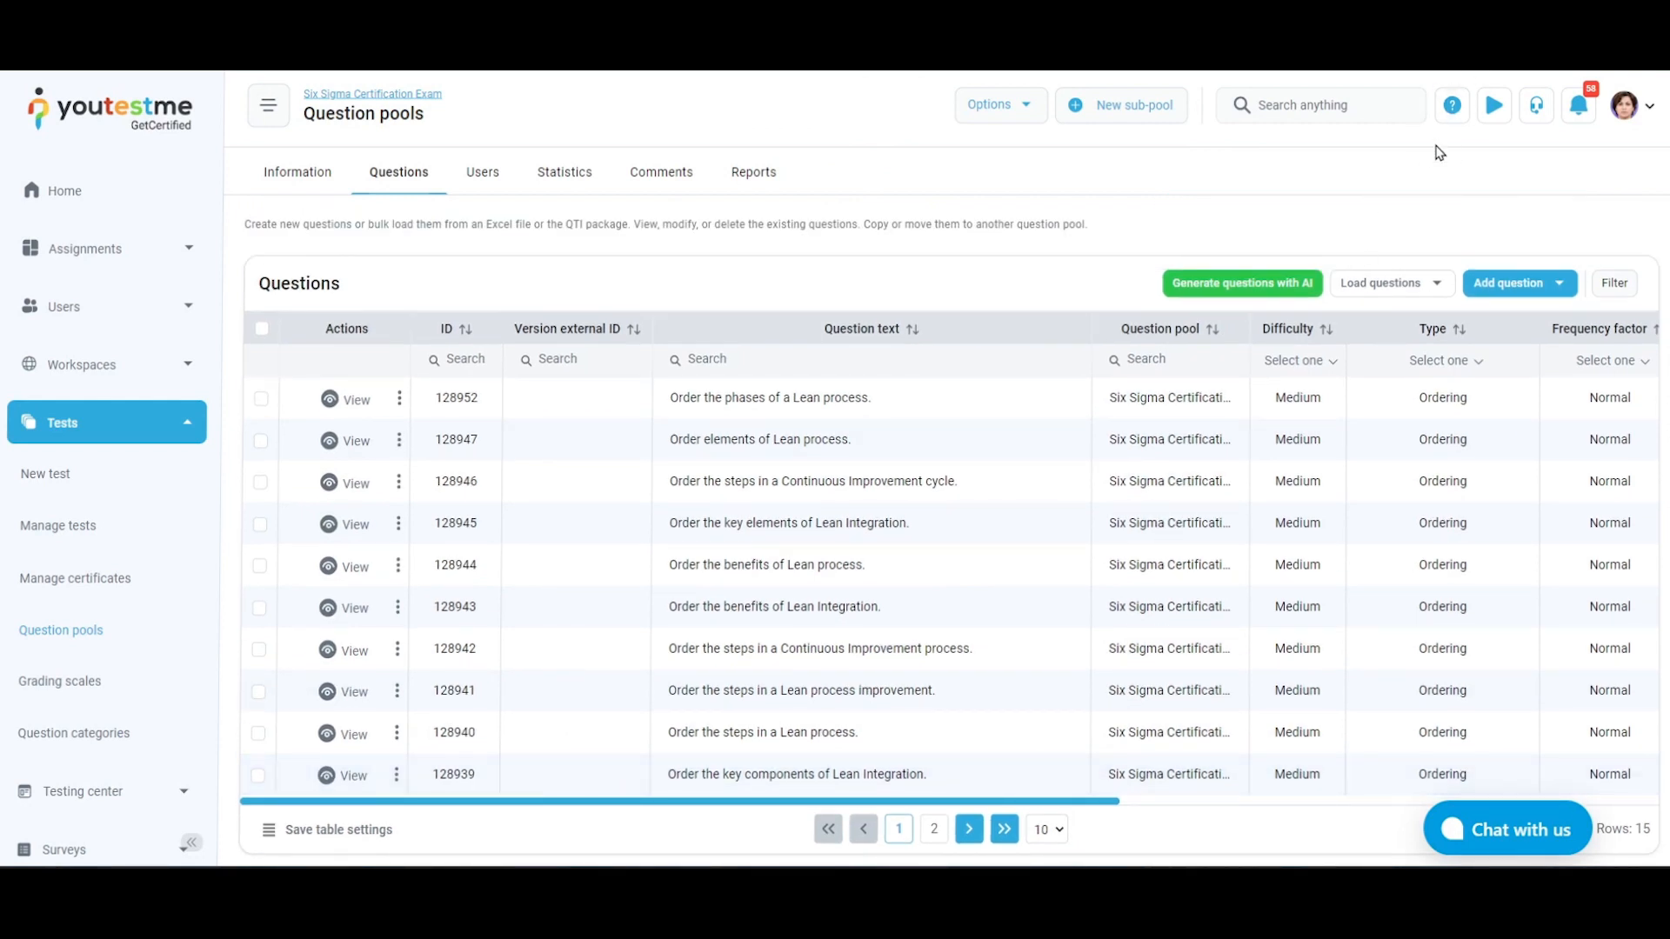